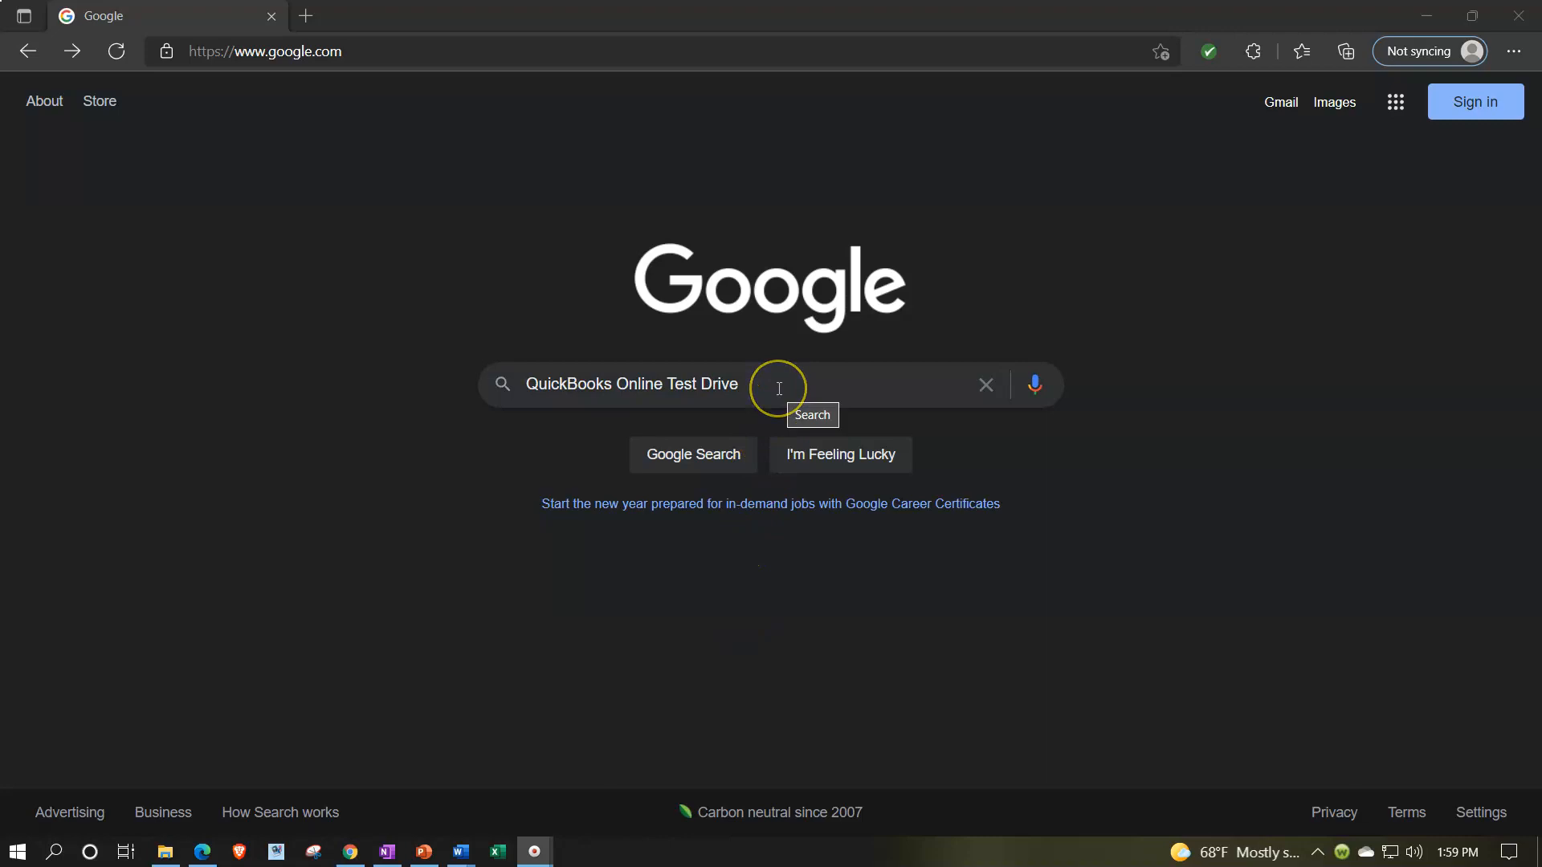
# Search Google for QuickBooks Online Test Drive, open the US sample company, and set the page zoom to 125%.
pyautogui.click(778, 389)
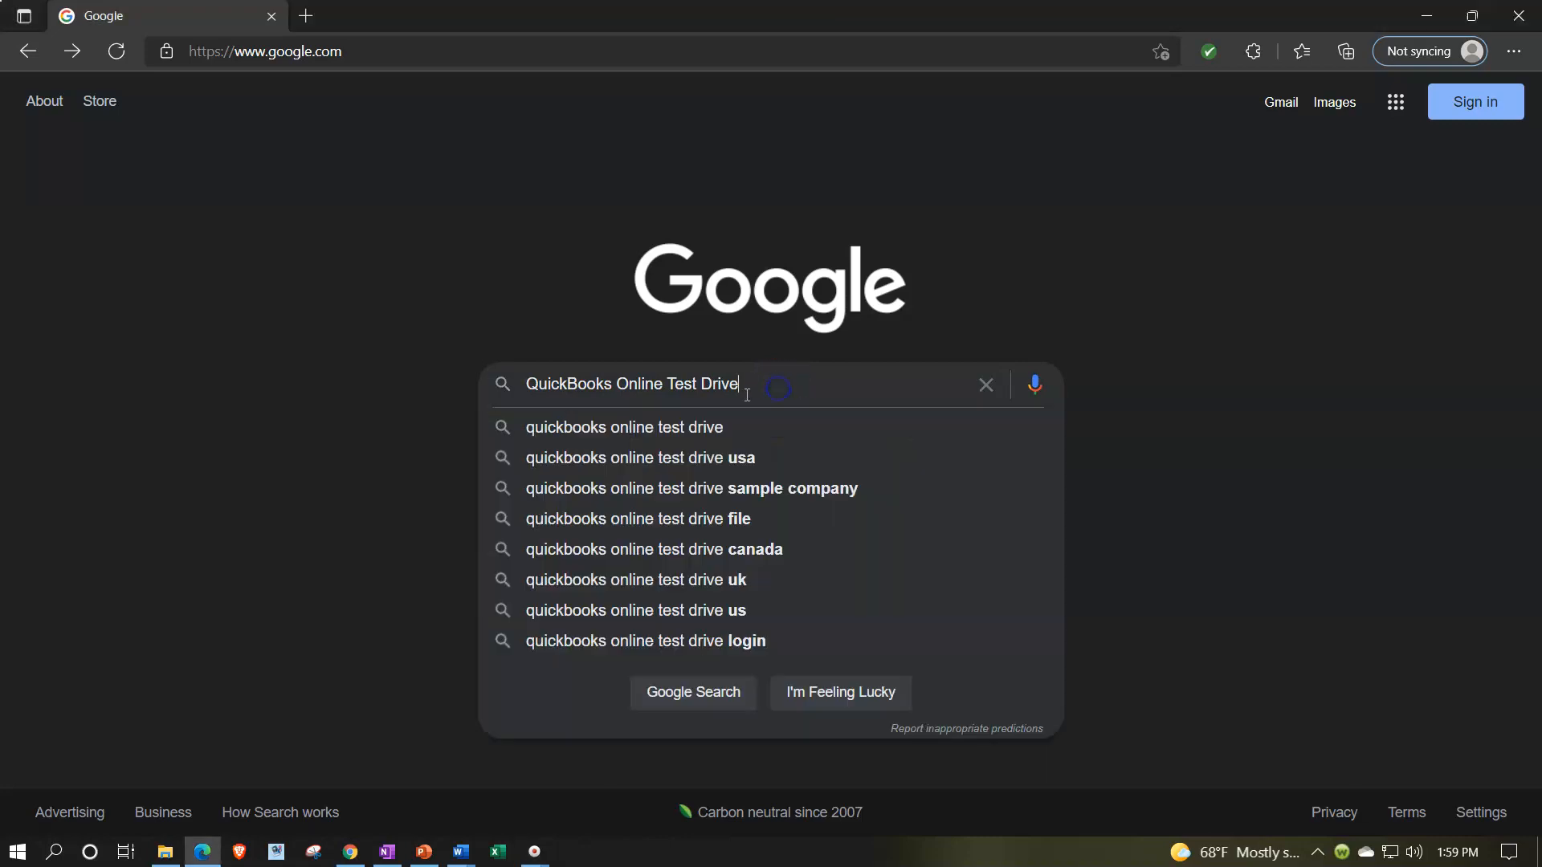
pyautogui.press('Return')
pyautogui.click(519, 430)
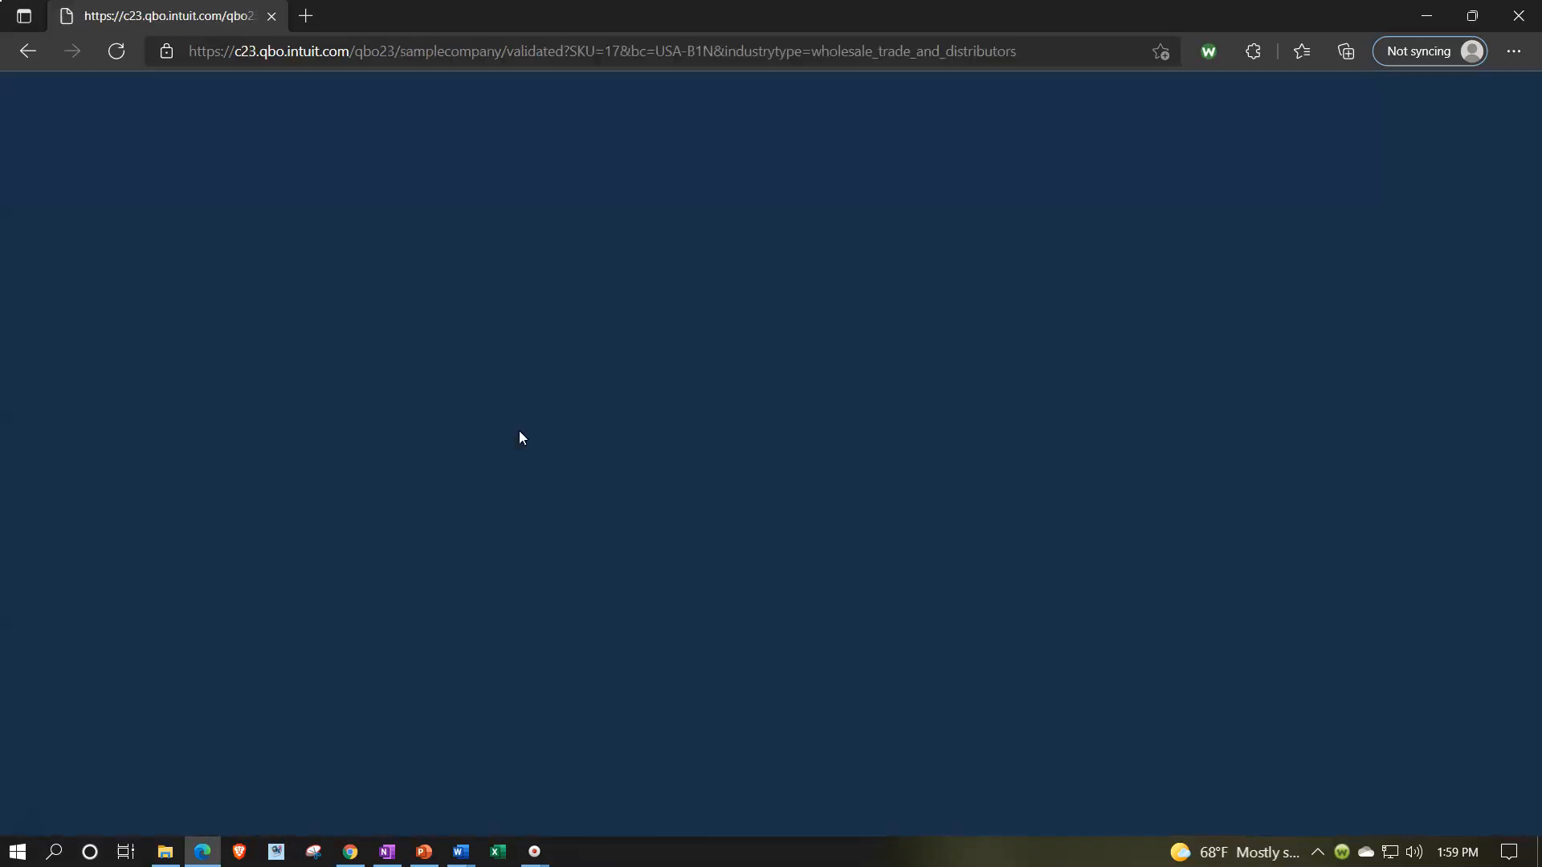
pyautogui.click(639, 302)
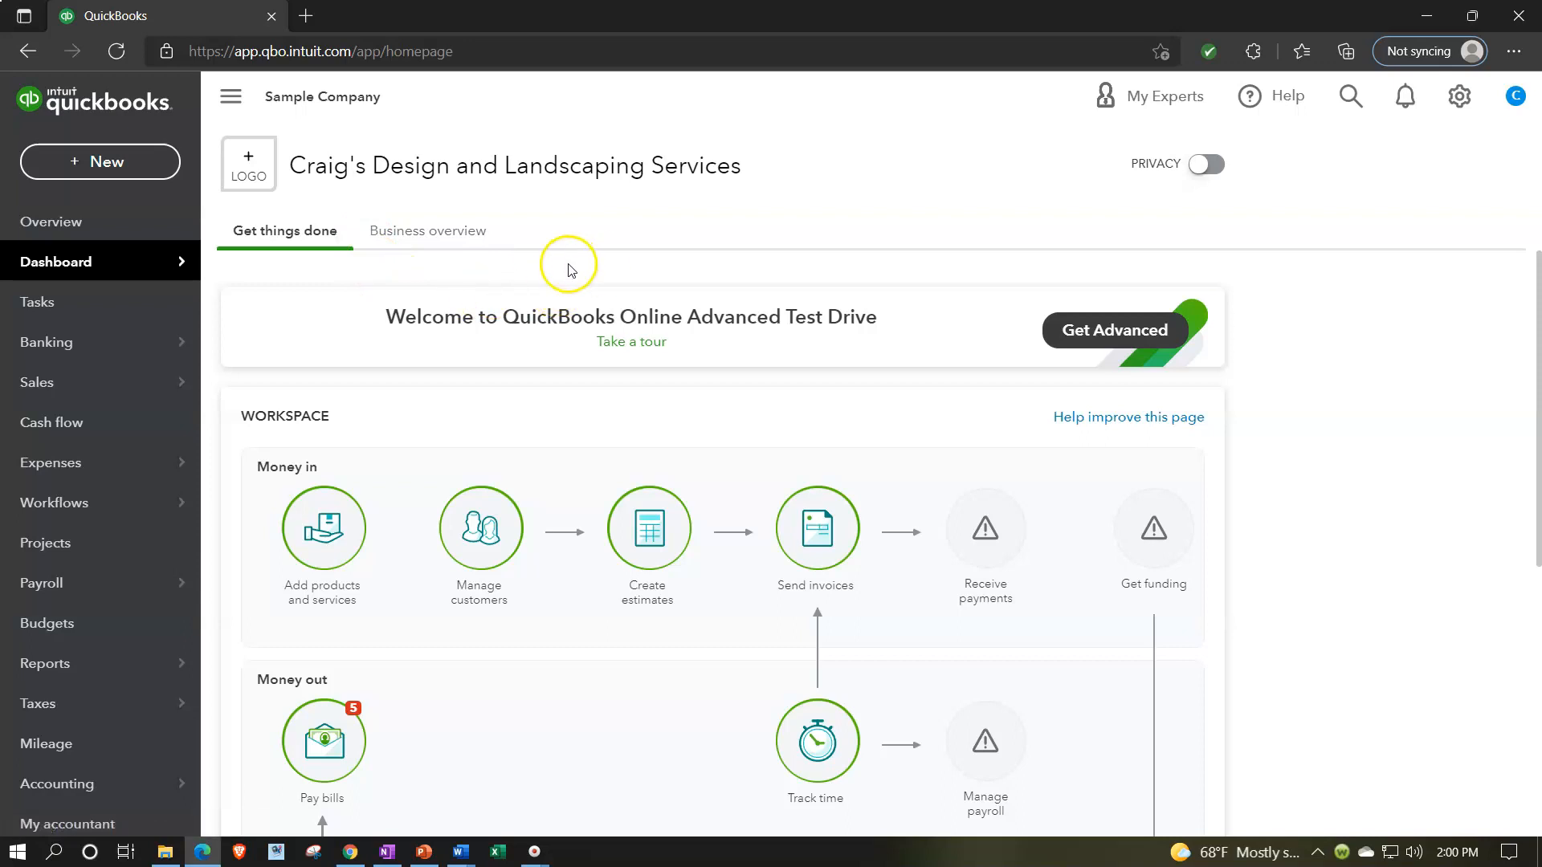
pyautogui.hotkey('ctrl', '+')
pyautogui.hotkey('ctrl', '+')
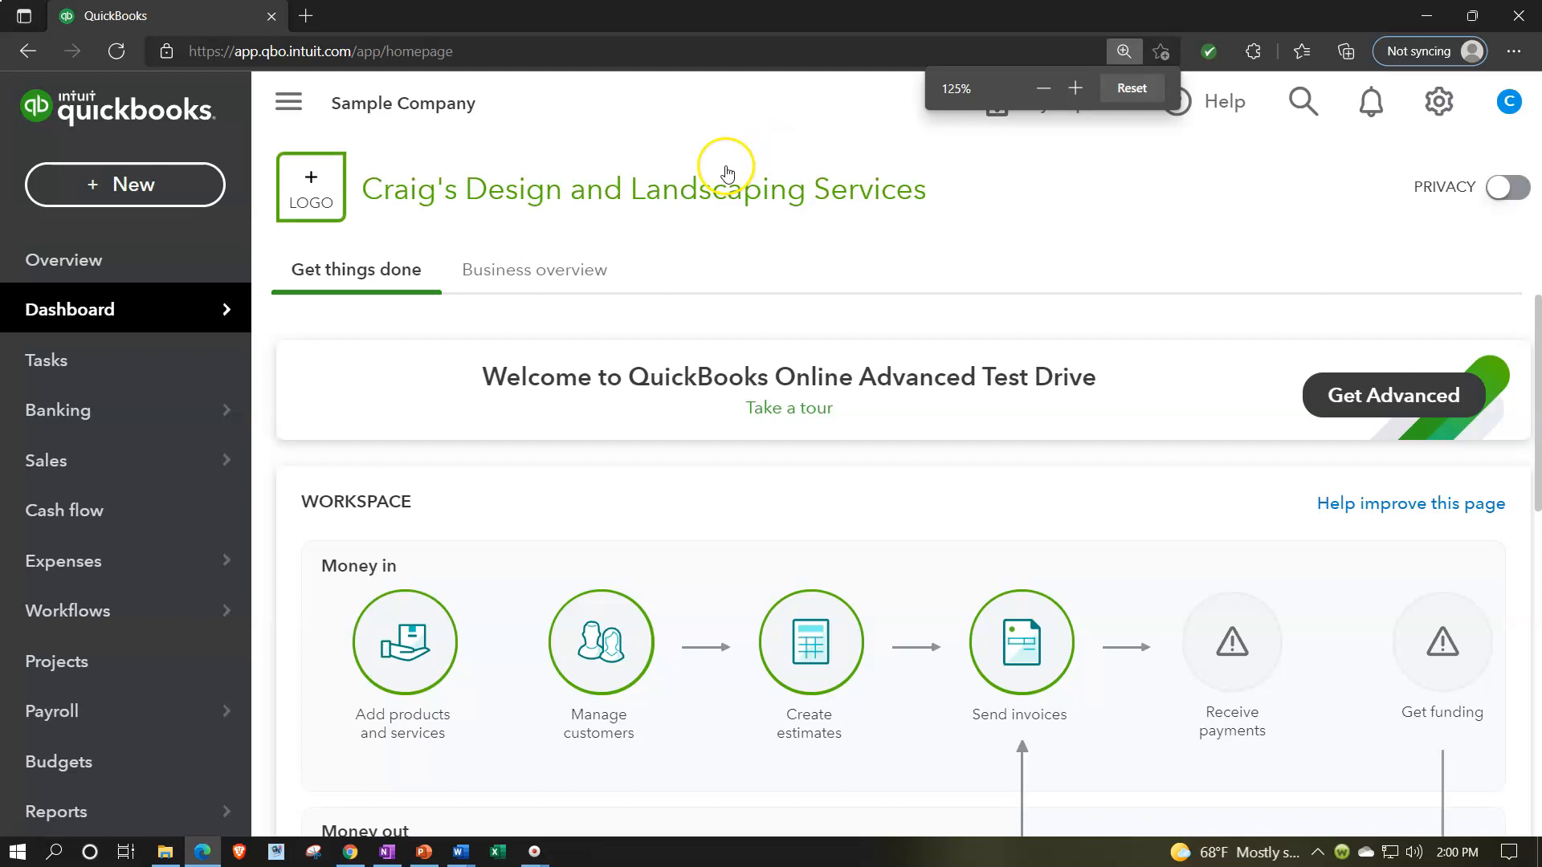
# Look at the Get Great Guitars home page in Chrome and return to the sample company in Edge.
pyautogui.click(351, 853)
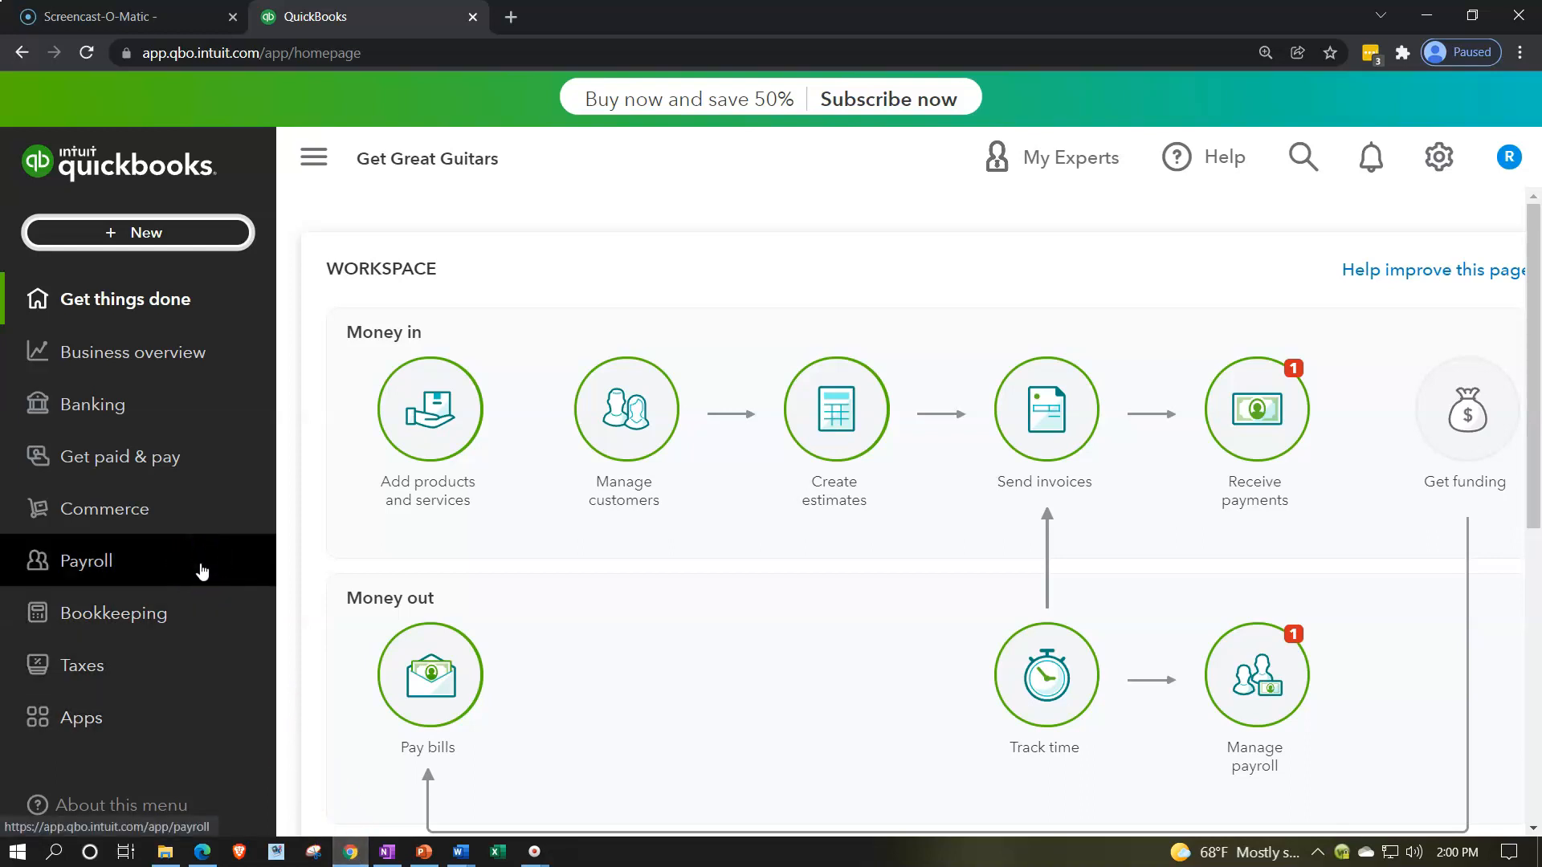
pyautogui.click(202, 852)
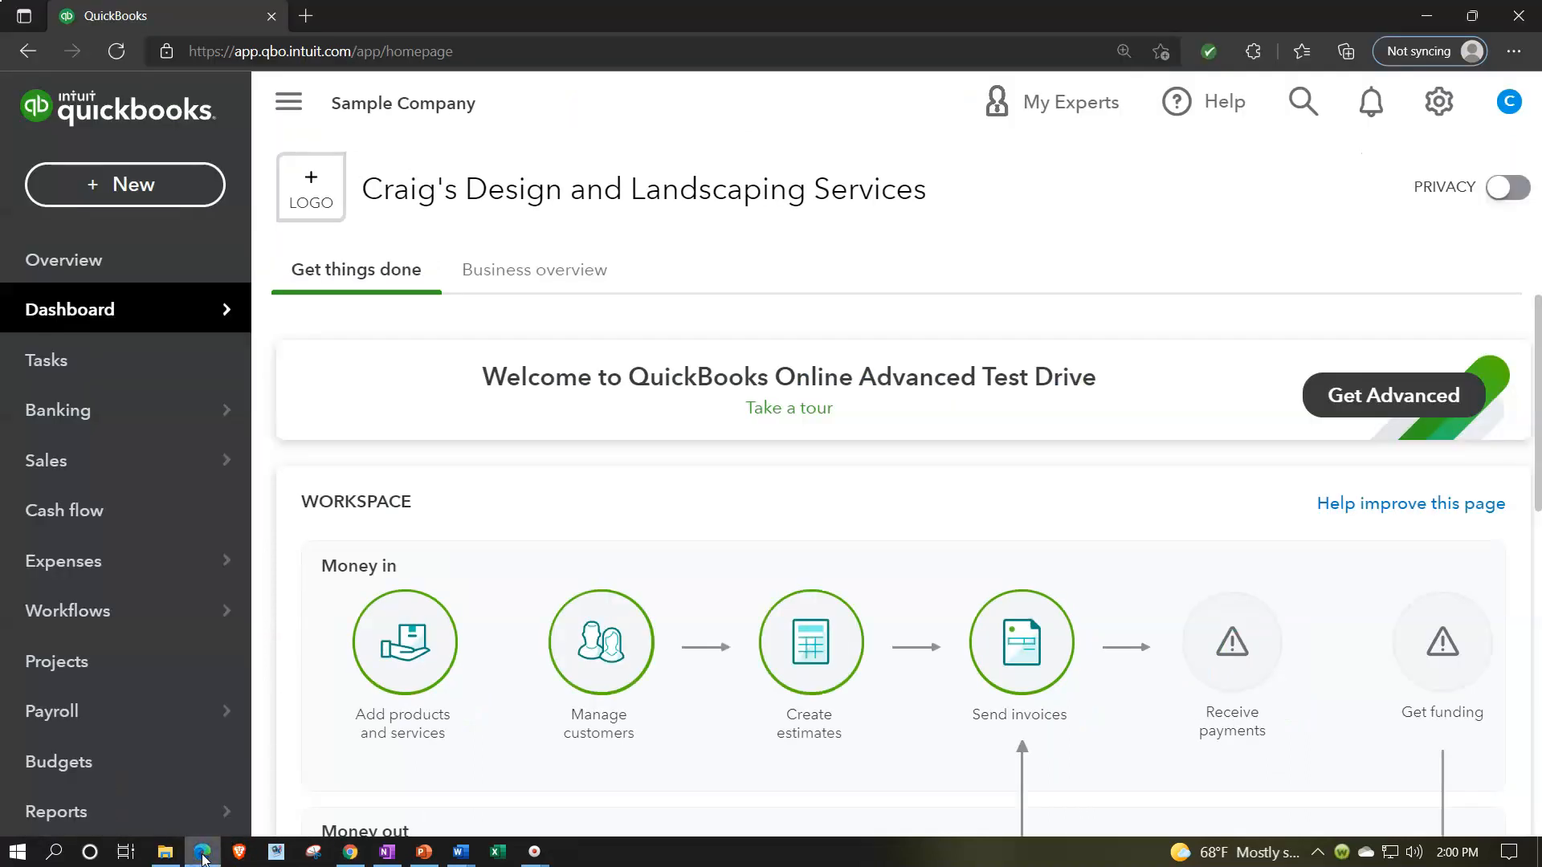
# Review the customer, vendor, employee and other transaction types available for a new entry, including Pay bills, and close the list.
pyautogui.click(167, 187)
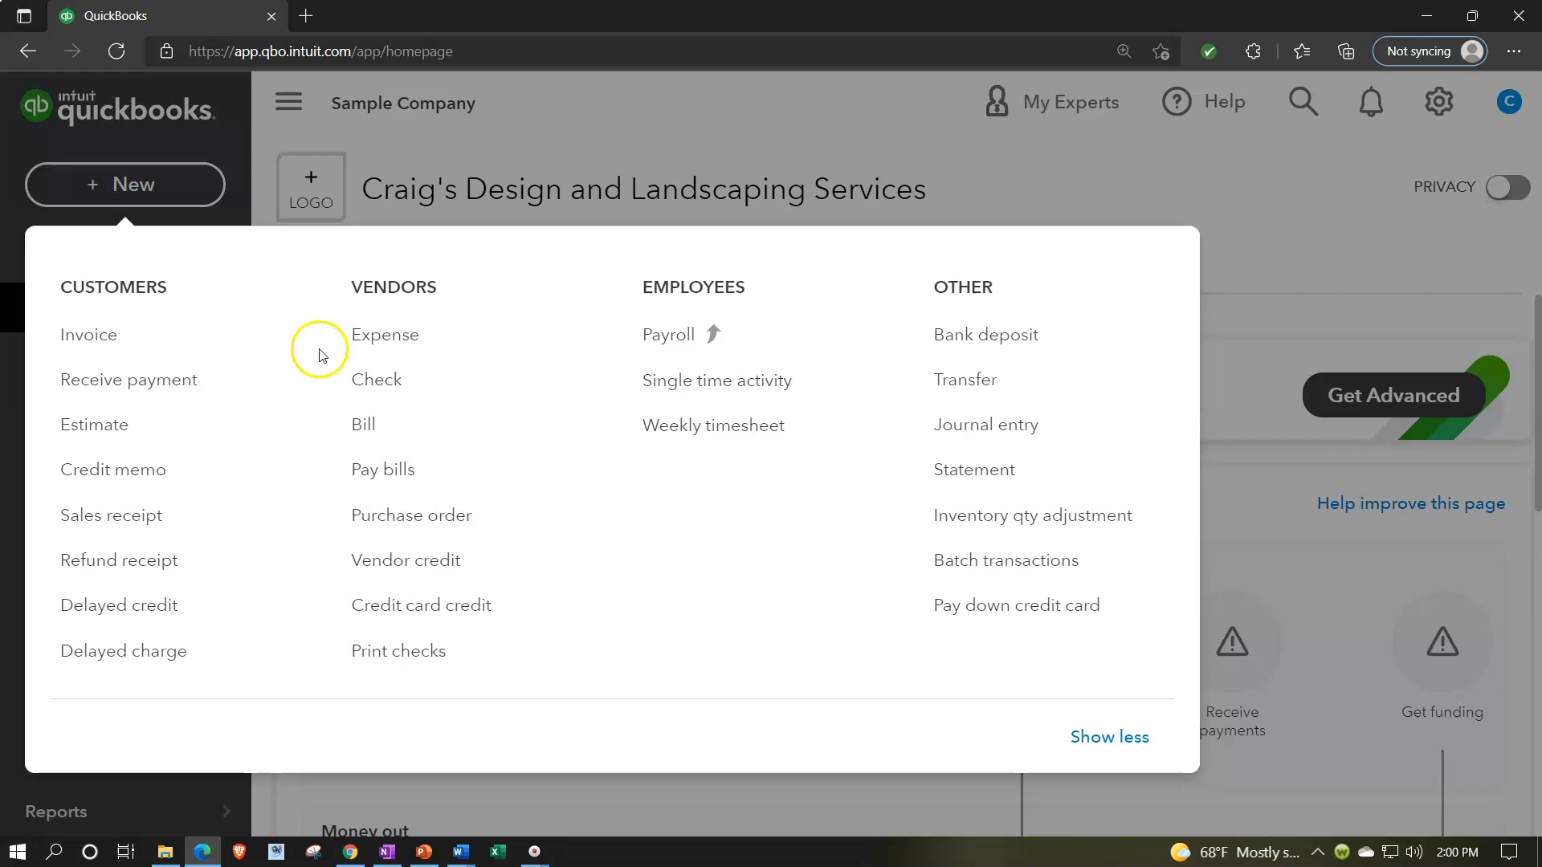
pyautogui.click(394, 487)
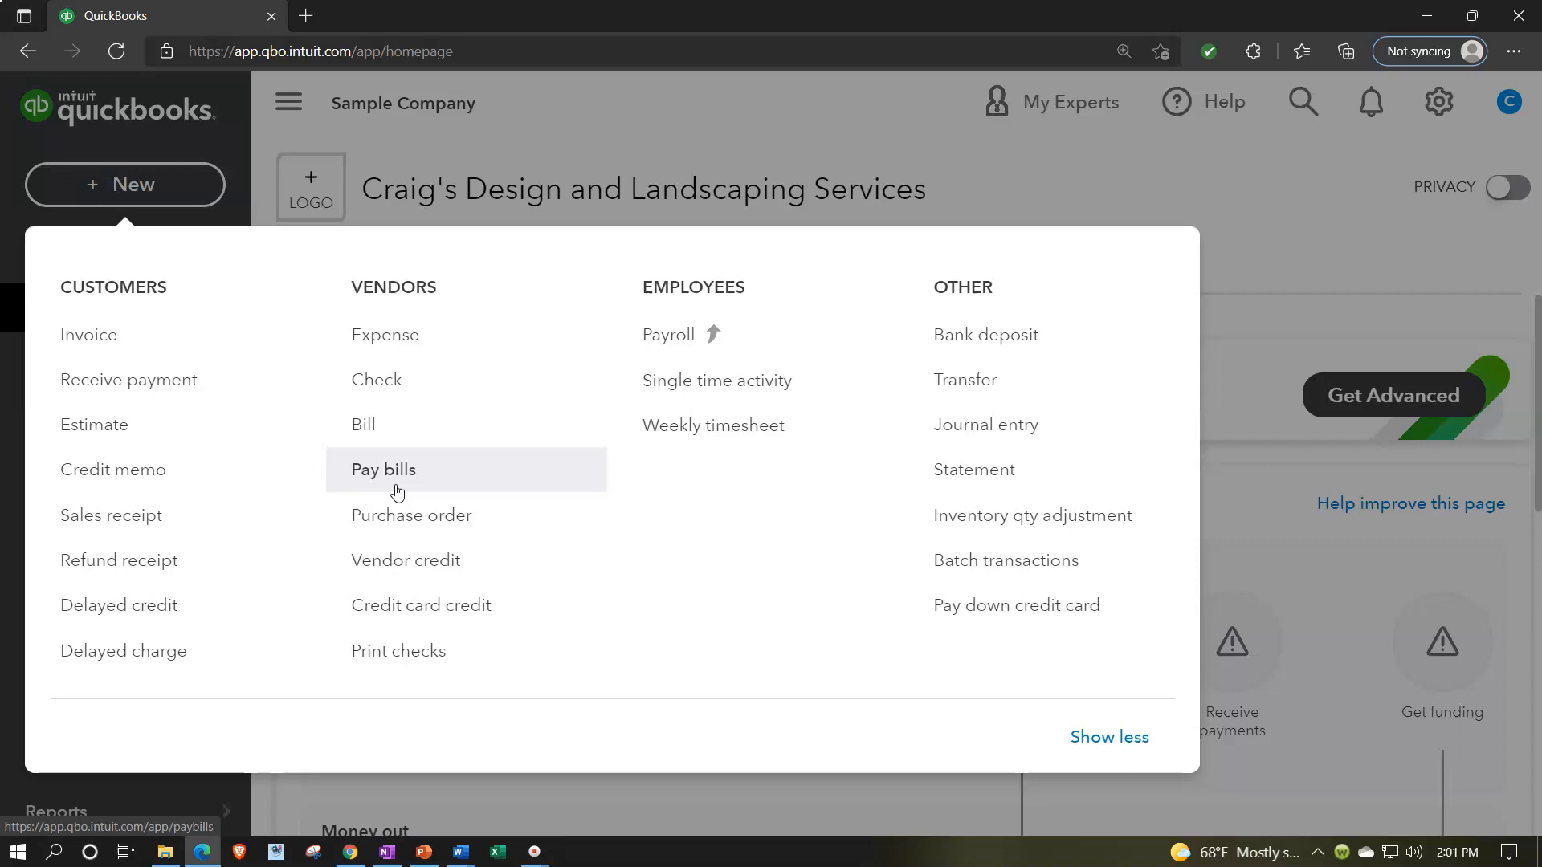
pyautogui.click(546, 140)
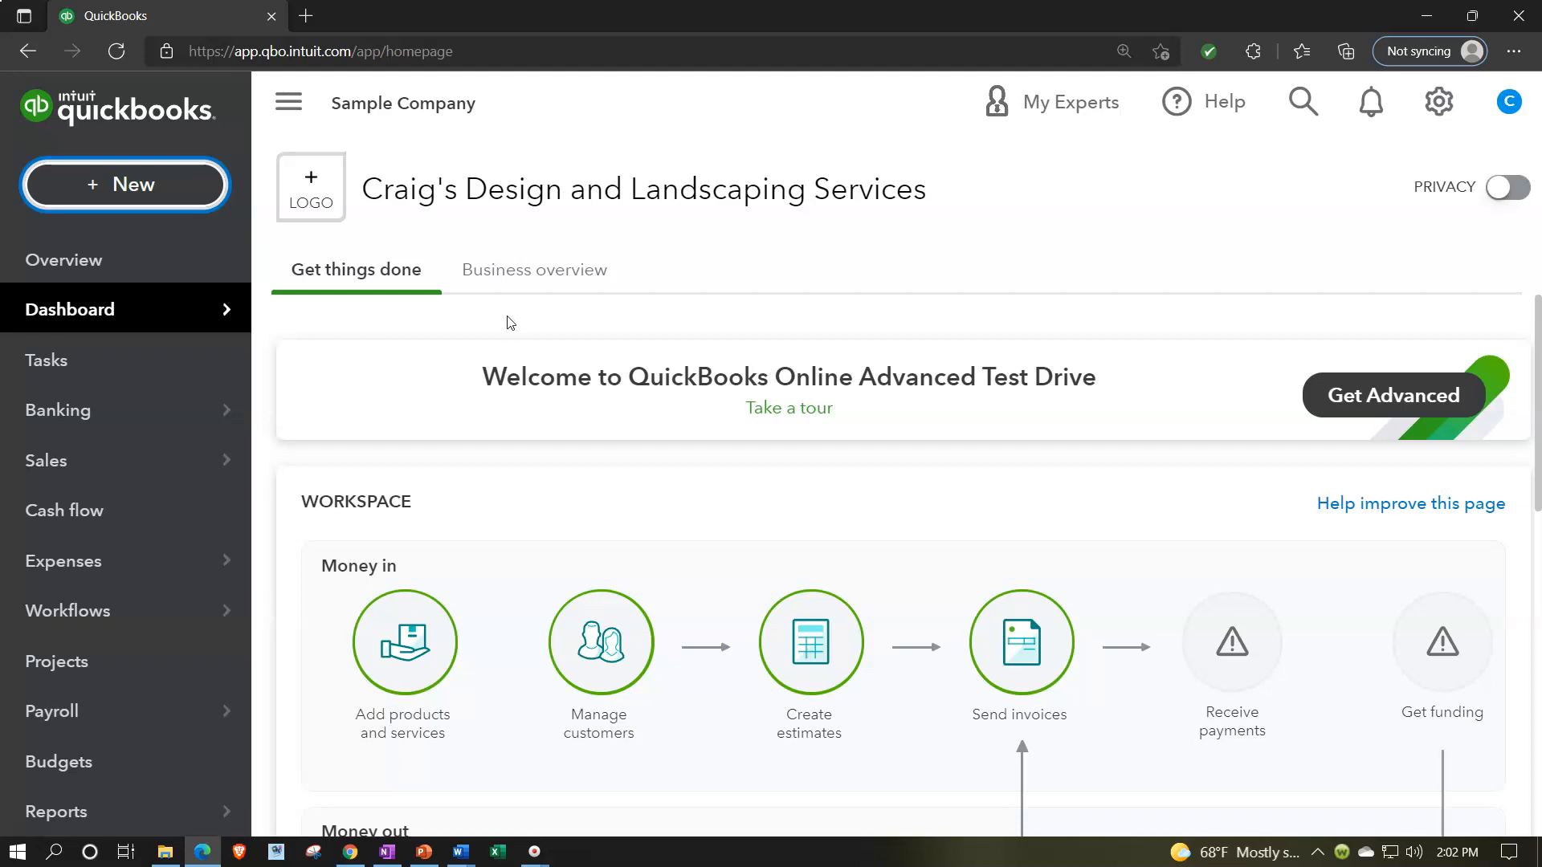
# Open the Sales Tax Center under Taxes, postponing the setup of the new sales tax center.
pyautogui.scroll(-3, 110, 540)
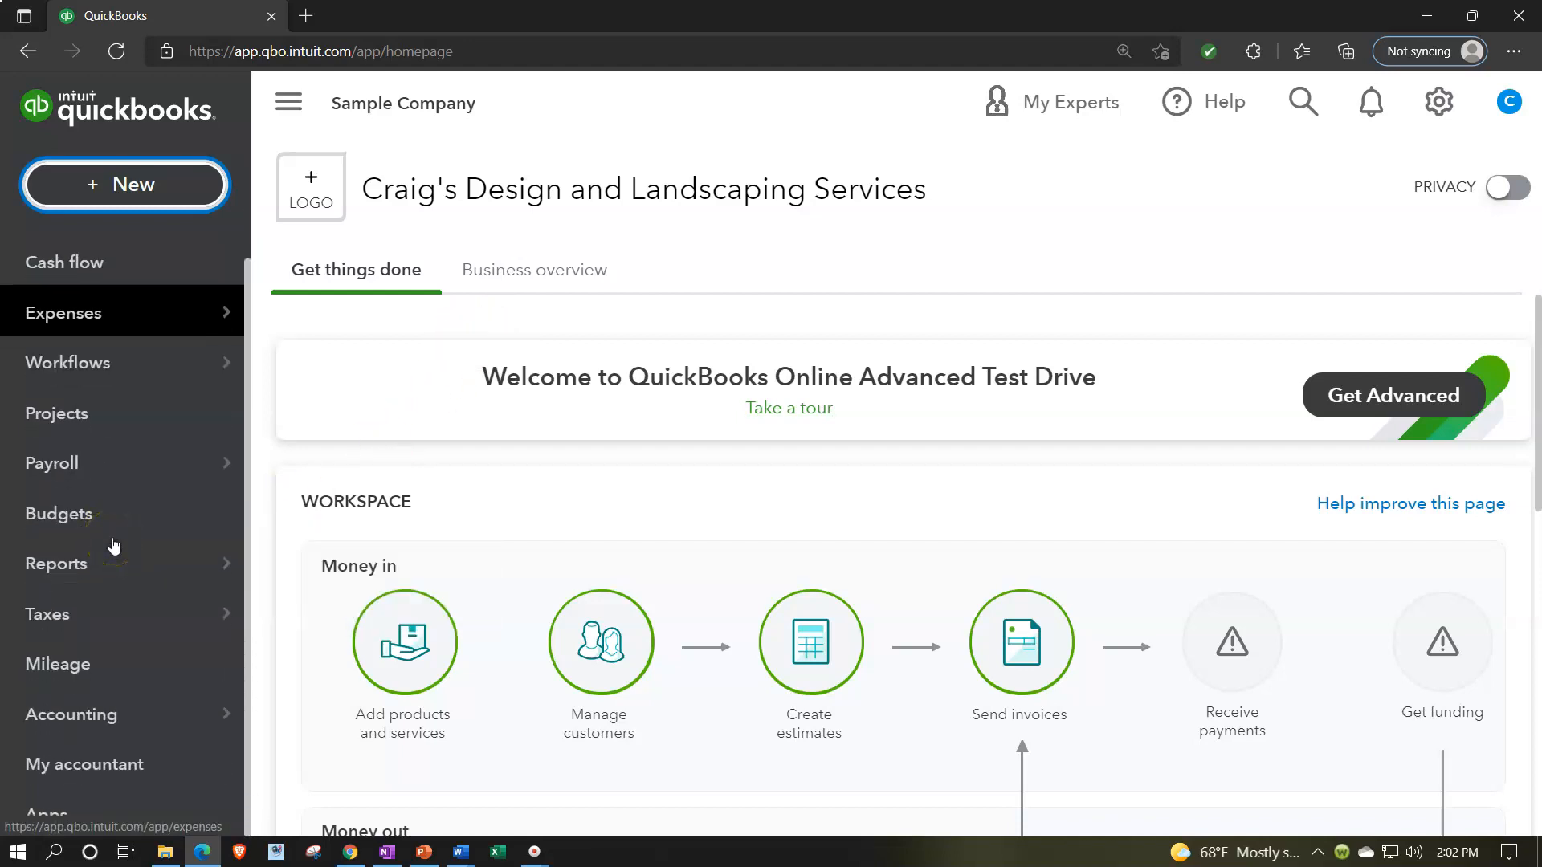
pyautogui.click(70, 616)
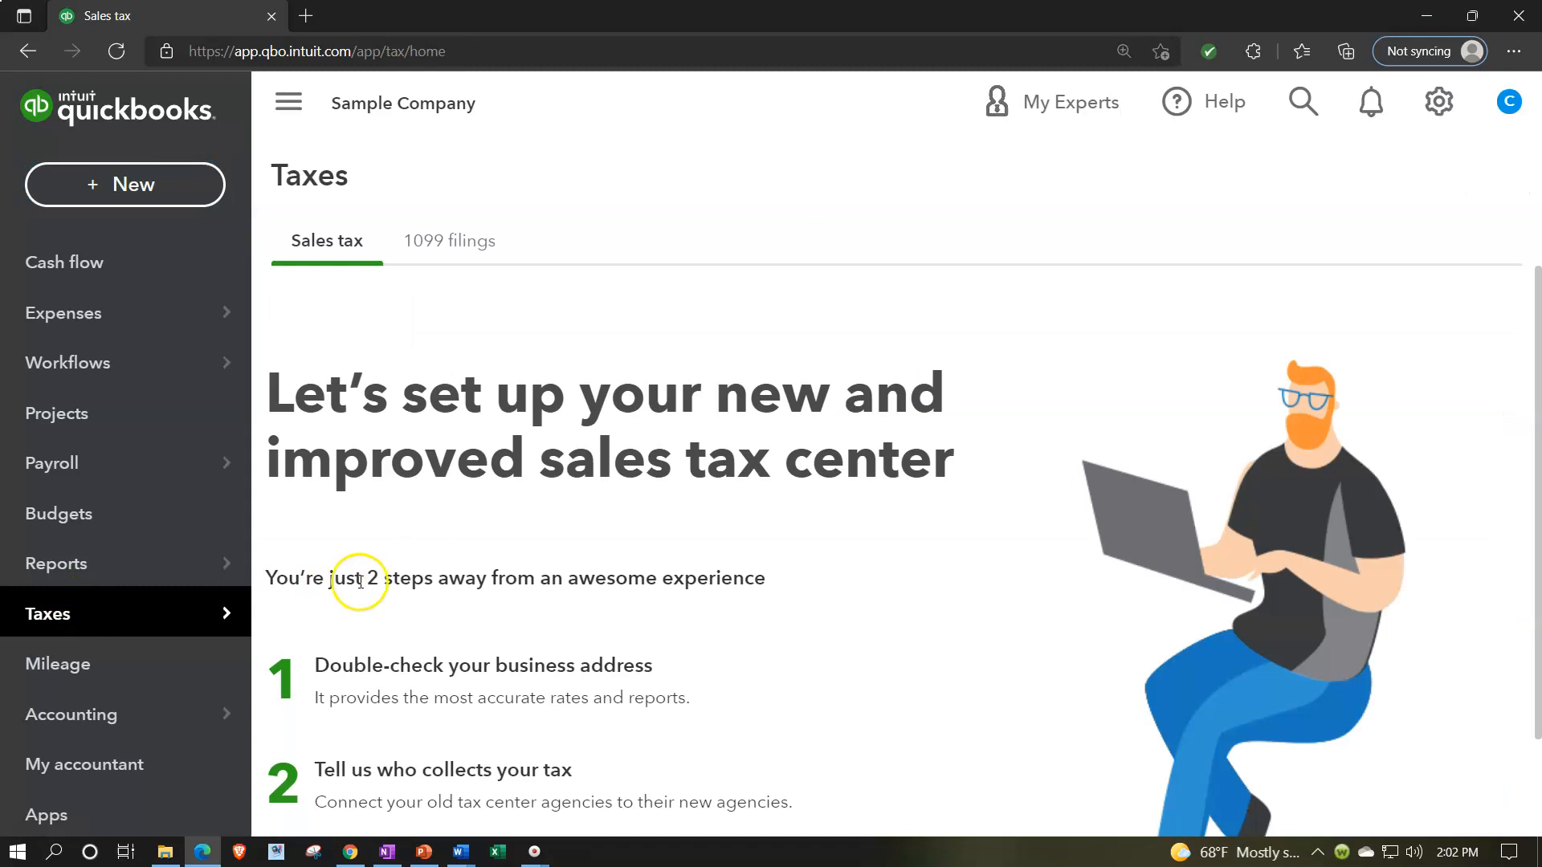
pyautogui.scroll(-1, 416, 568)
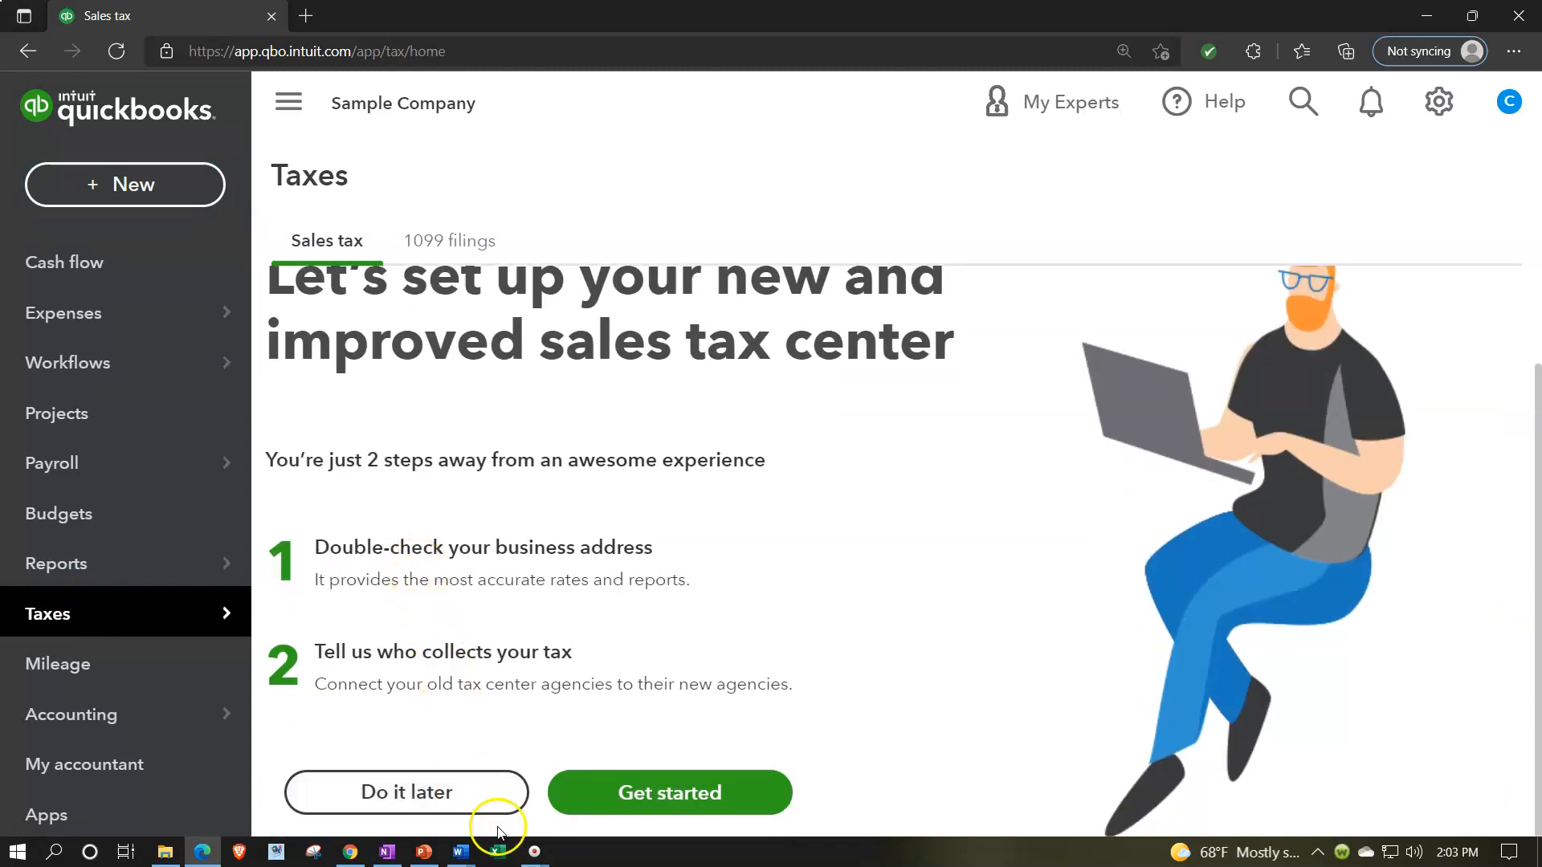
pyautogui.click(470, 795)
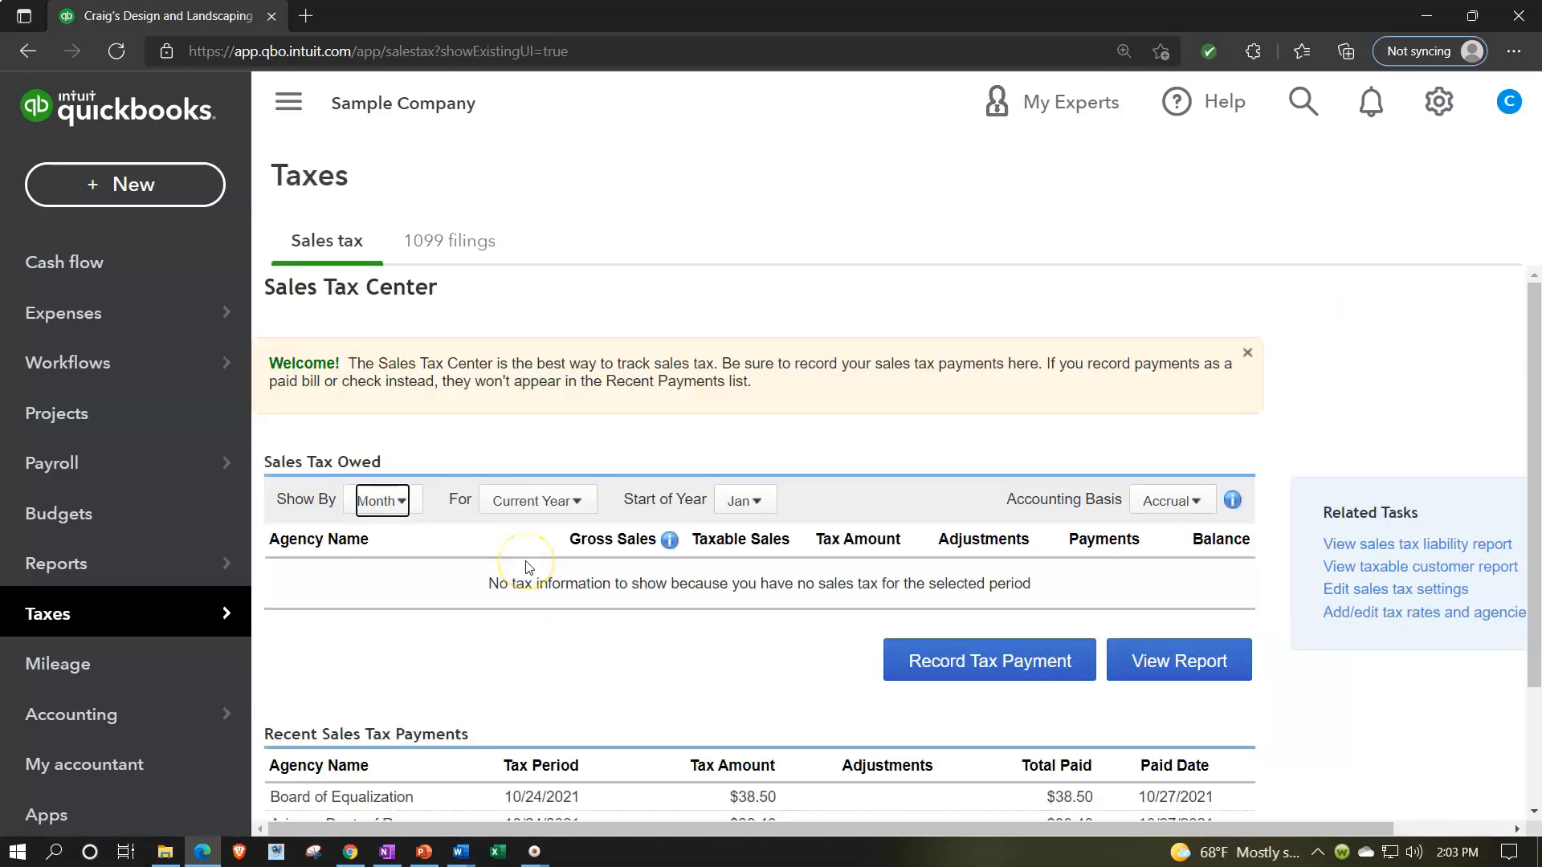
pyautogui.scroll(-1, 394, 450)
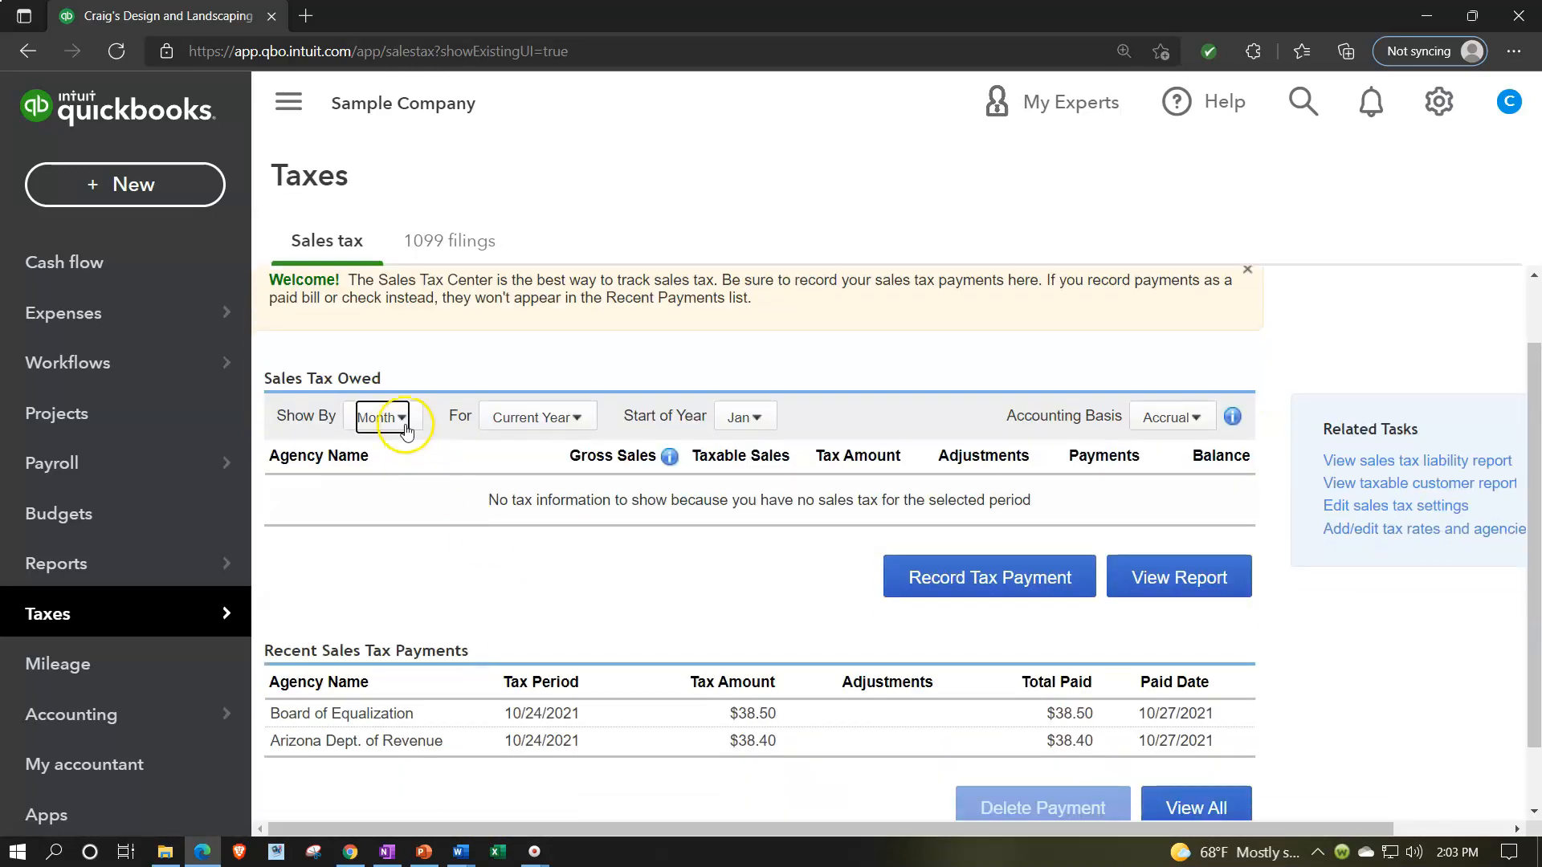
# Collapse the navigation pane, inspect the sales tax settings from the related tasks, and close them without changes.
pyautogui.click(283, 116)
pyautogui.scroll(1, 643, 544)
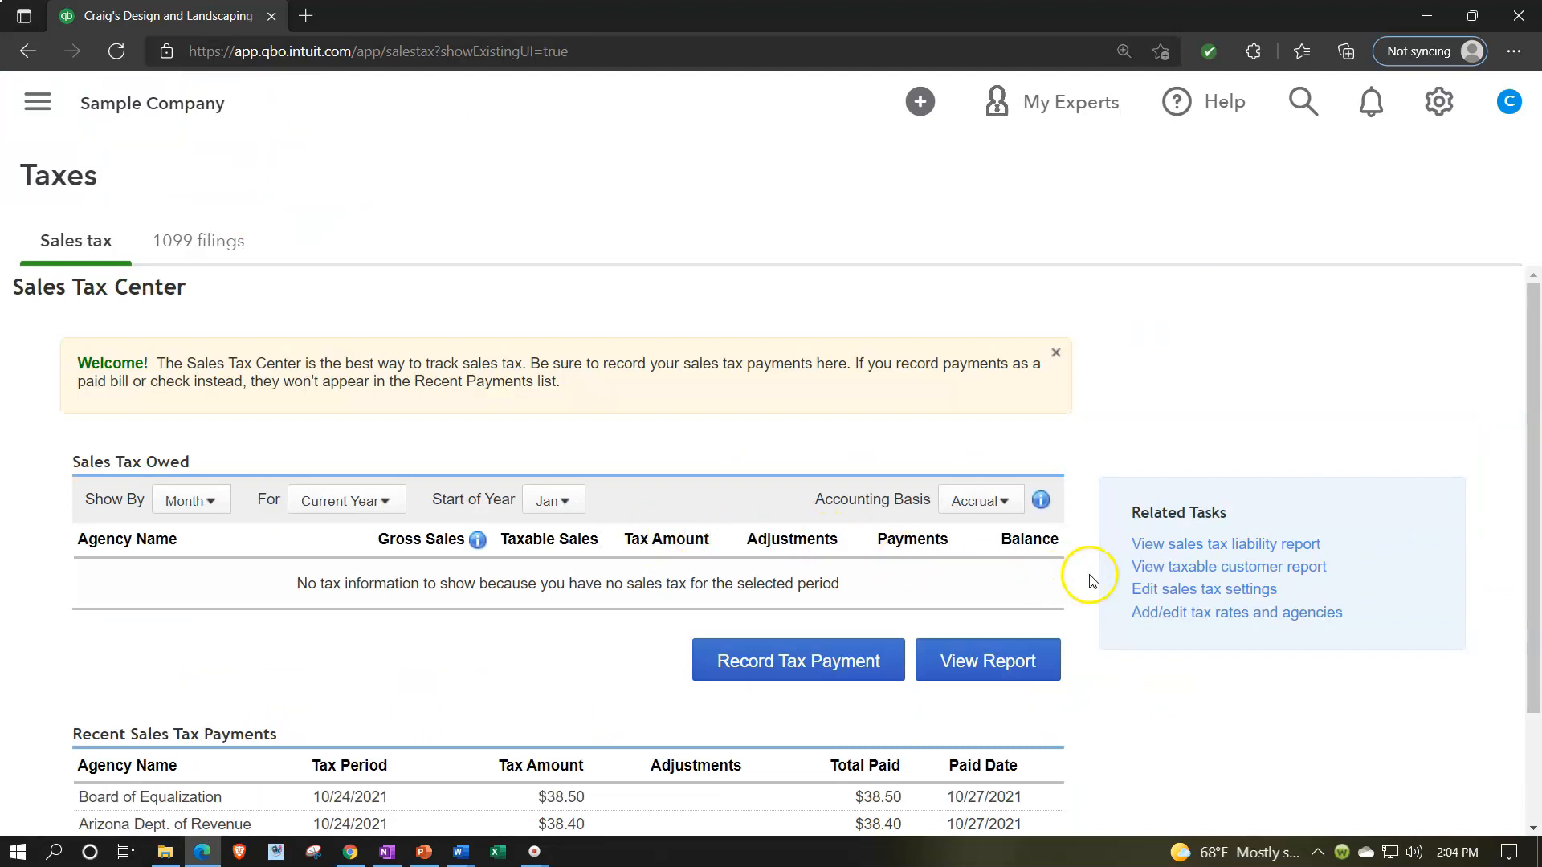
pyautogui.click(1165, 598)
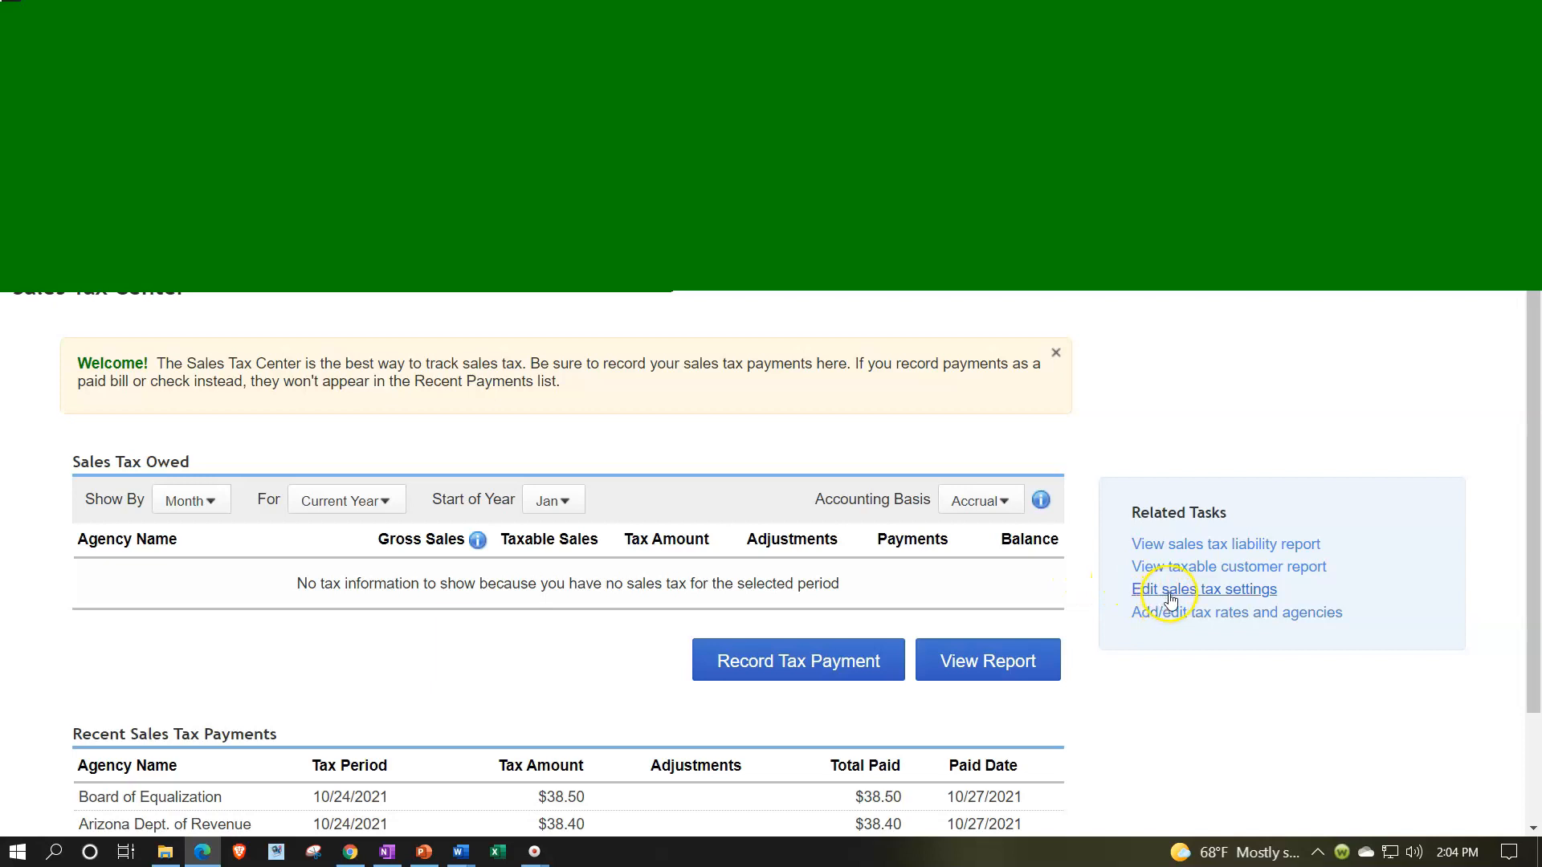
pyautogui.click(1169, 591)
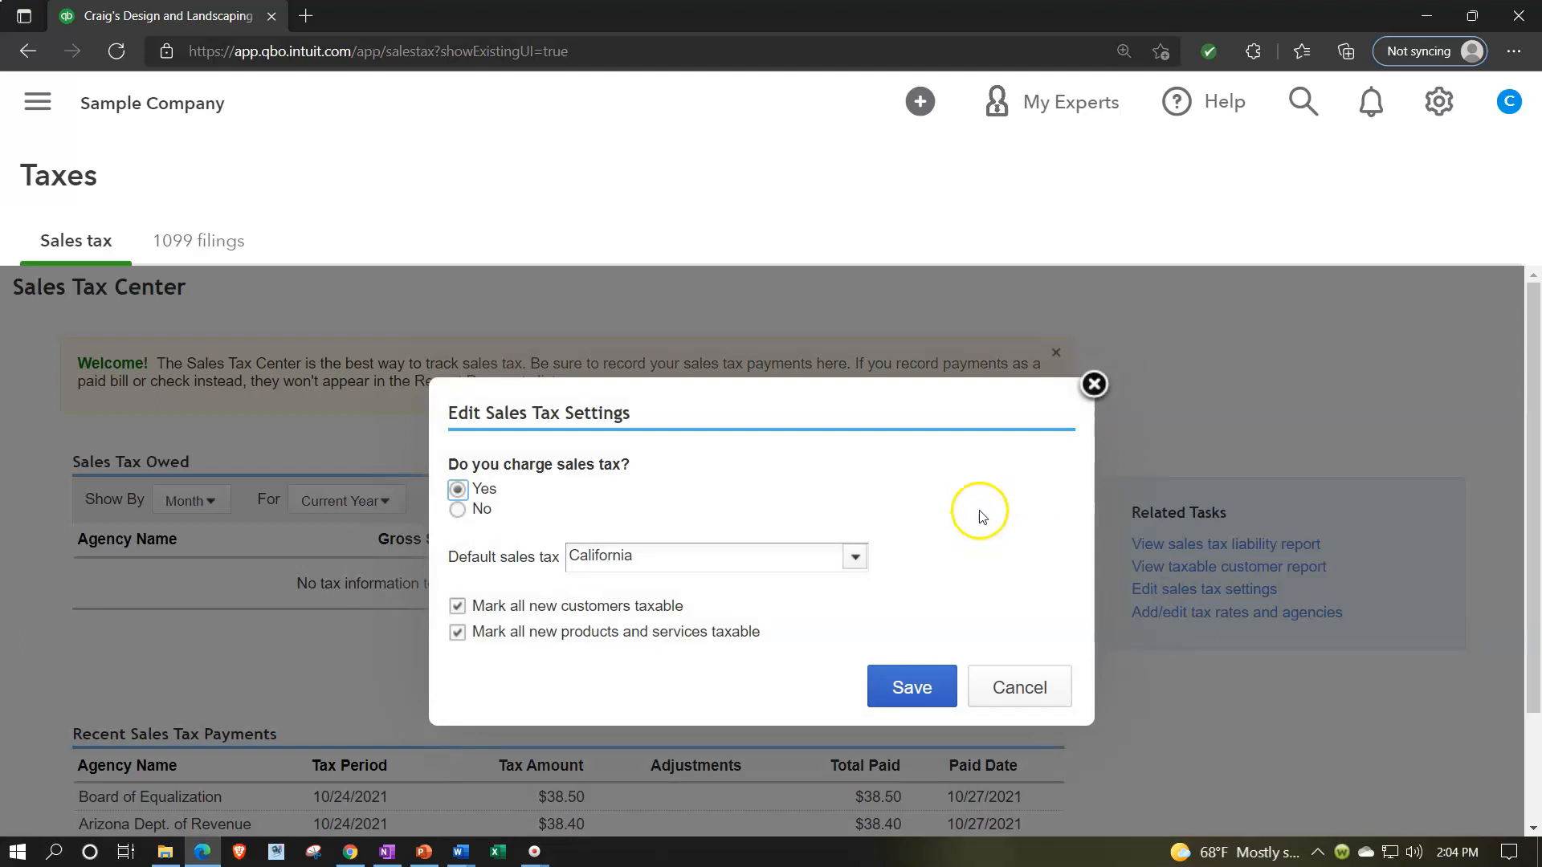
pyautogui.click(1095, 386)
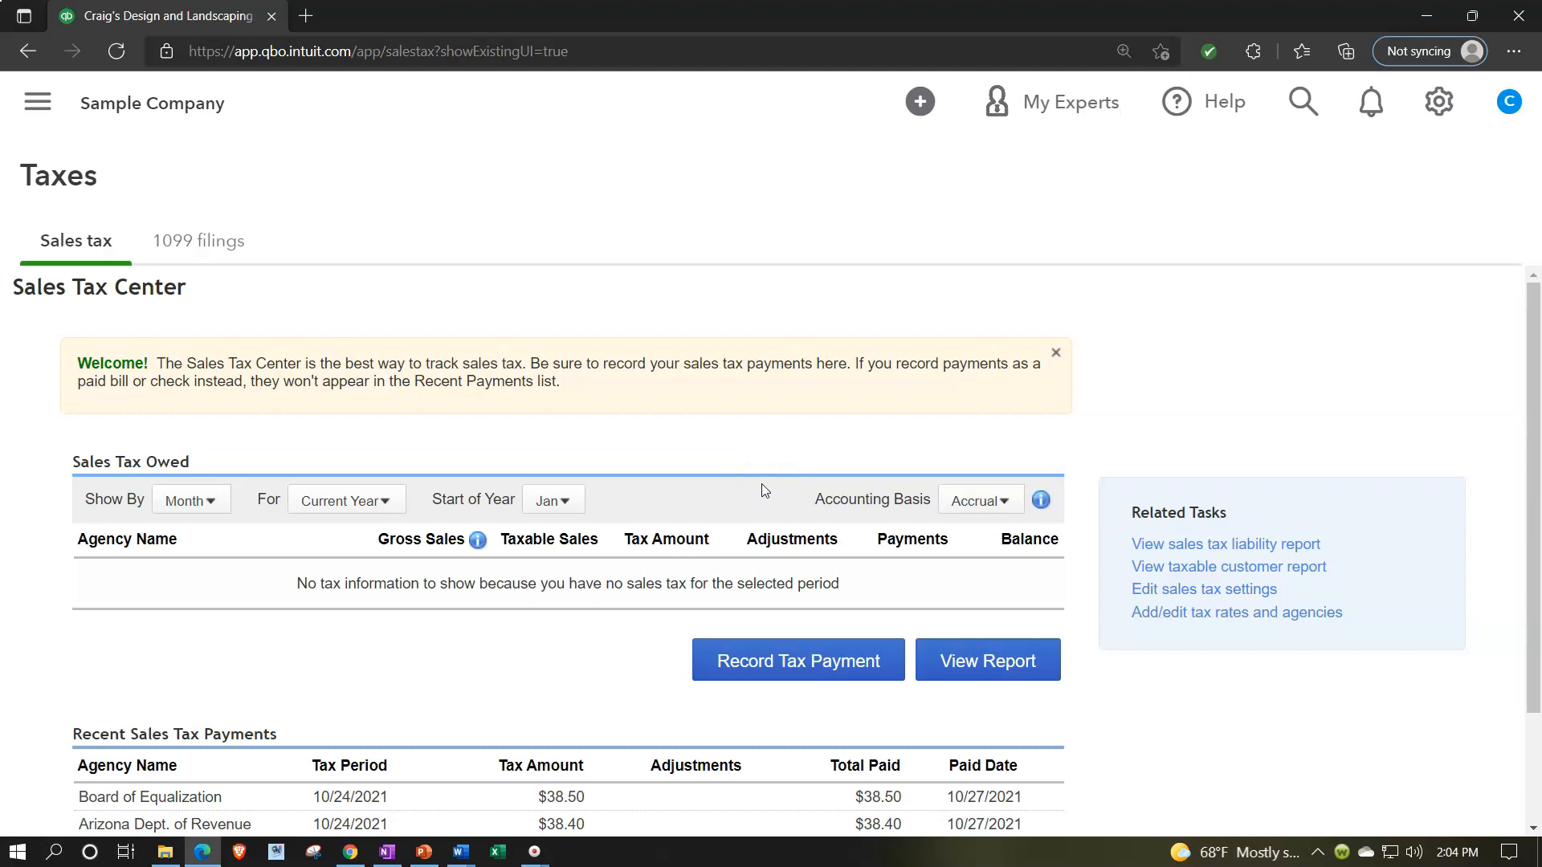
# Restore the navigation pane, review the customer forms available for a new transaction, and close the list.
pyautogui.click(50, 107)
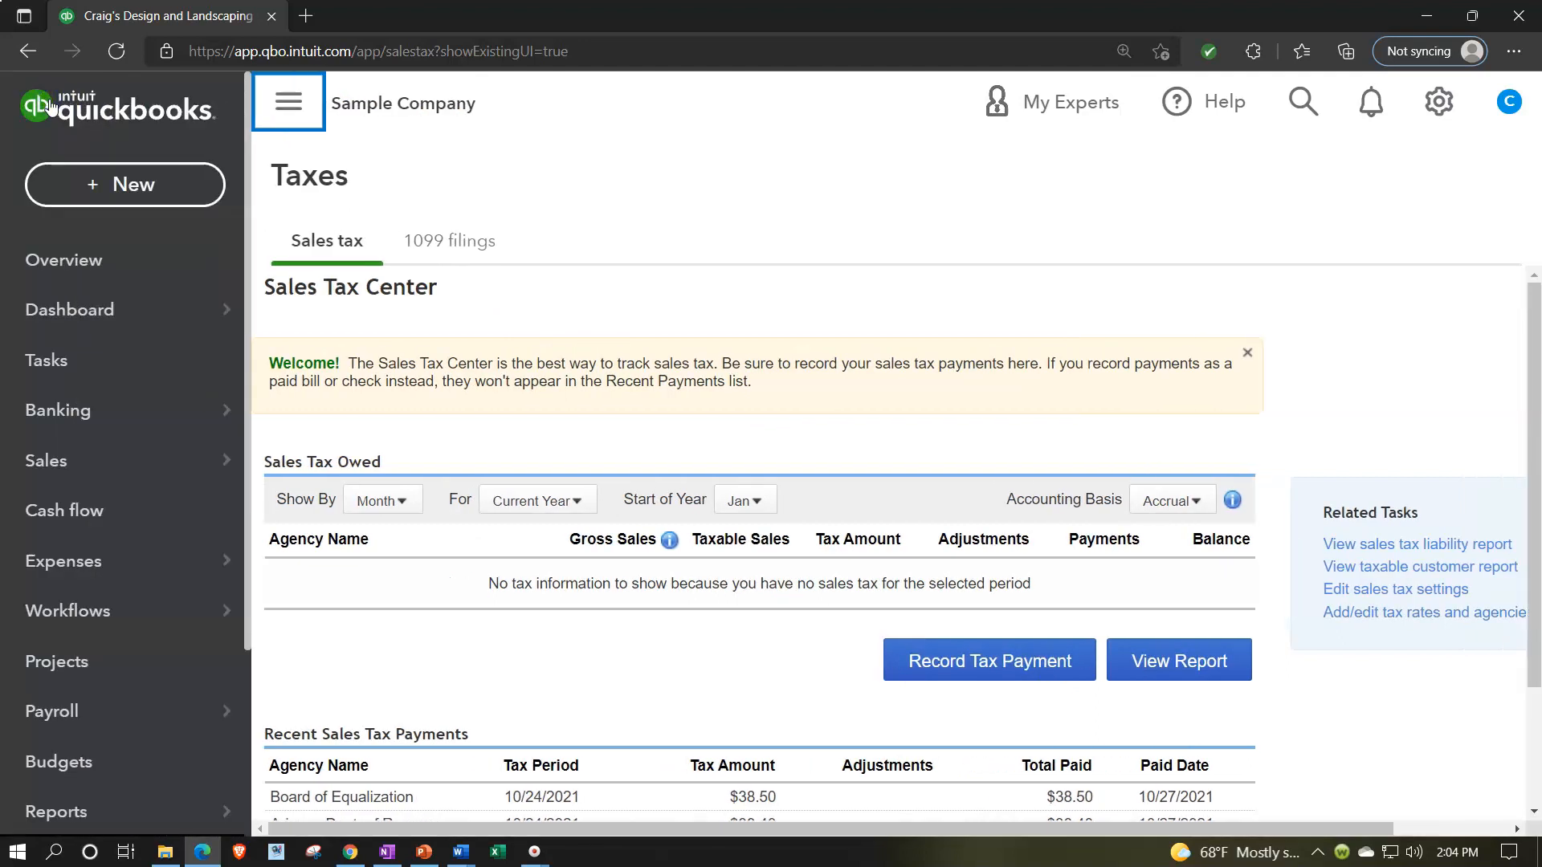
pyautogui.click(98, 192)
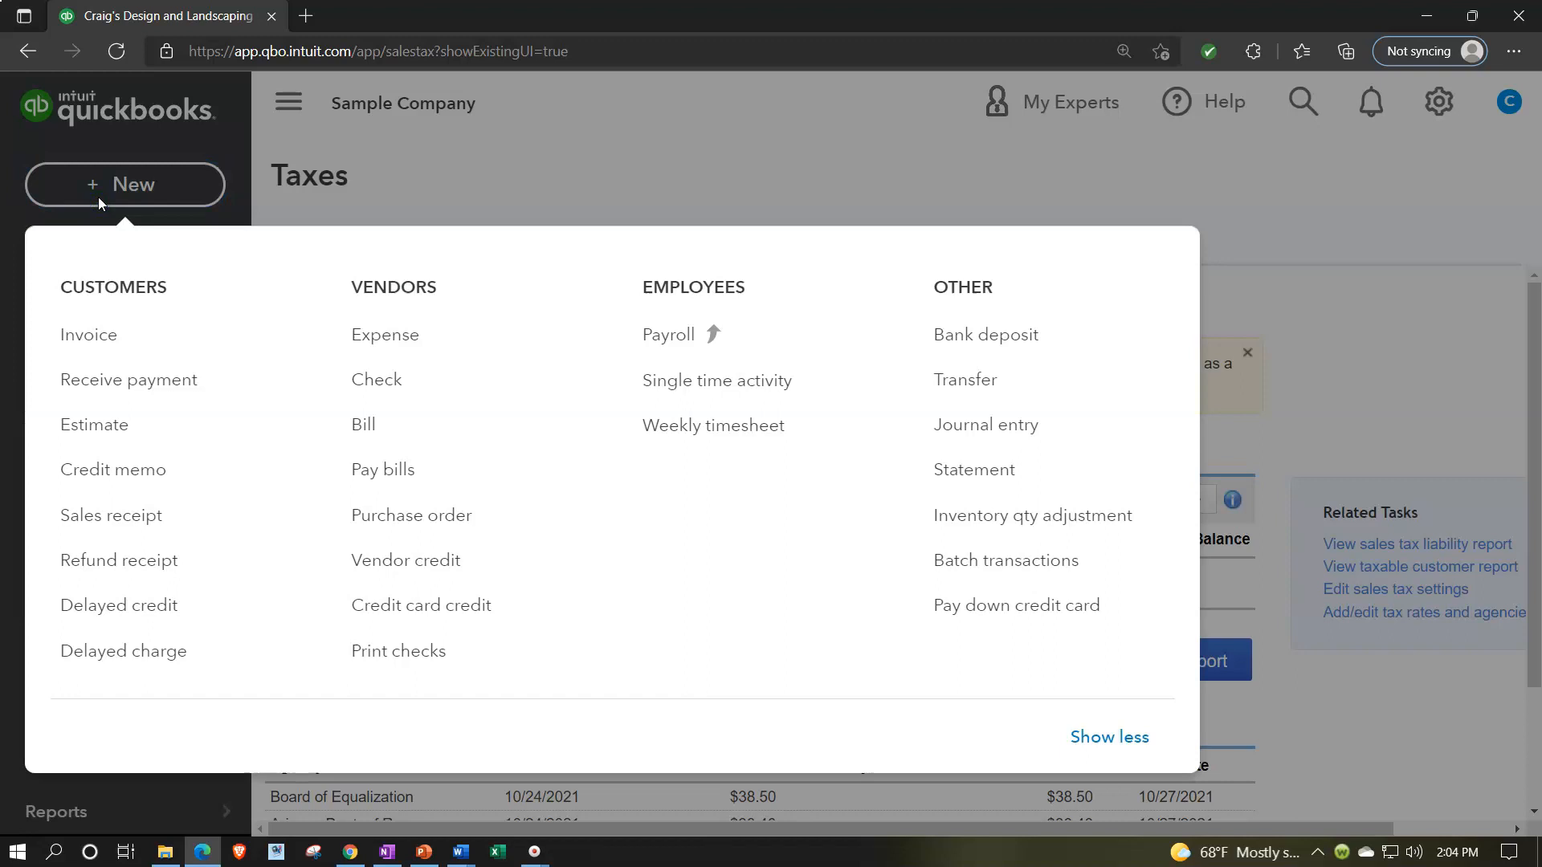
pyautogui.click(105, 341)
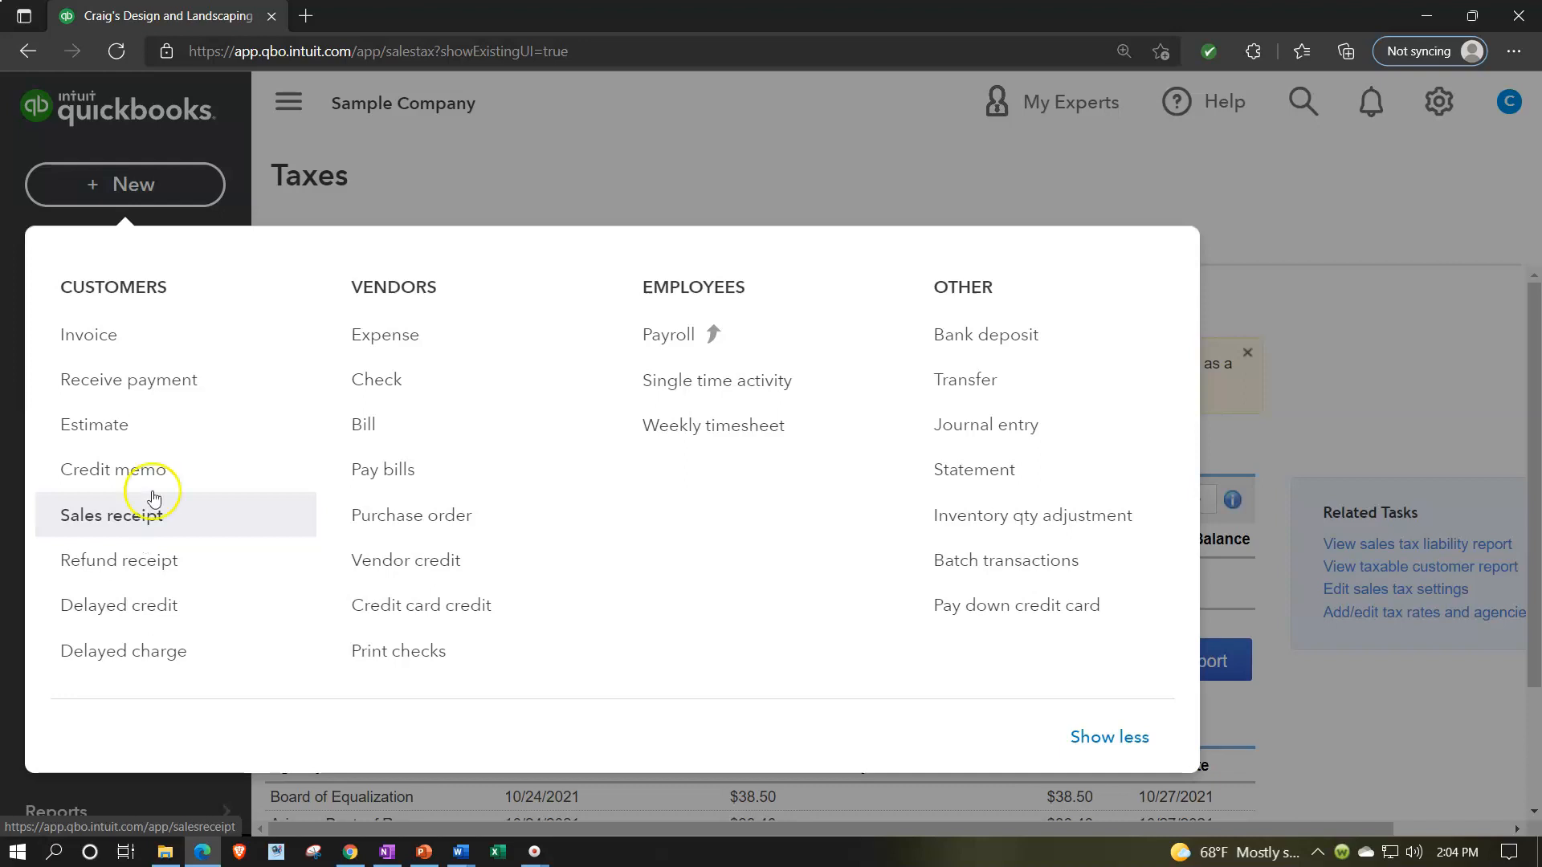
pyautogui.click(171, 185)
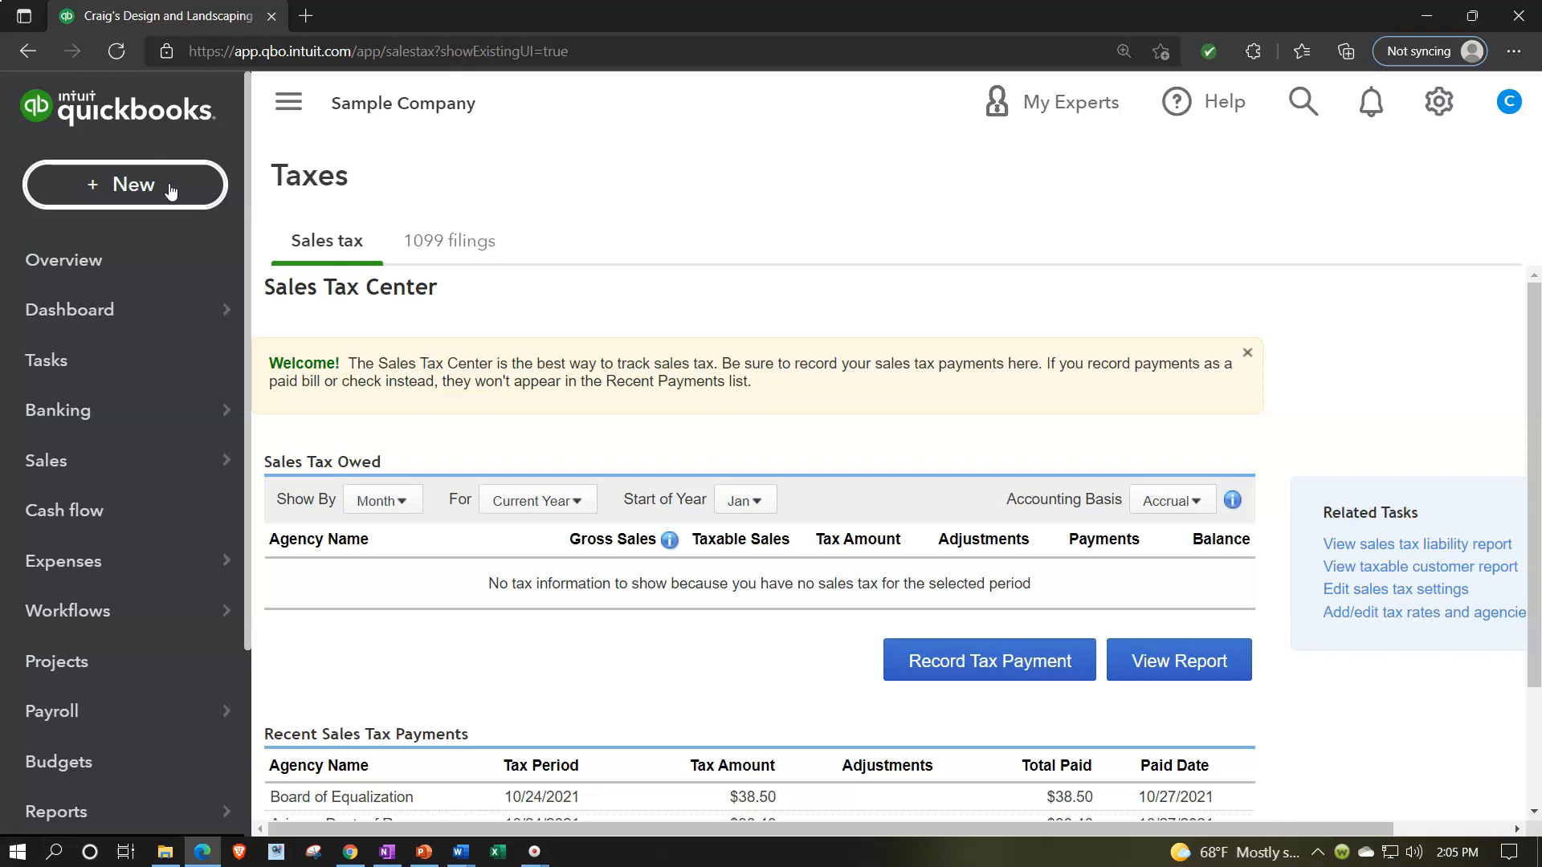
# Duplicate the Sales Tax Center browser tab twice so that three tabs of the sample company are open.
pyautogui.rightClick(186, 19)
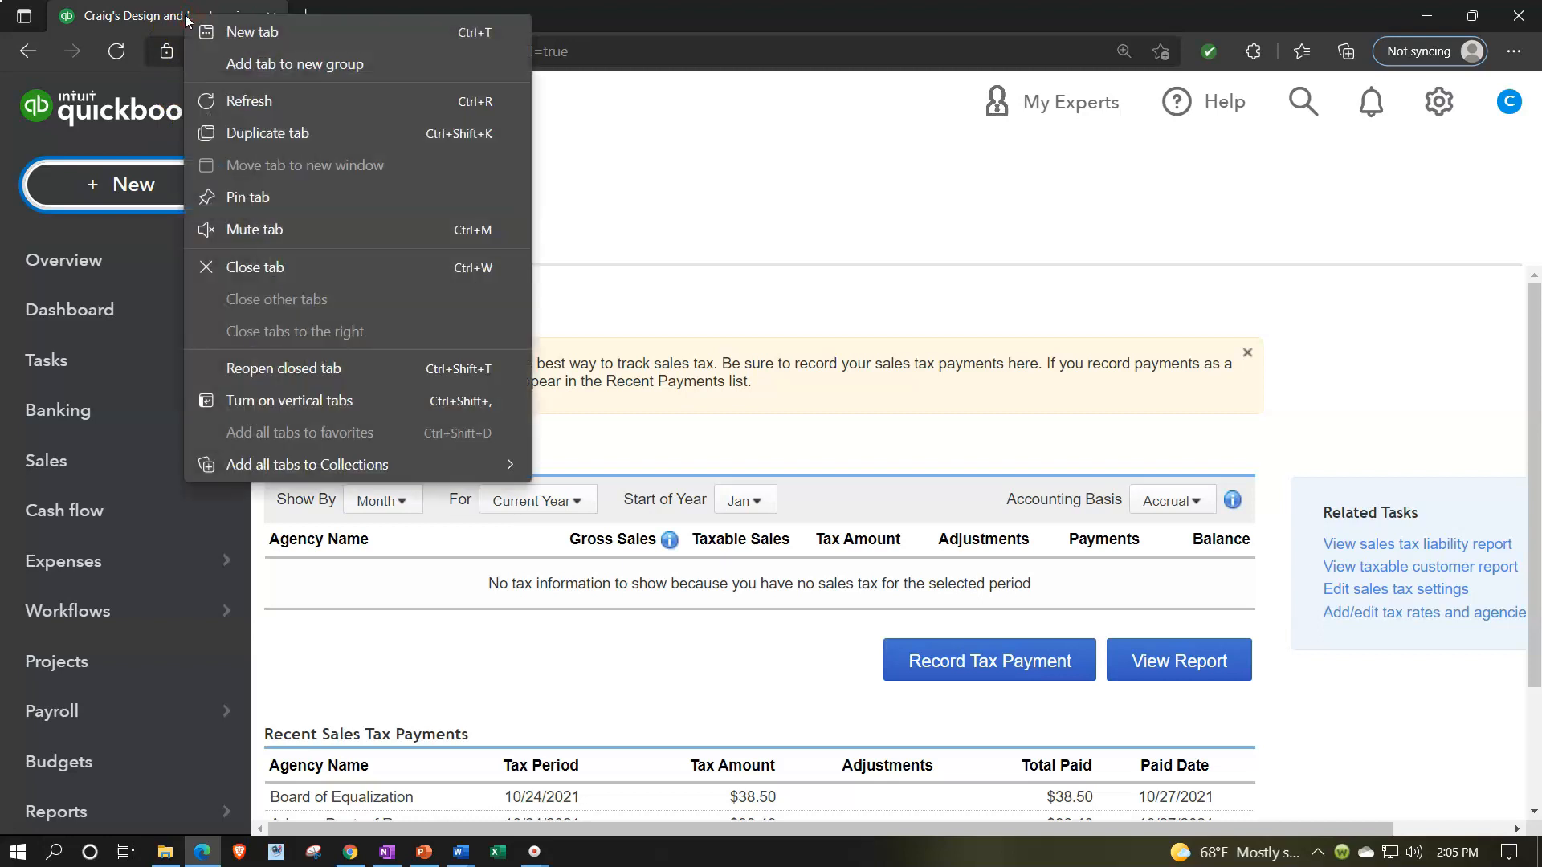
pyautogui.click(247, 134)
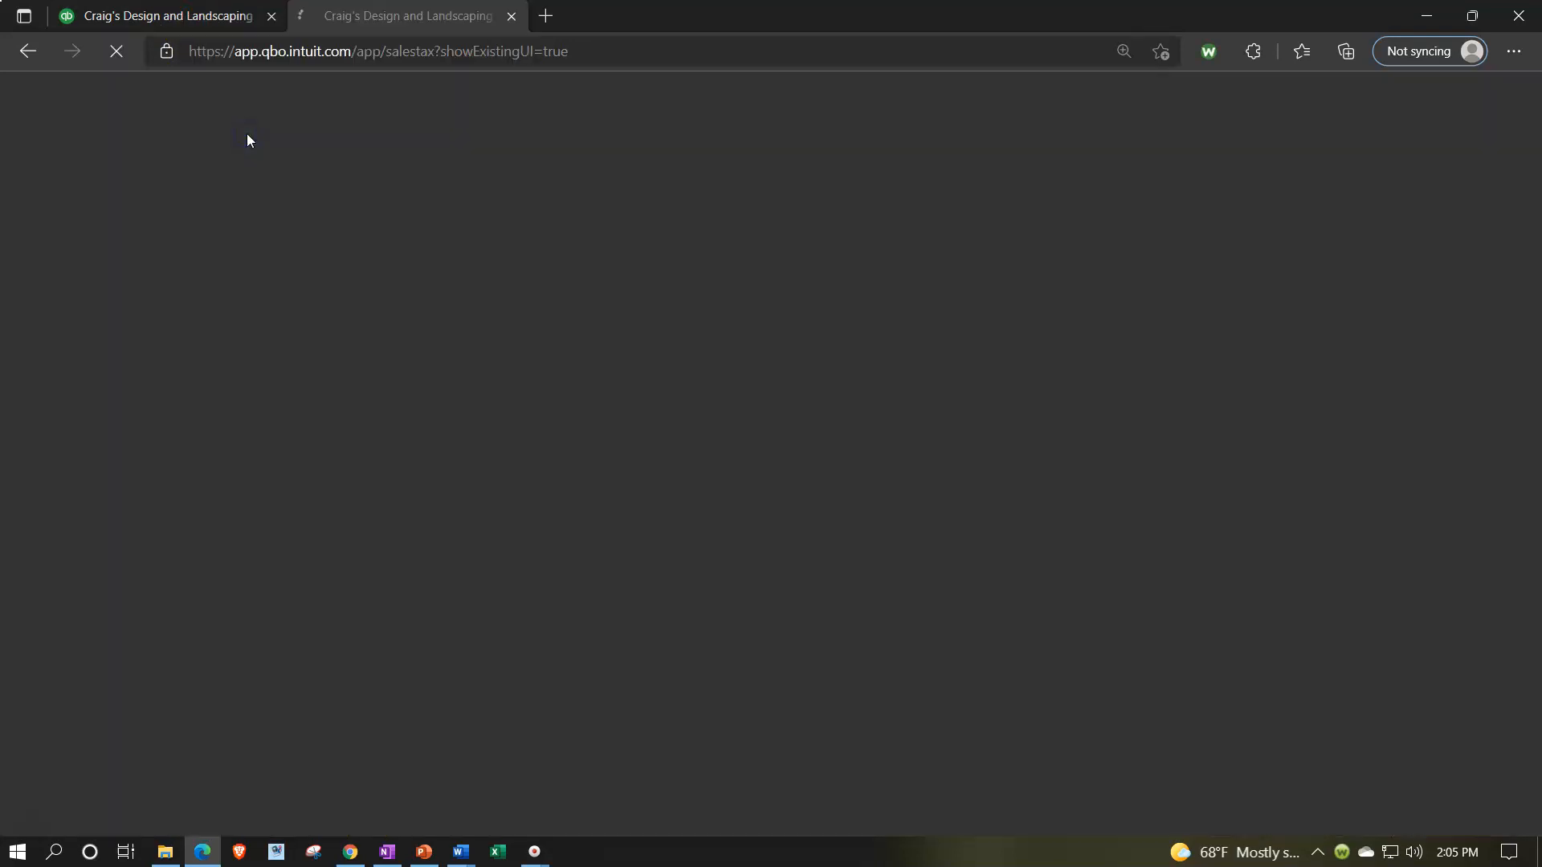
pyautogui.click(179, 20)
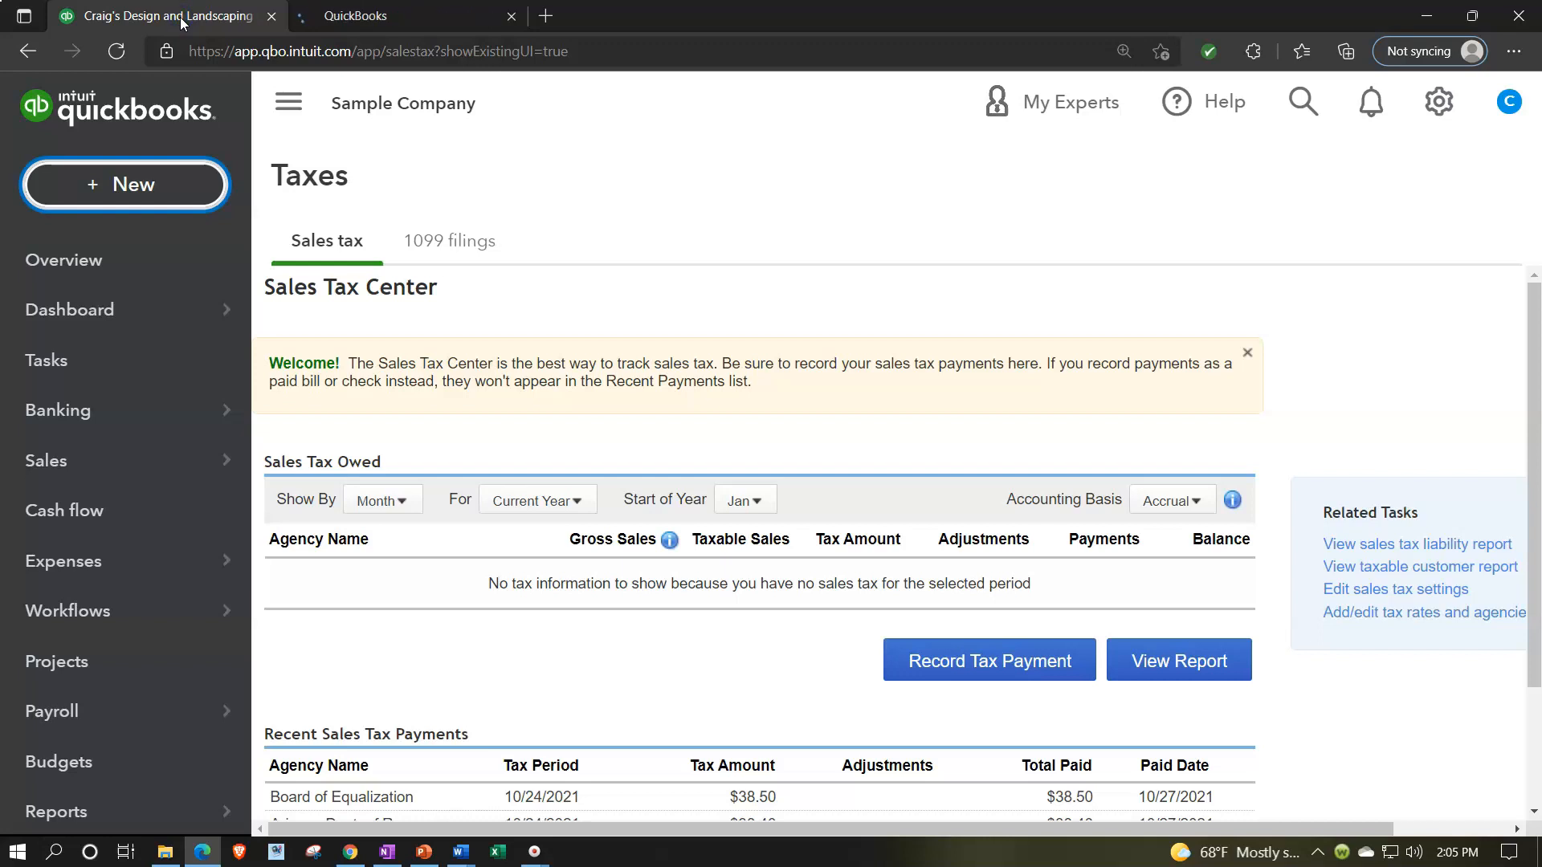
pyautogui.rightClick(180, 17)
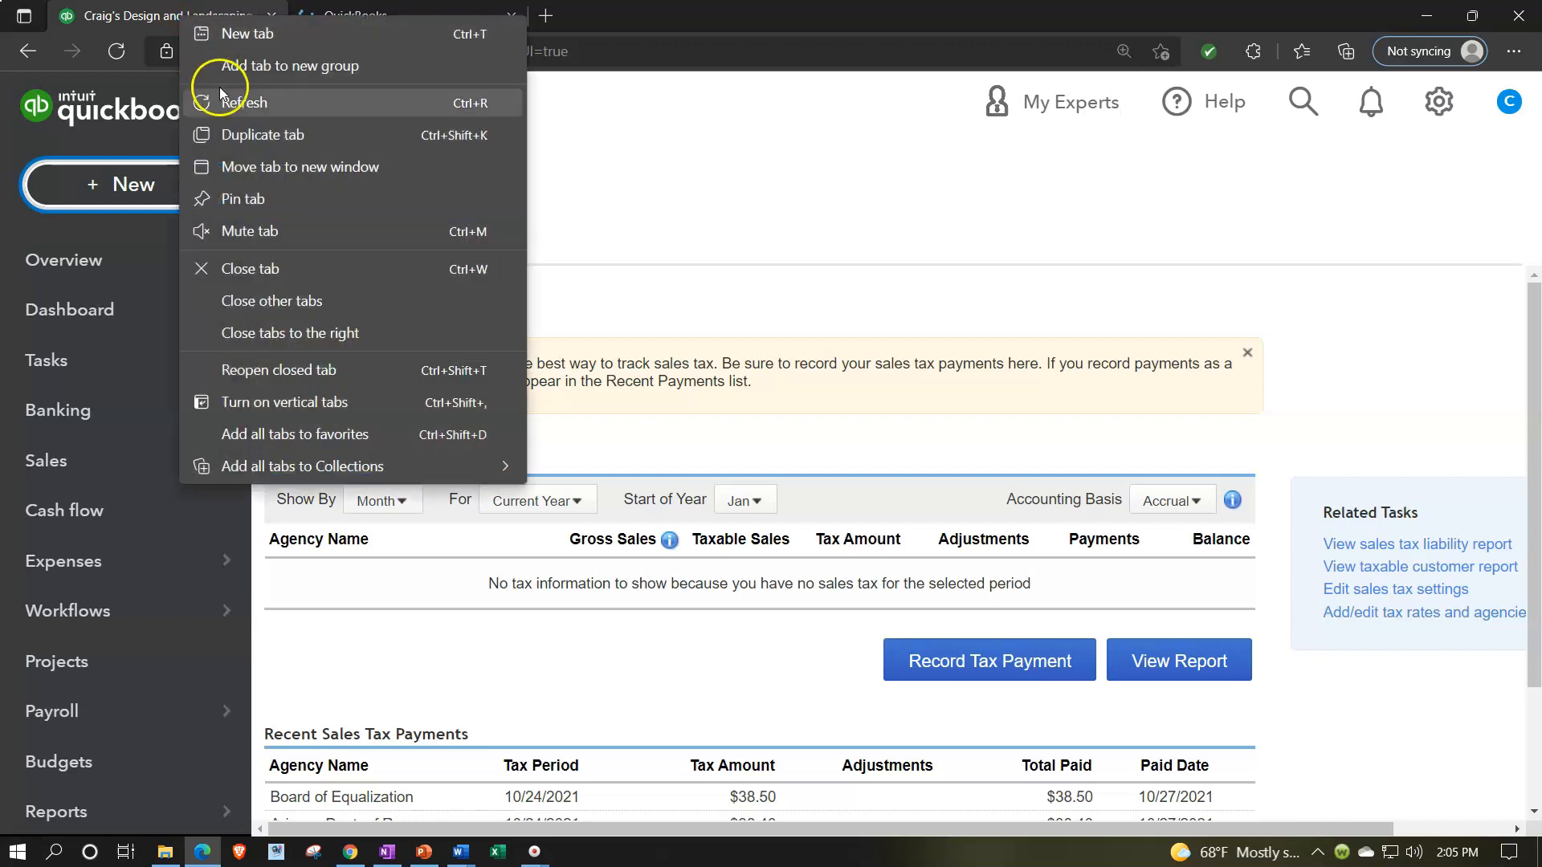
pyautogui.click(248, 130)
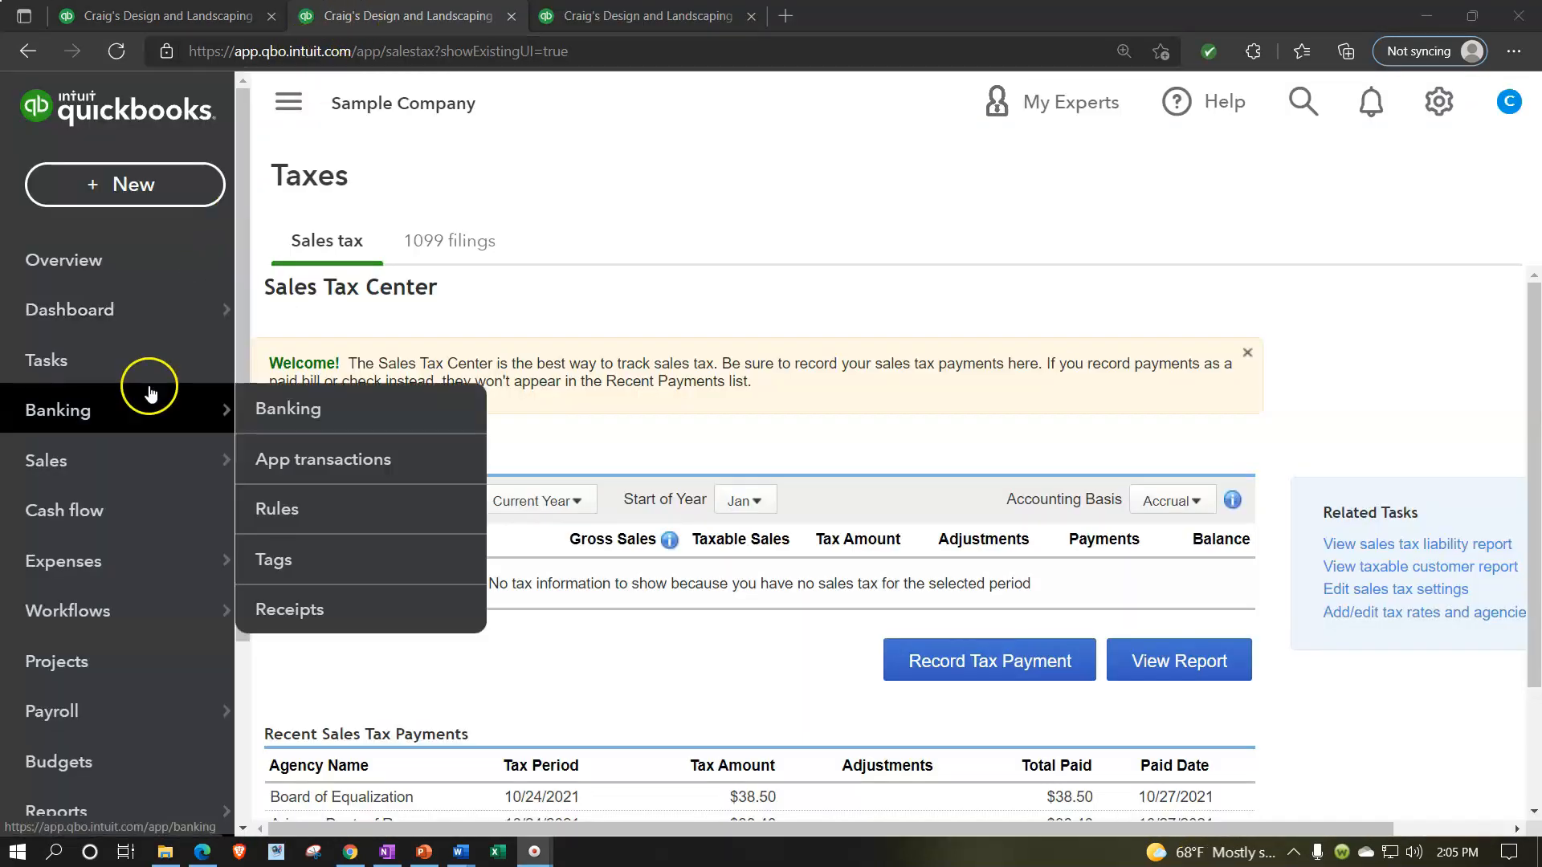
# Open the Balance Sheet from the favorite reports in the middle browser tab.
pyautogui.scroll(-3, 147, 394)
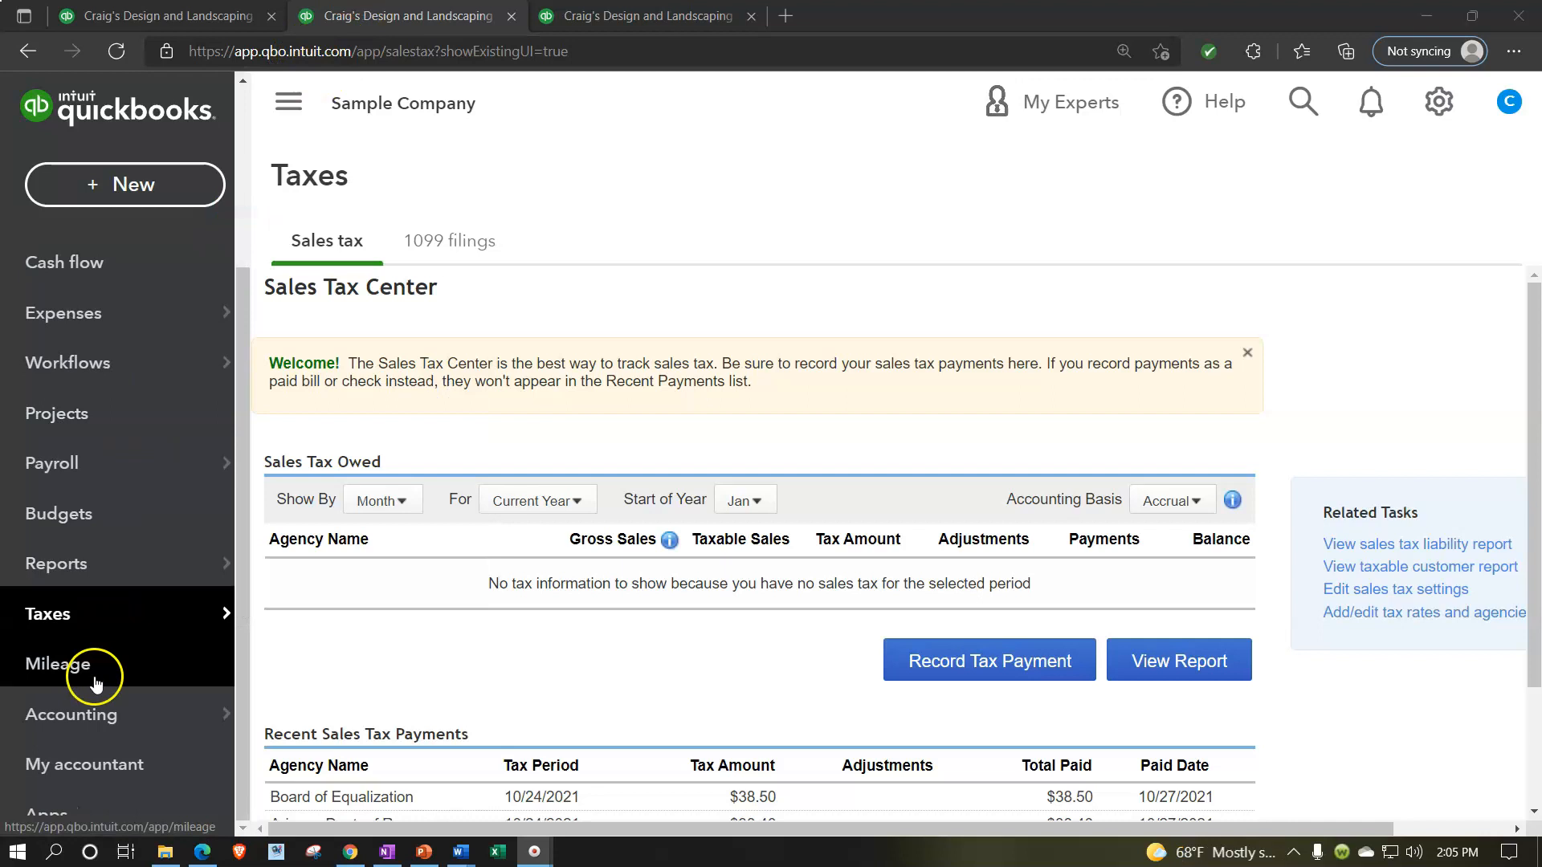
pyautogui.click(74, 572)
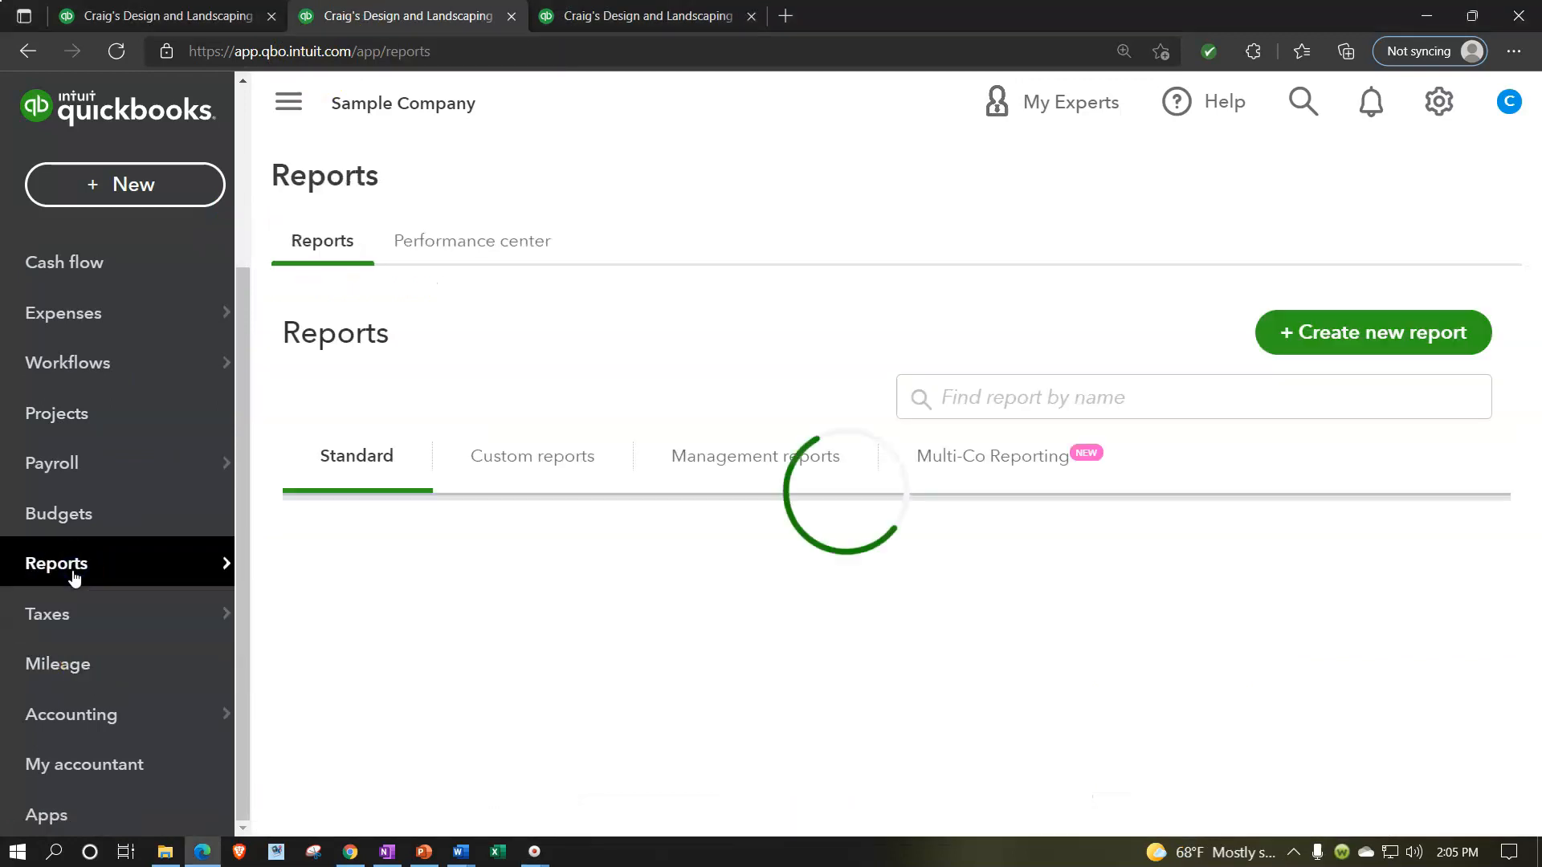
pyautogui.scroll(-2, 499, 595)
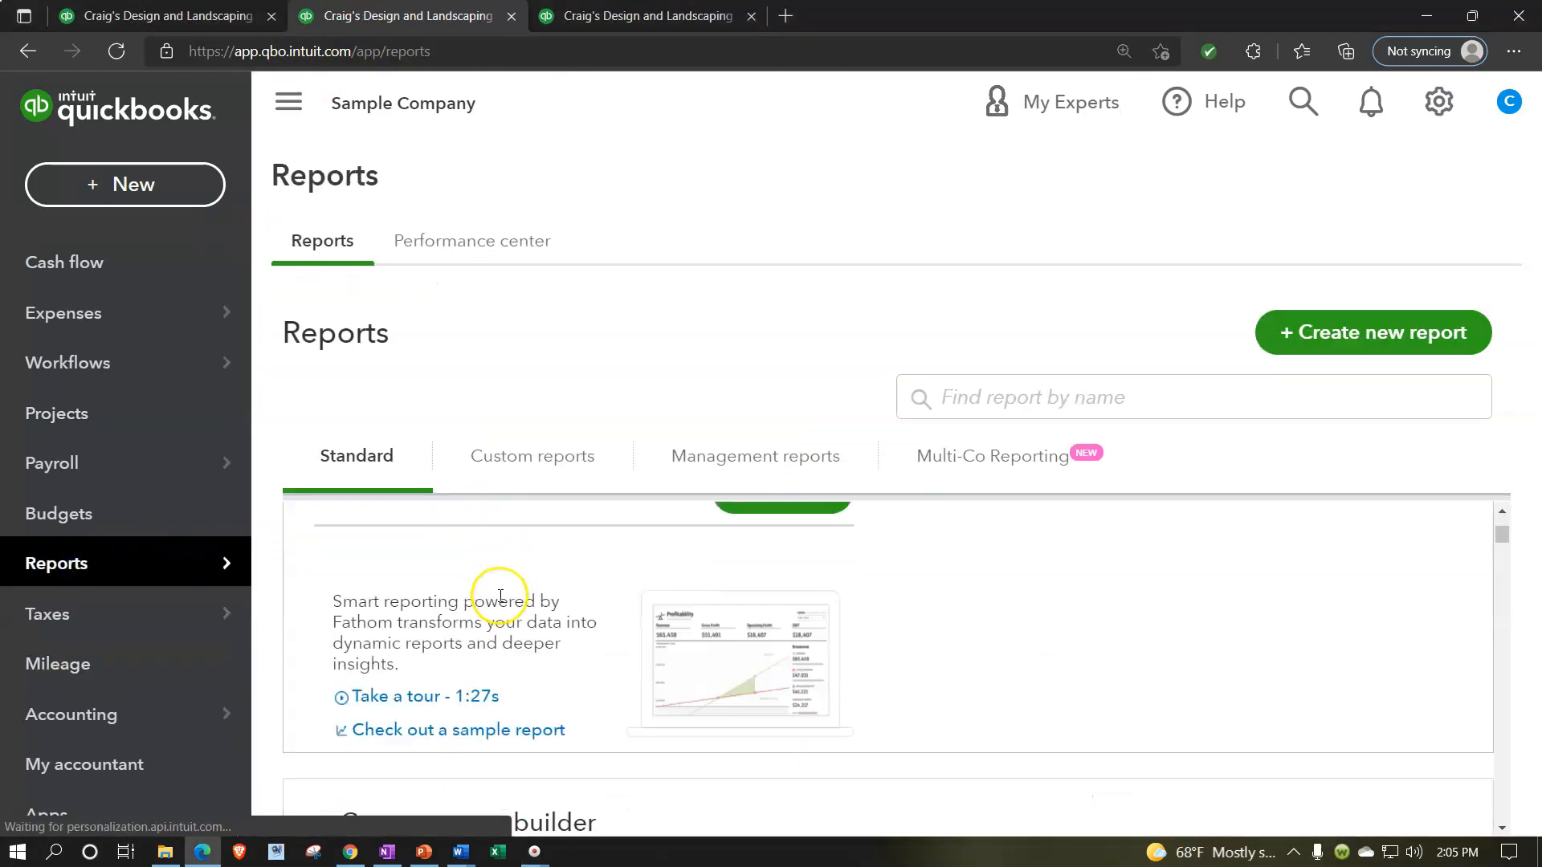
pyautogui.scroll(-6, 499, 596)
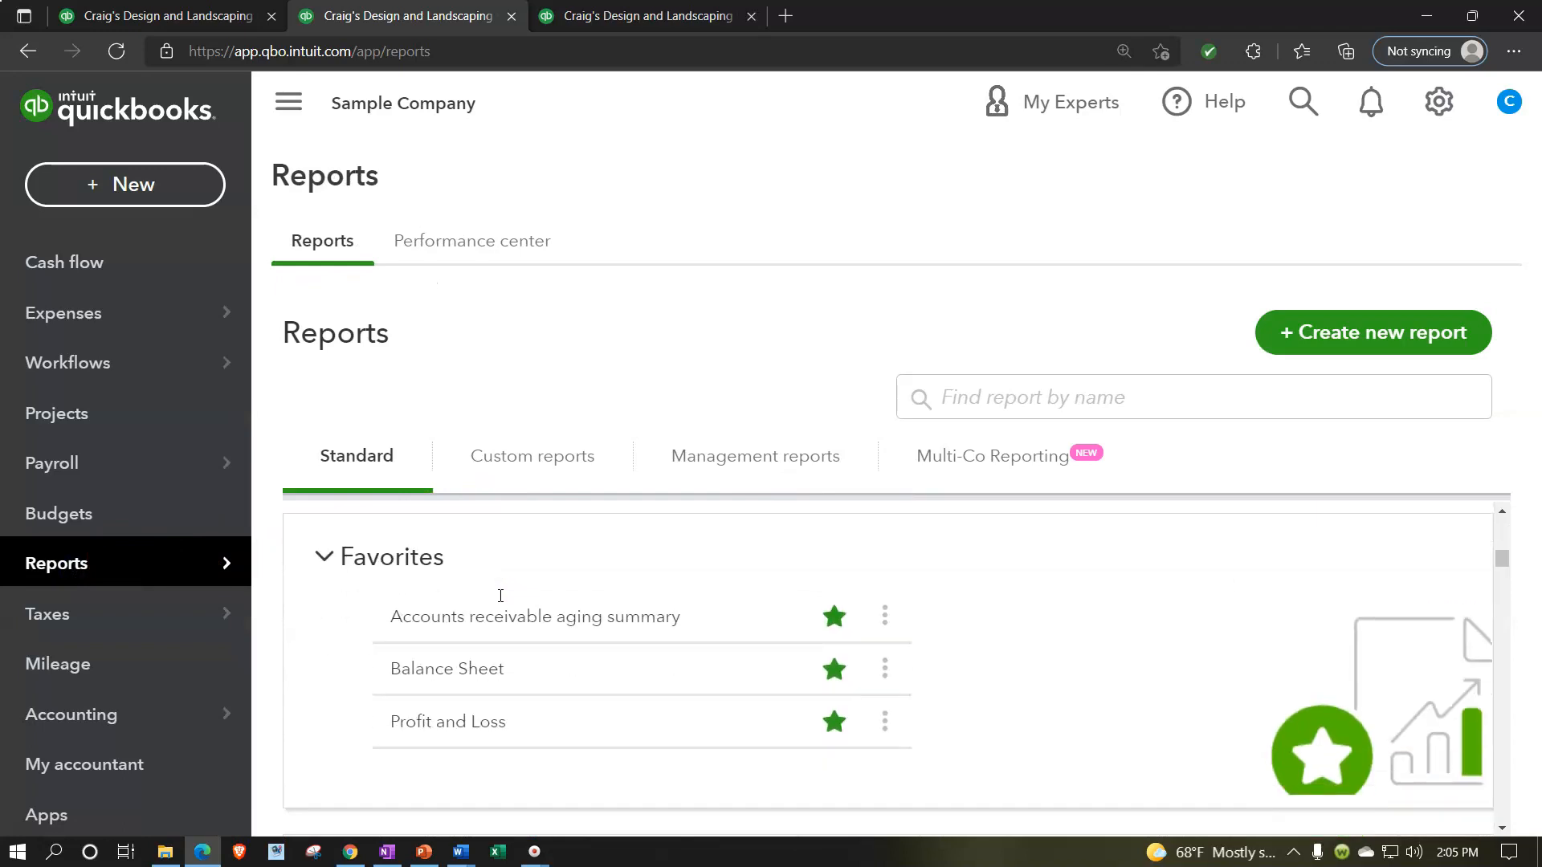
pyautogui.click(451, 669)
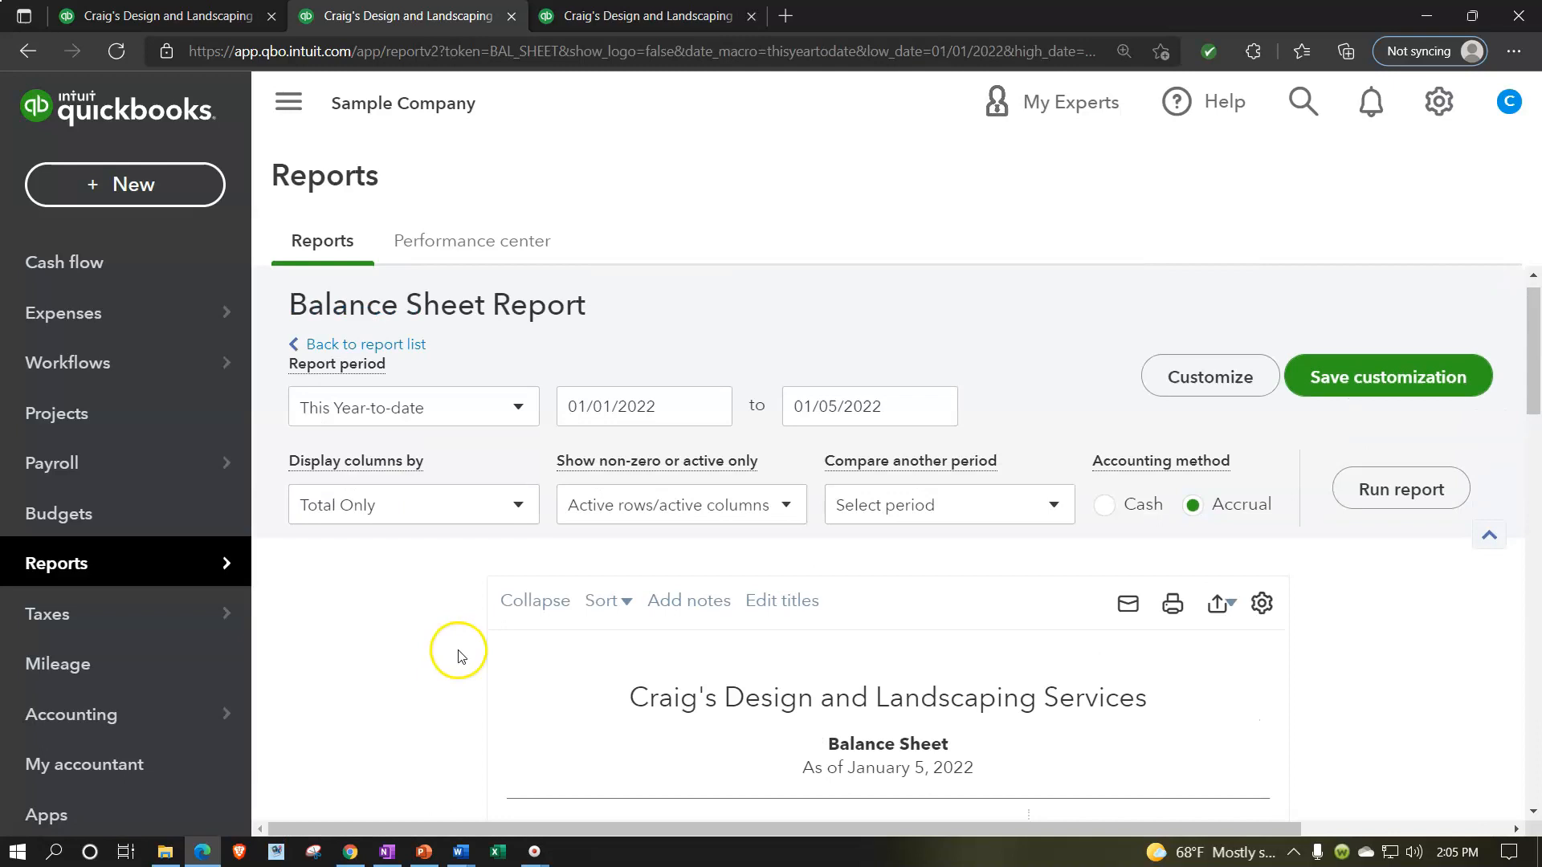
# Set the Balance Sheet period to 01/01/2021 through 12/31/2021 and run the report.
pyautogui.click(671, 418)
pyautogui.write('0')
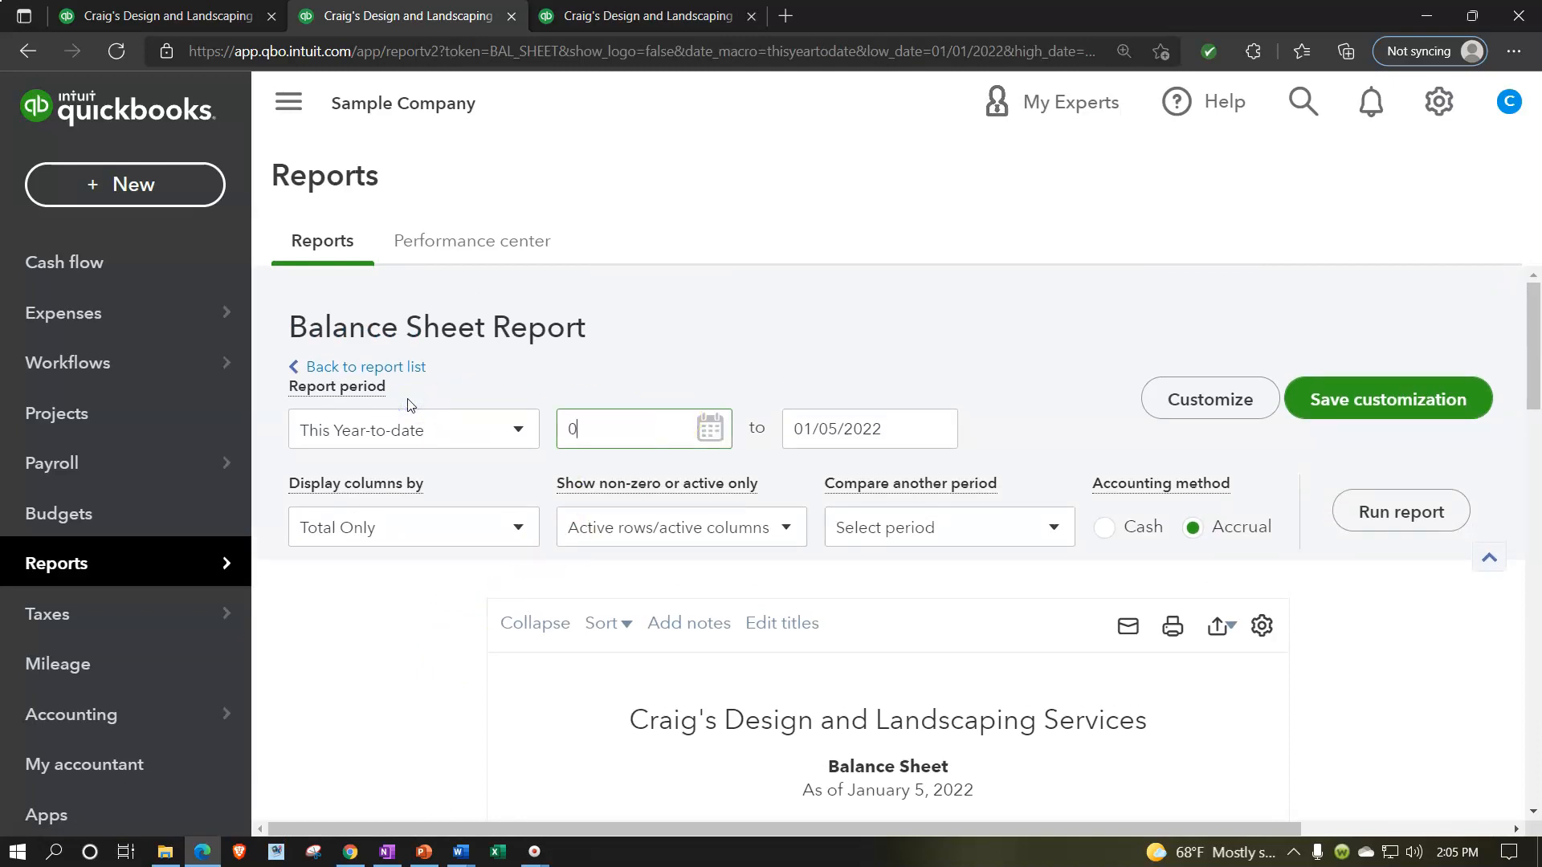
pyautogui.write('1/01/2021')
pyautogui.press('Tab')
pyautogui.write('12312021')
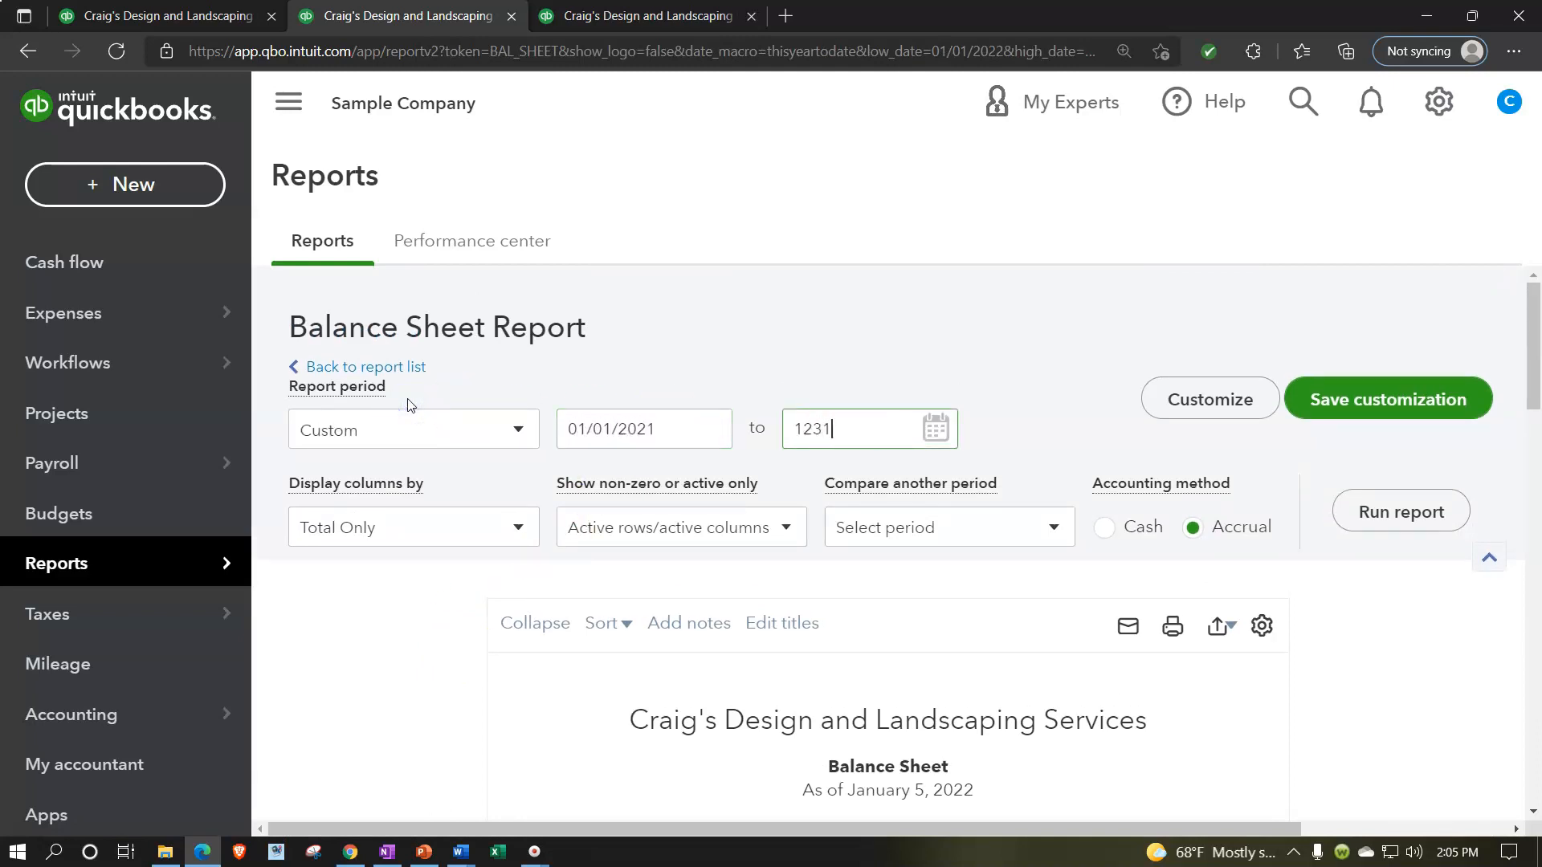
pyautogui.press('Tab')
pyautogui.click(1350, 512)
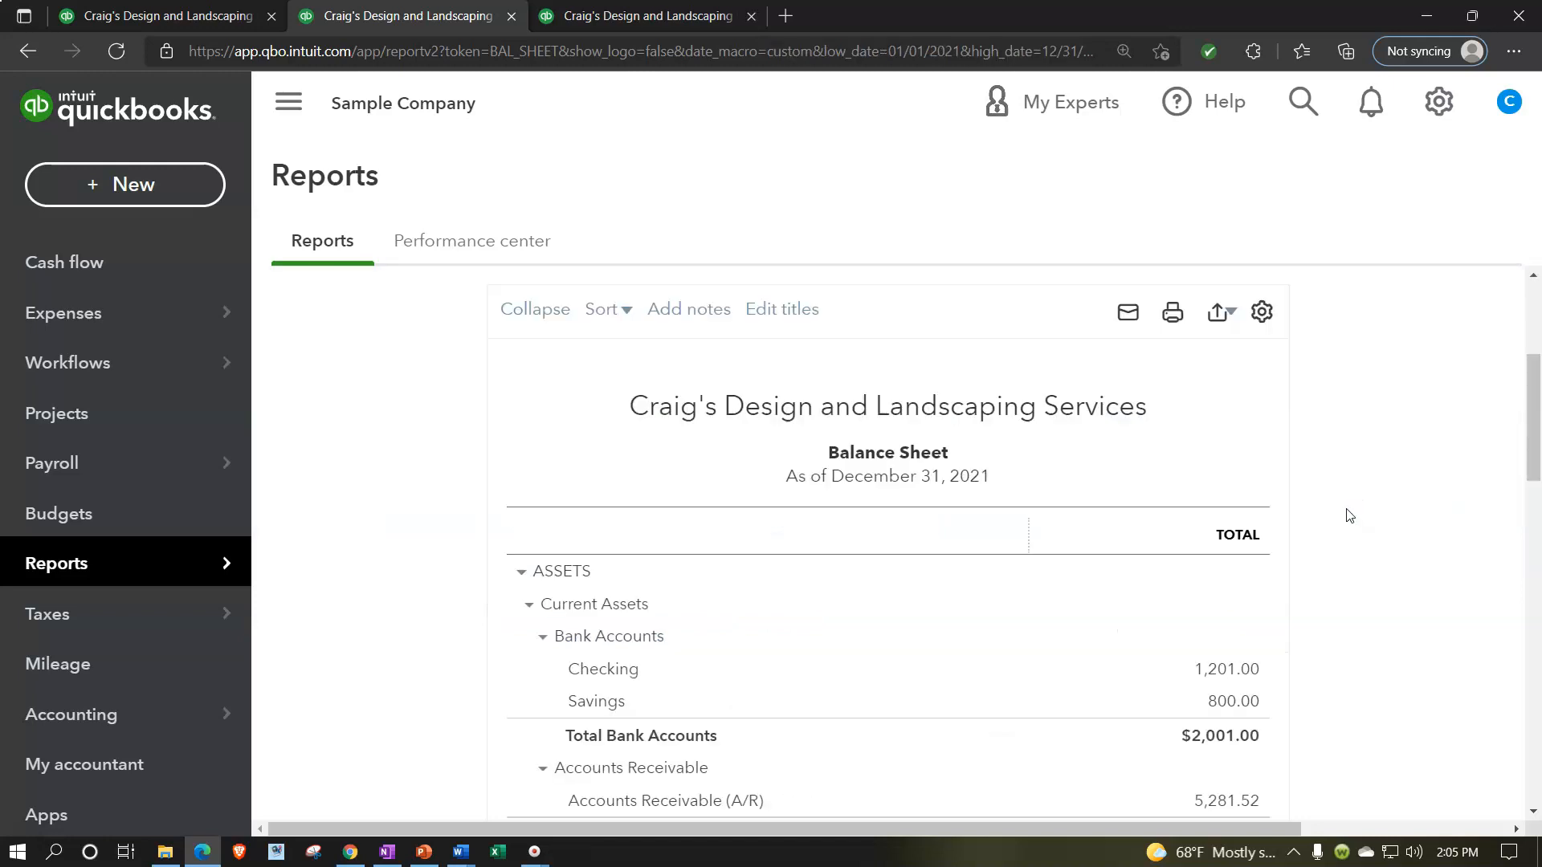
# Open the Profit and Loss report from the favorite reports in the third browser tab.
pyautogui.click(647, 14)
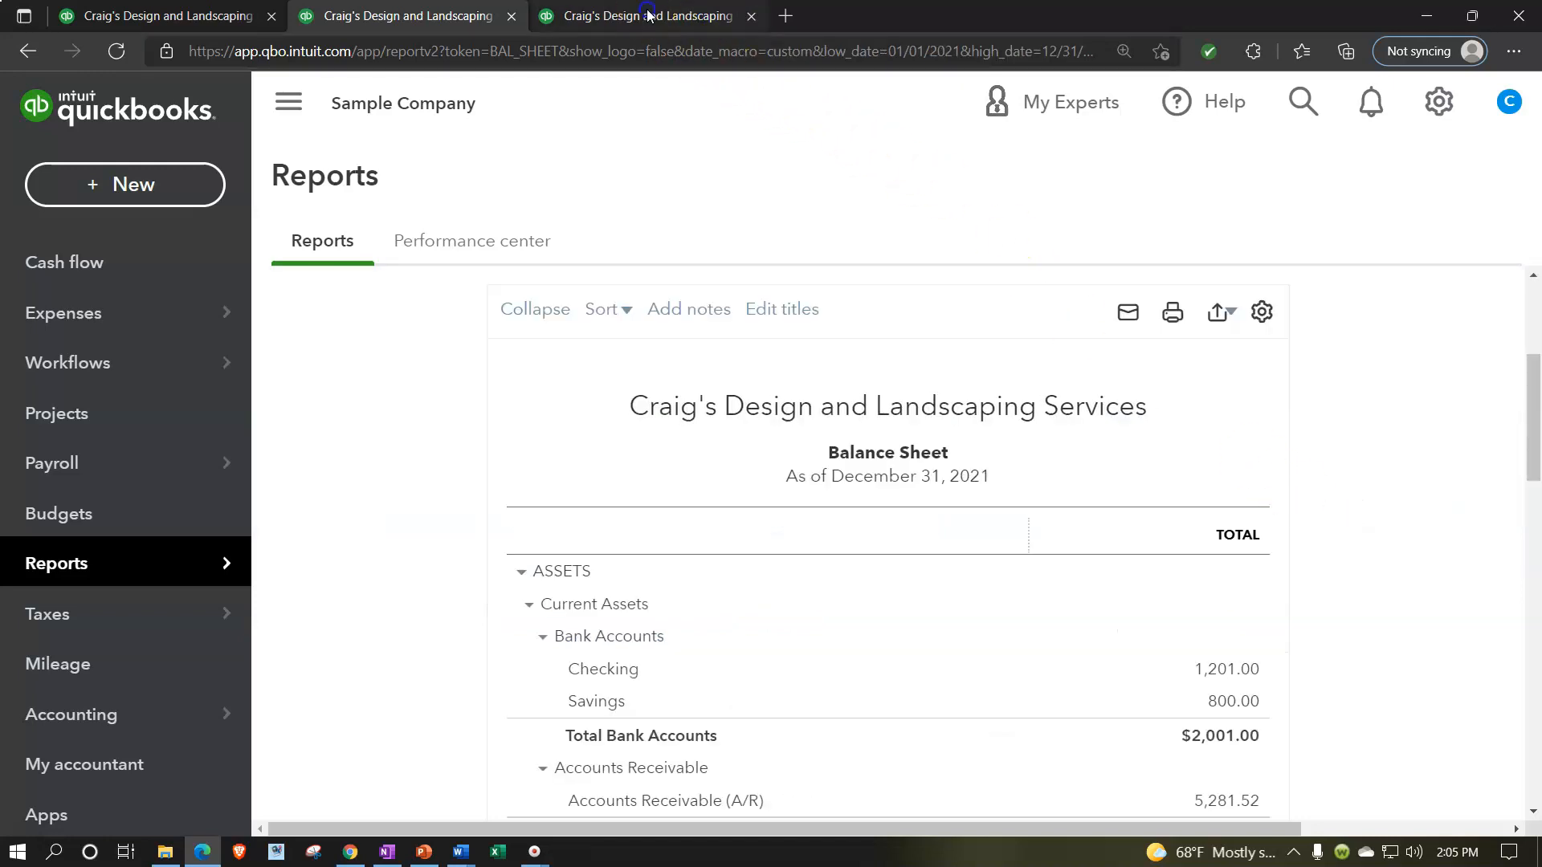
pyautogui.scroll(-2, 131, 538)
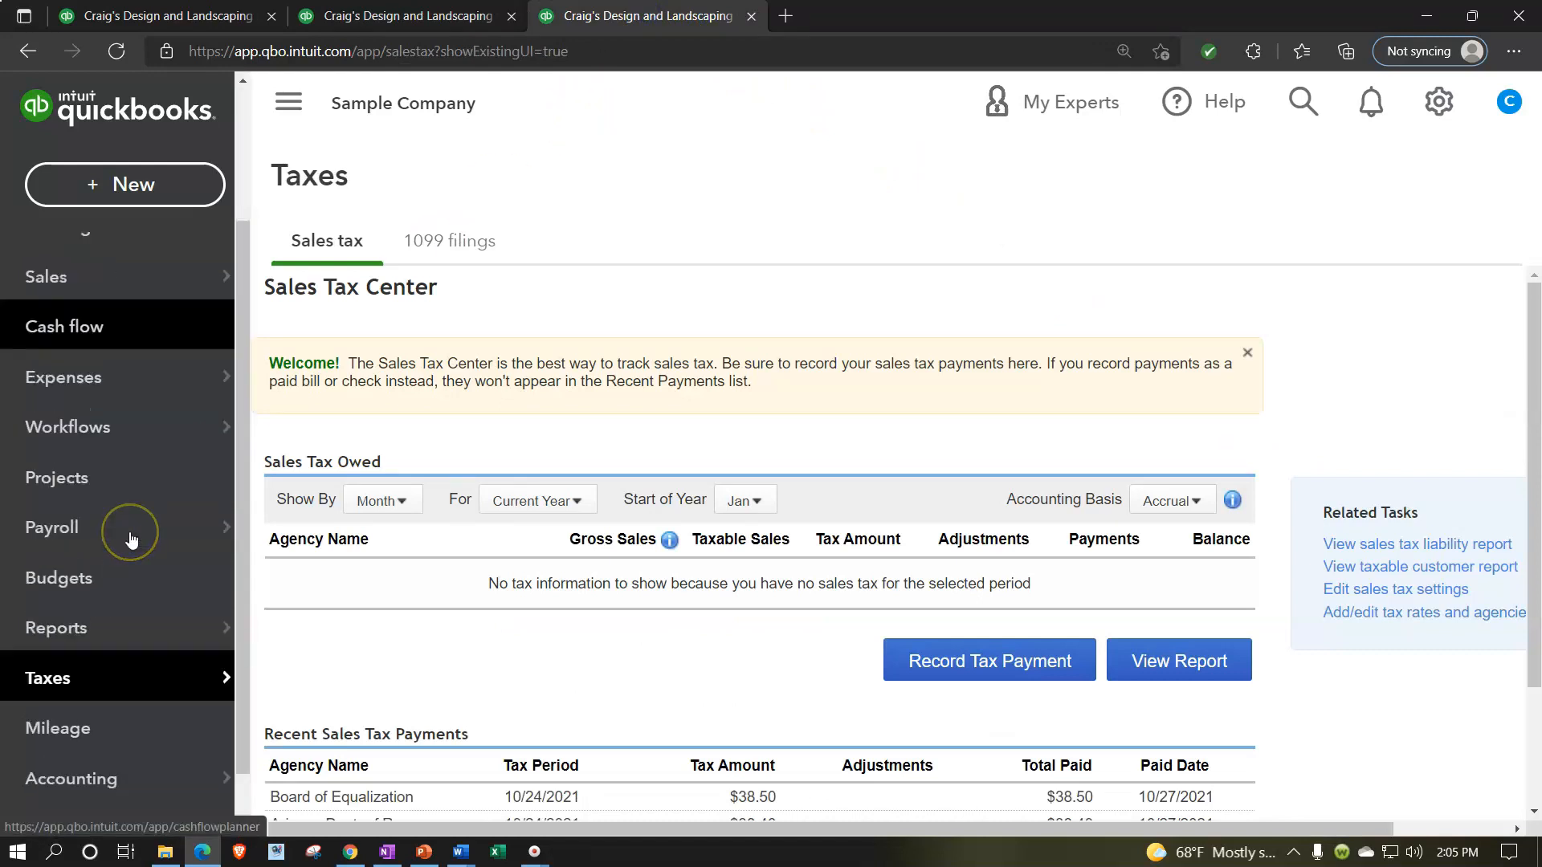
pyautogui.scroll(-1, 131, 538)
pyautogui.click(97, 572)
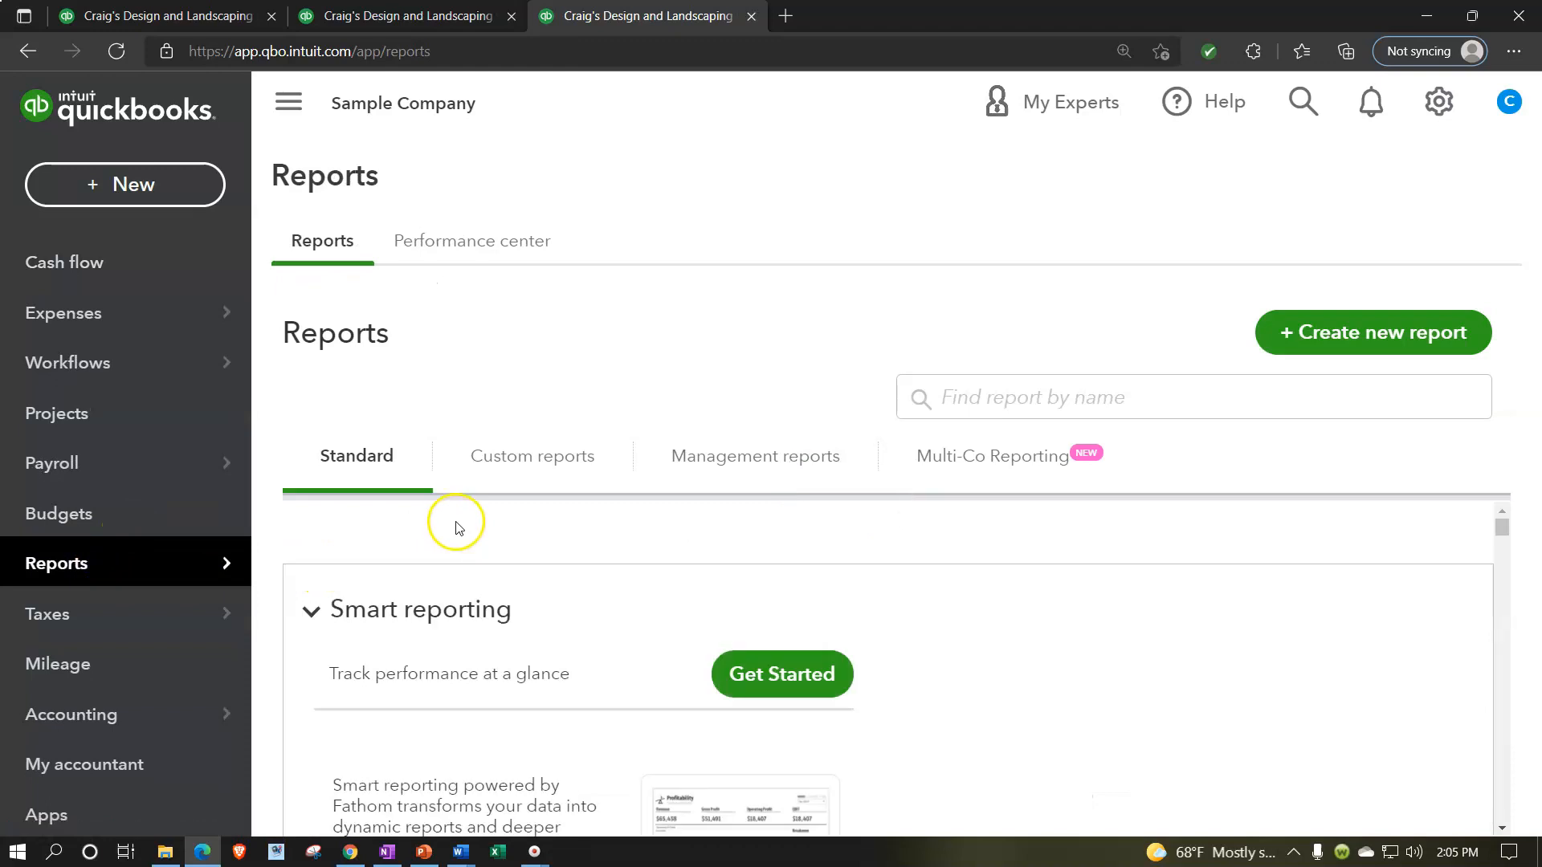
pyautogui.scroll(-5, 451, 523)
pyautogui.scroll(-5, 492, 593)
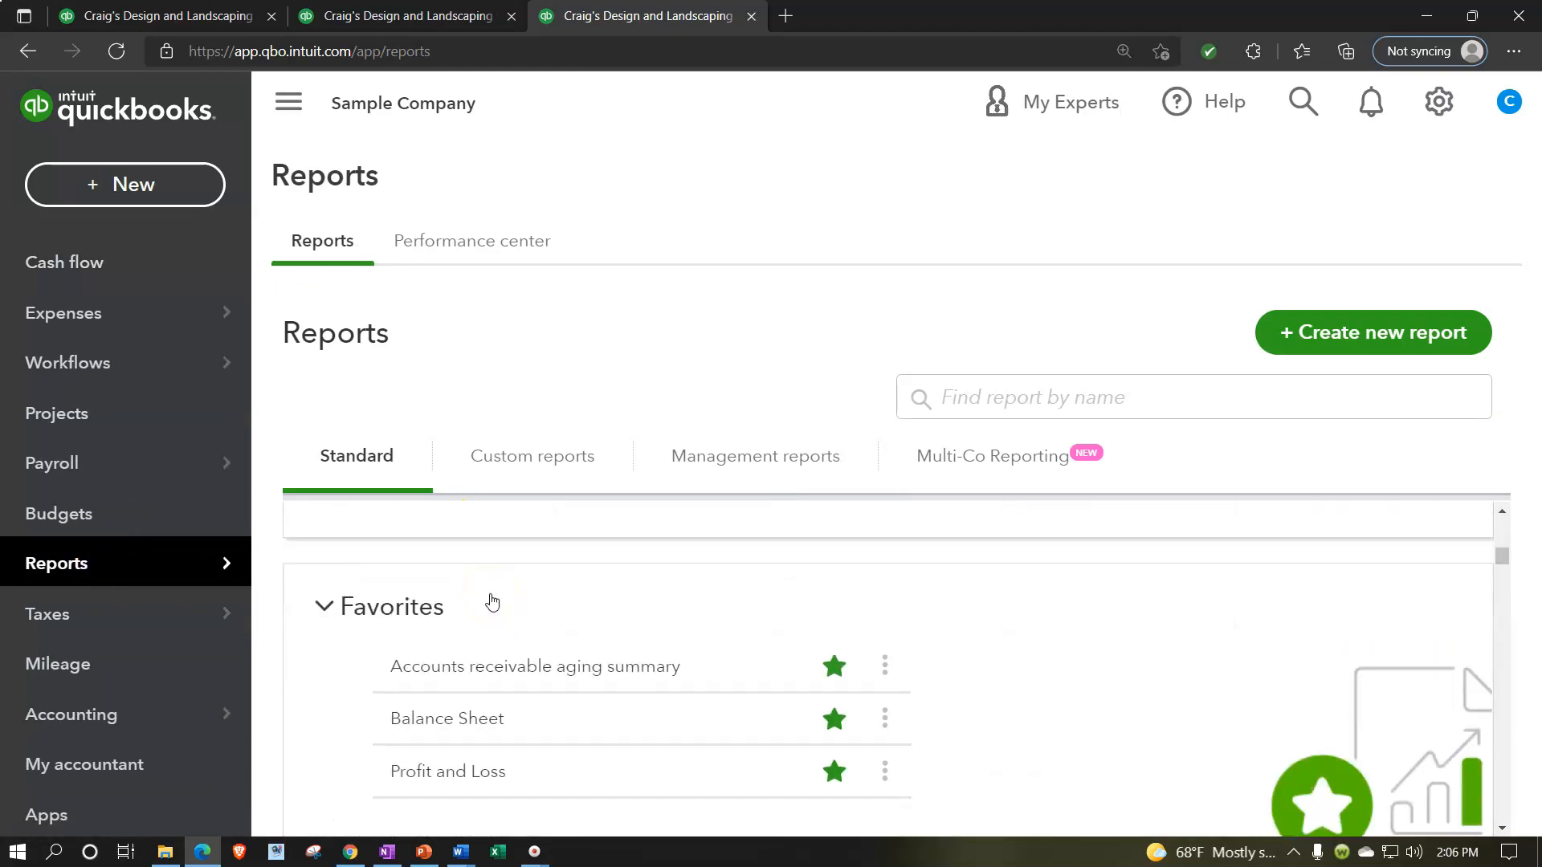
pyautogui.click(462, 718)
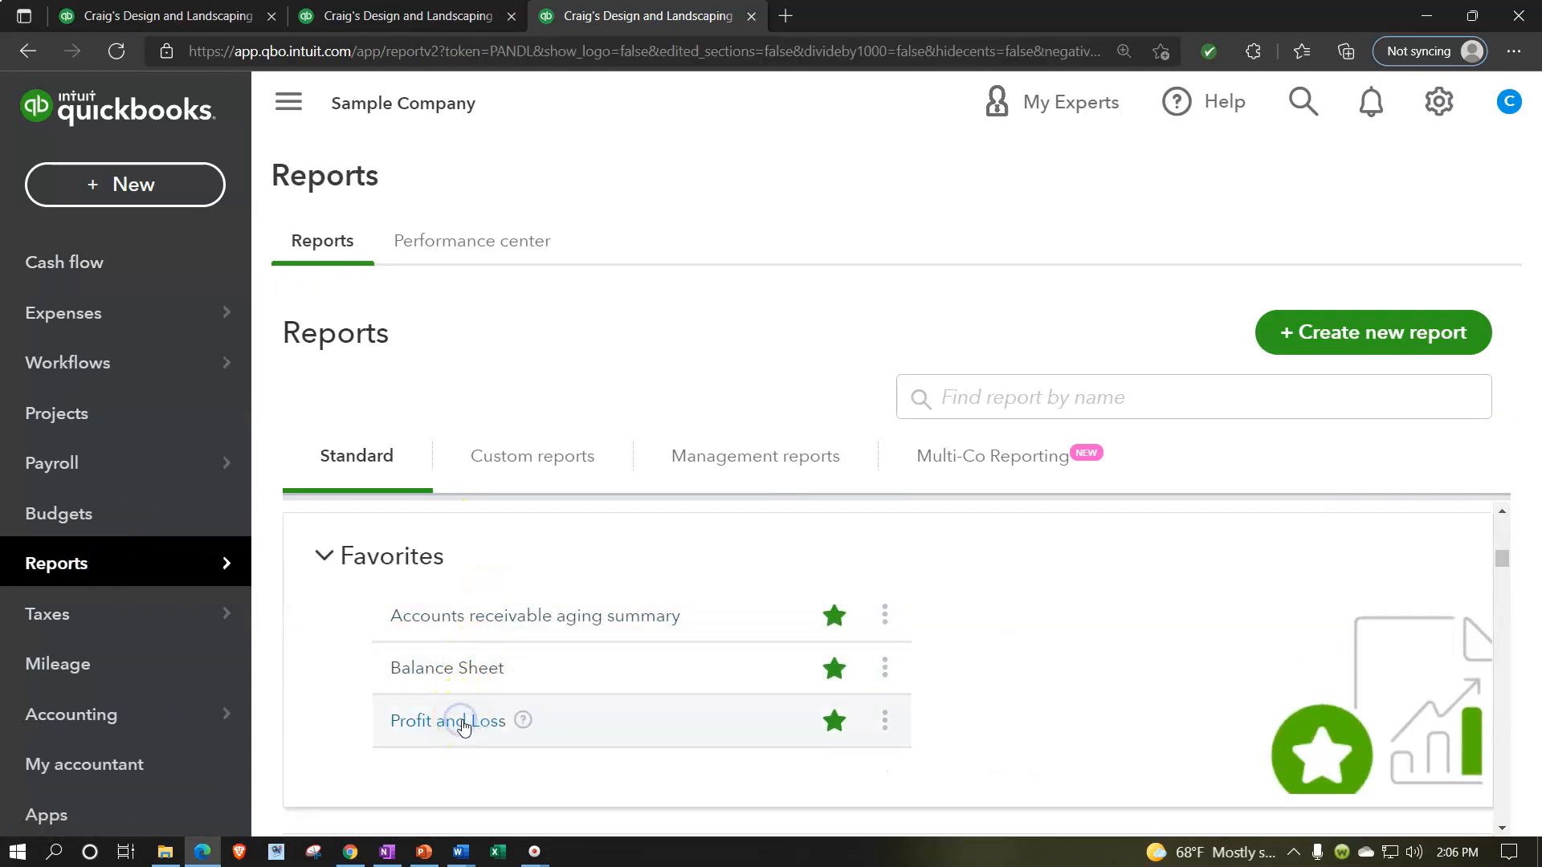
# Set the Profit and Loss period to 01/01/2021 through 12/31/2021 and run the report.
pyautogui.scroll(4, 504, 607)
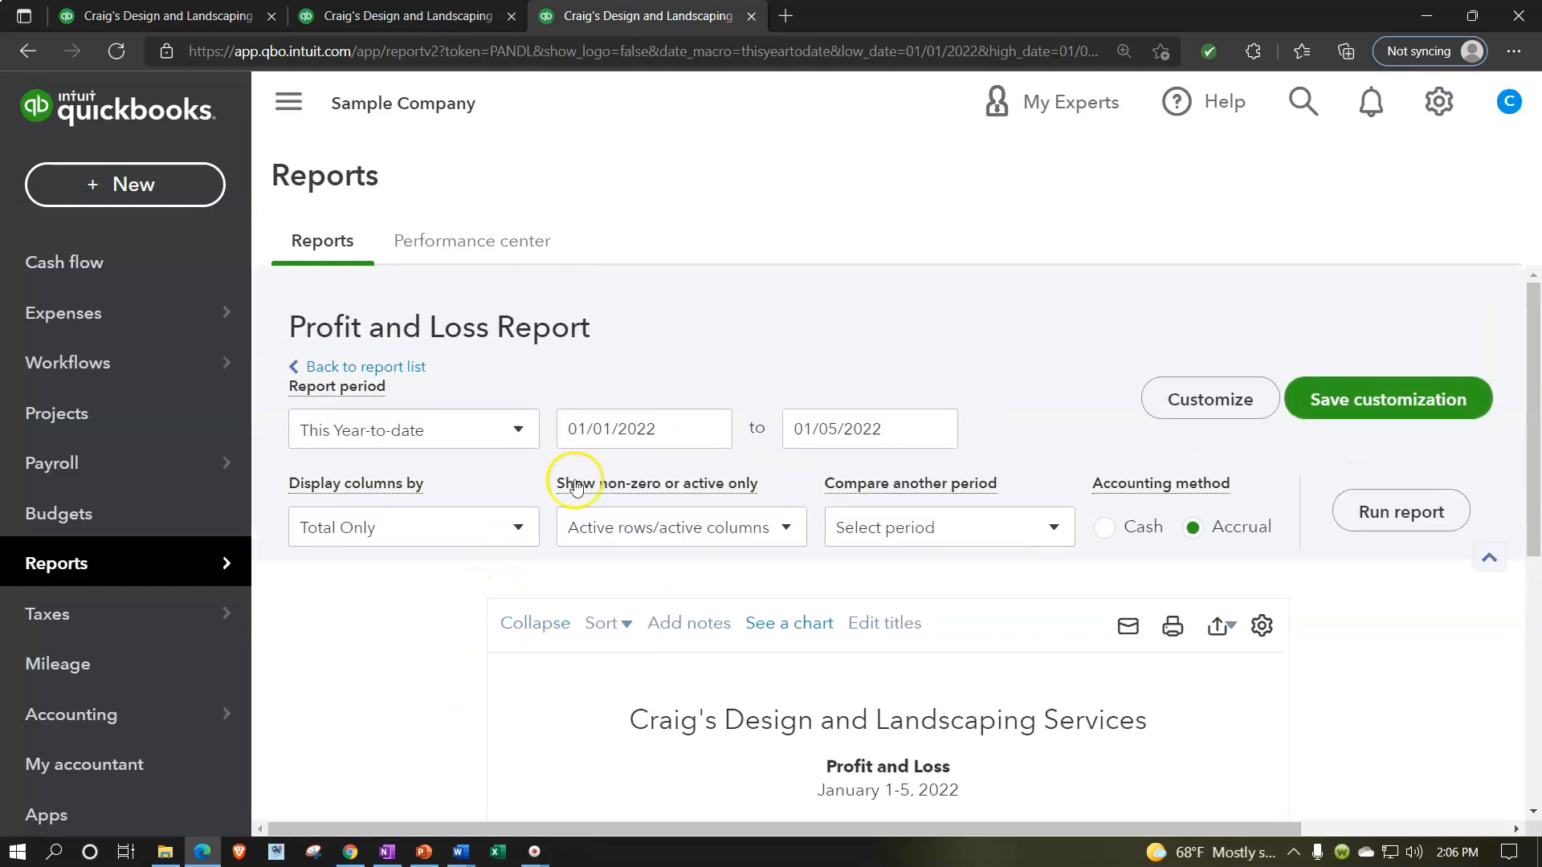
pyautogui.moveTo(662, 425); pyautogui.dragTo(505, 404)
pyautogui.write('1/1/21')
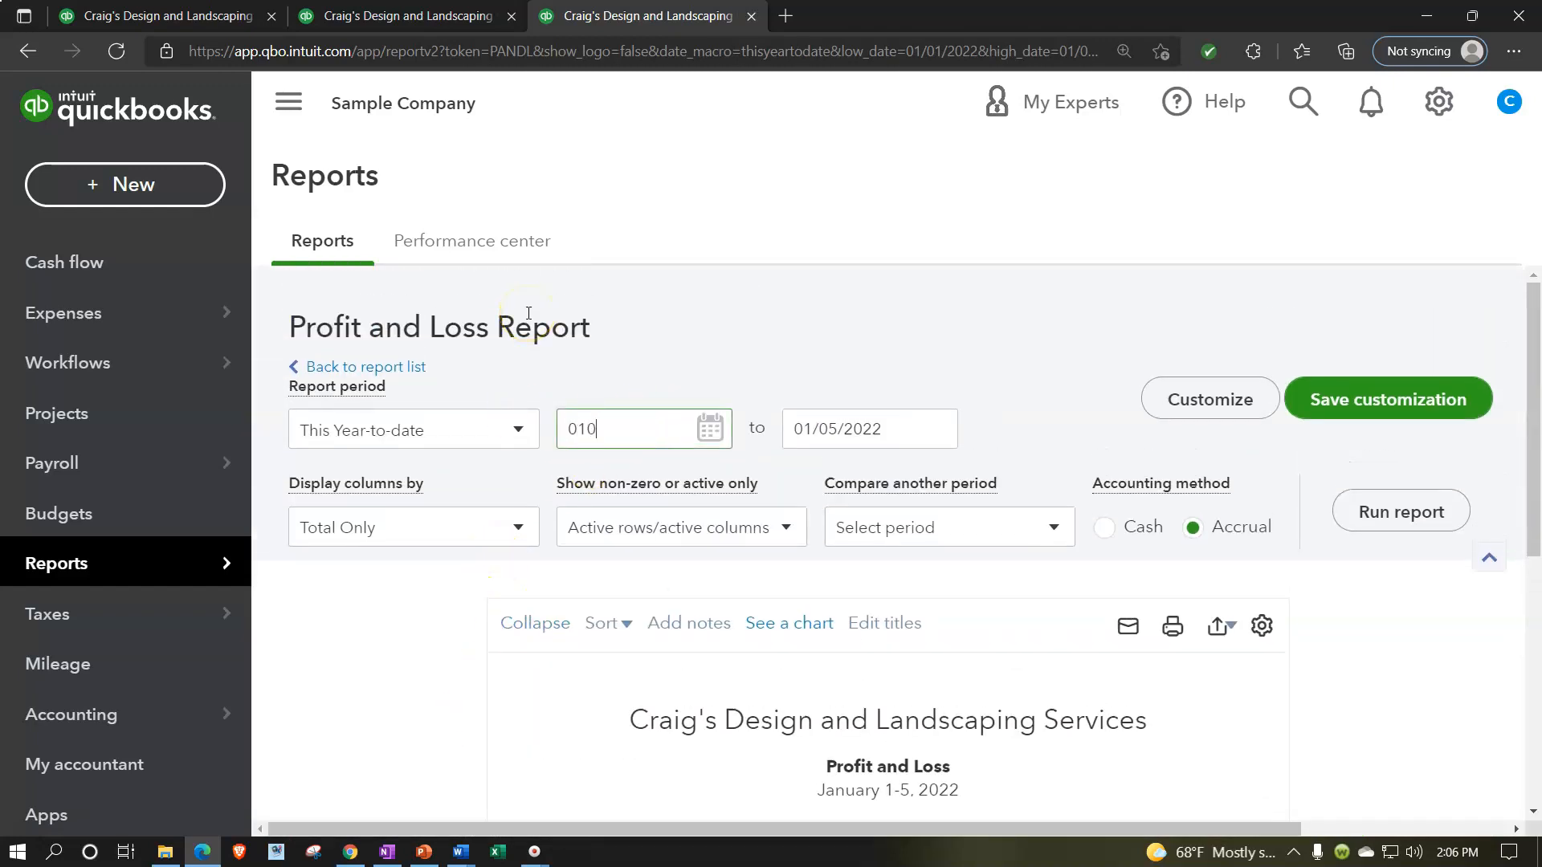
pyautogui.press('Tab')
pyautogui.write('12/31/2021')
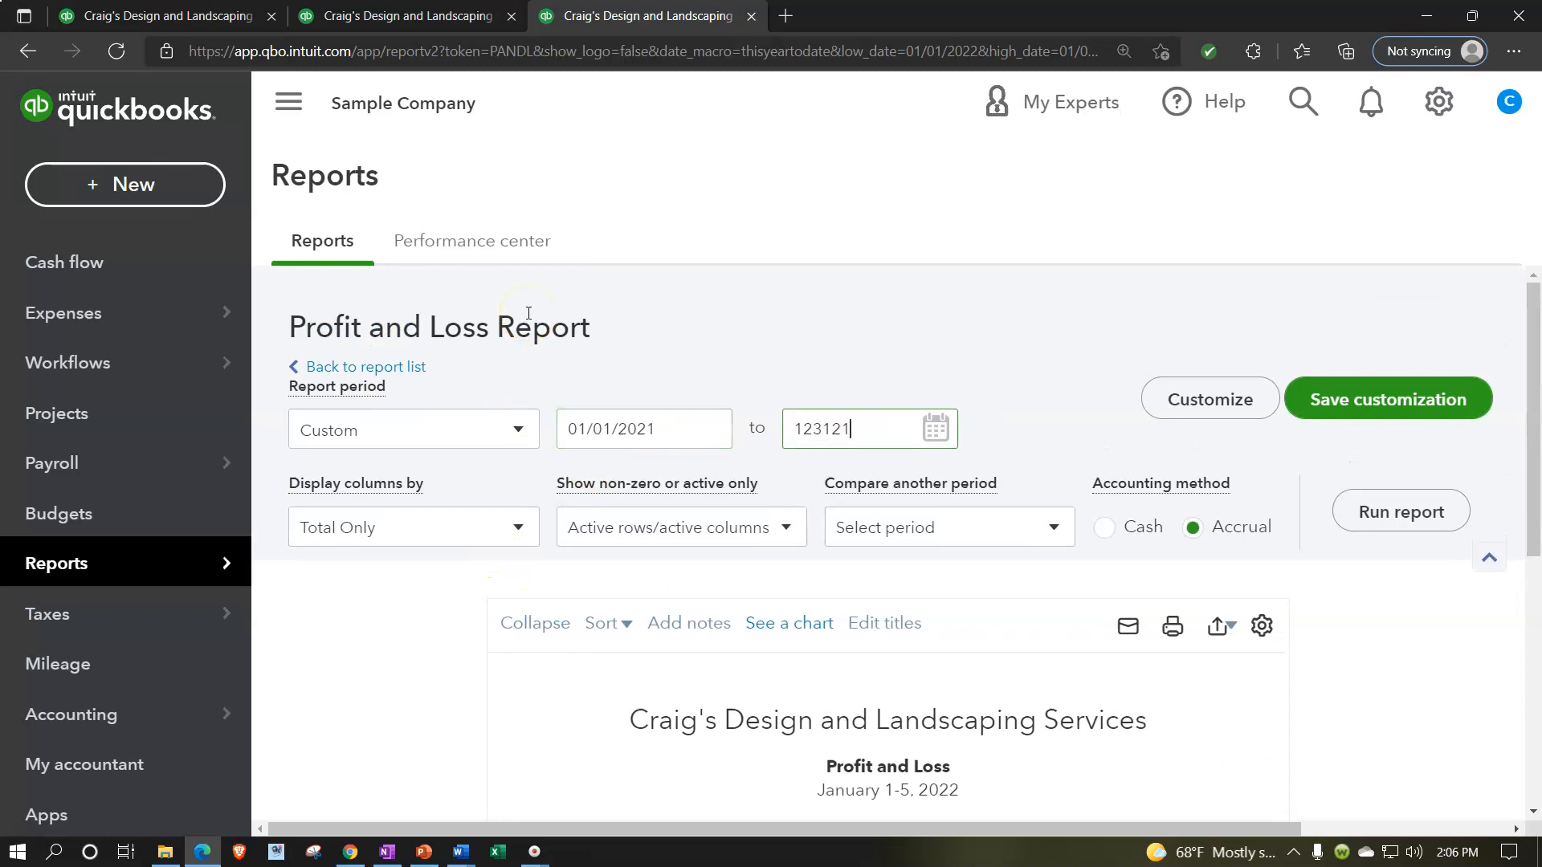
pyautogui.press('Tab')
pyautogui.click(1398, 518)
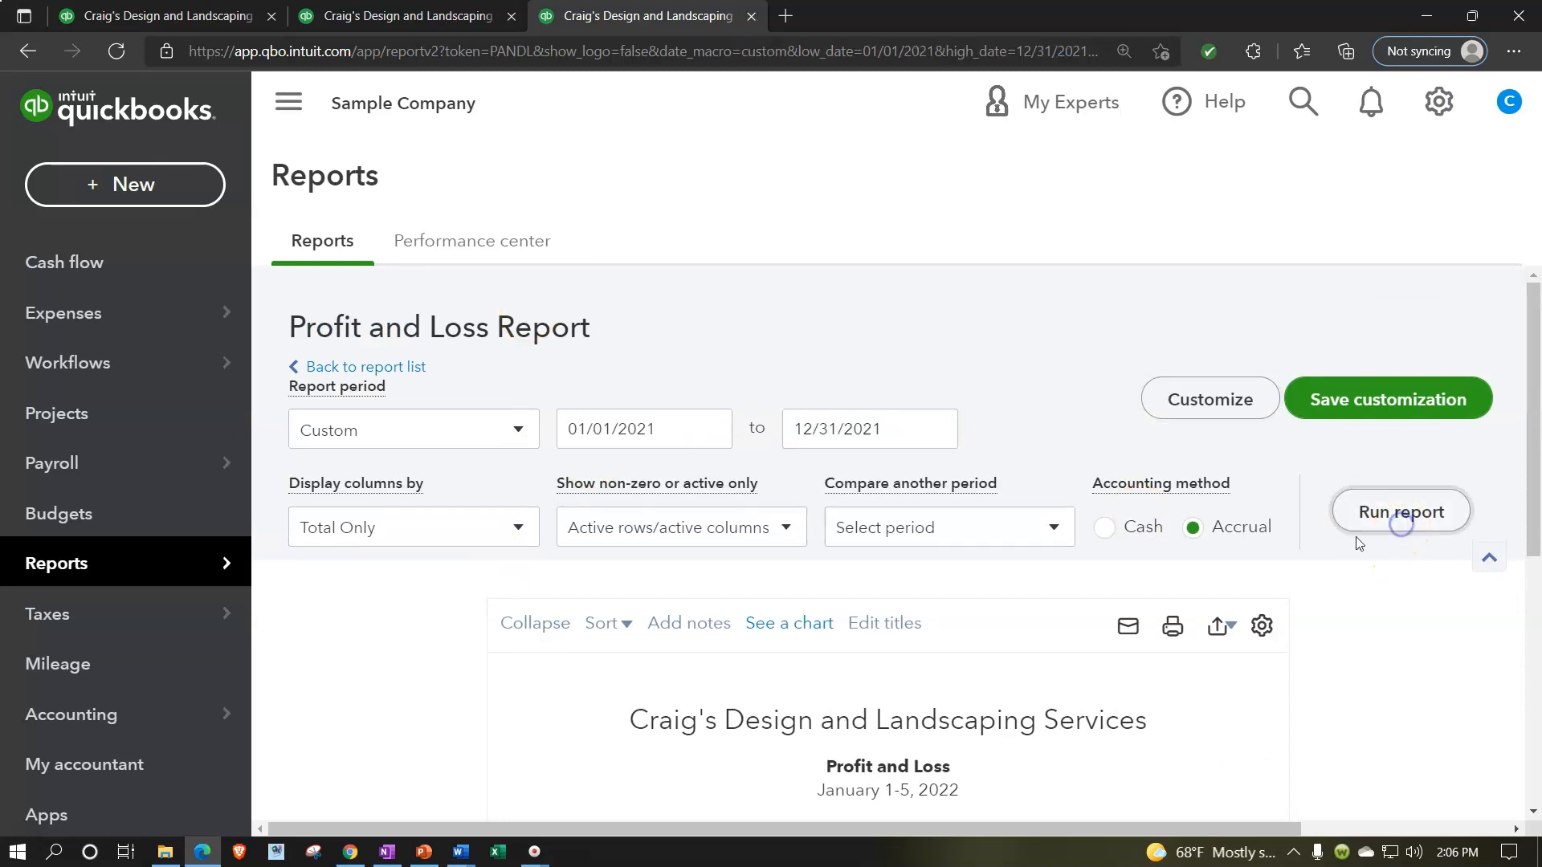
# Hide the navigation pane and drill down into the Design income amount to list its transactions.
pyautogui.click(289, 100)
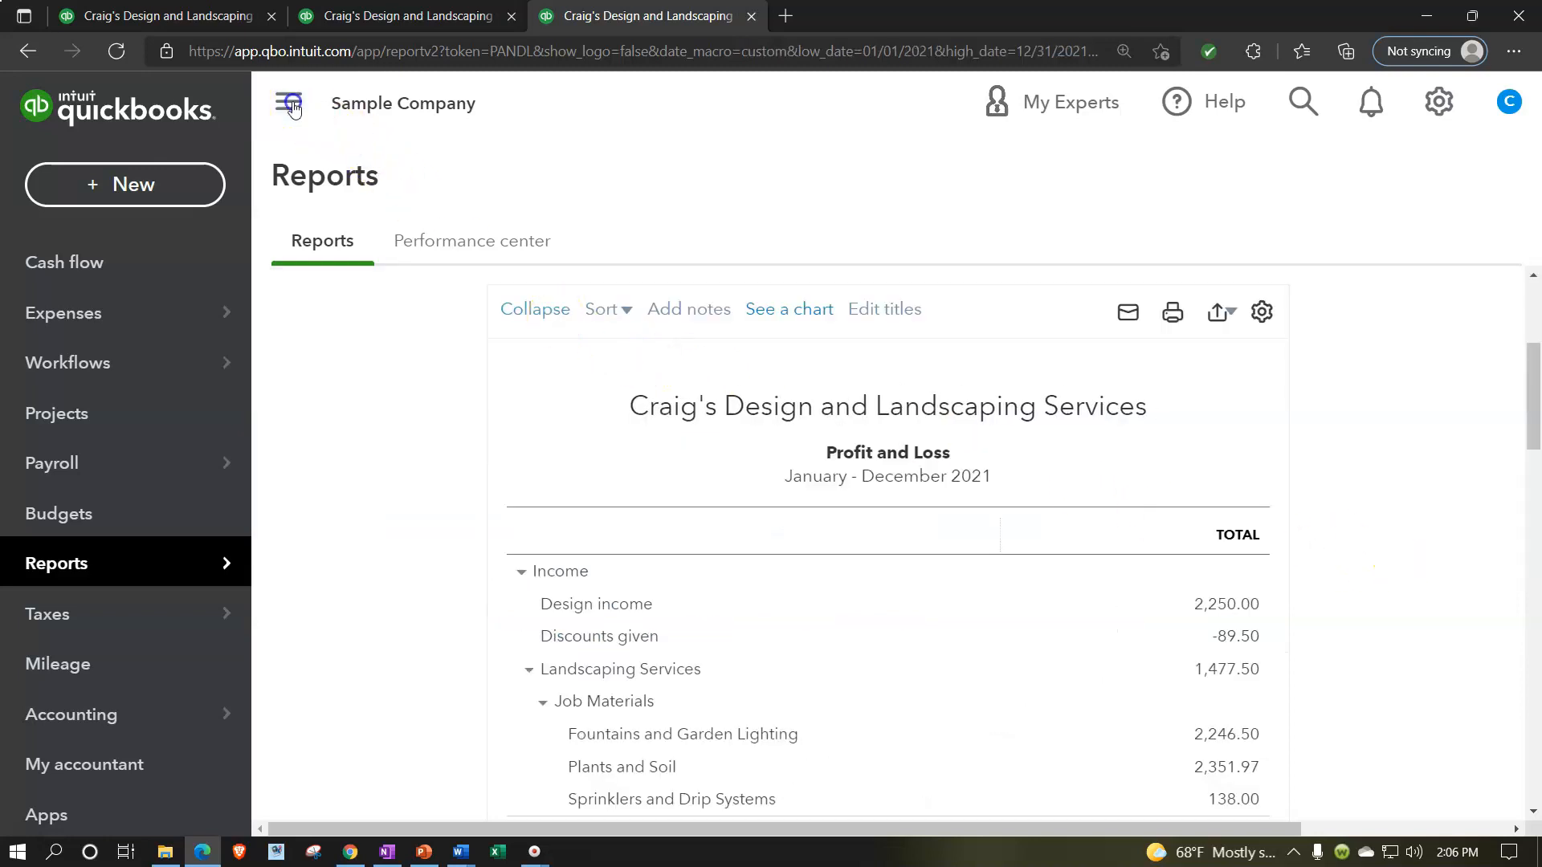
pyautogui.scroll(-1, 305, 578)
pyautogui.keyDown('ctrl'); pyautogui.scroll(4, 292, 596); pyautogui.keyUp('ctrl')
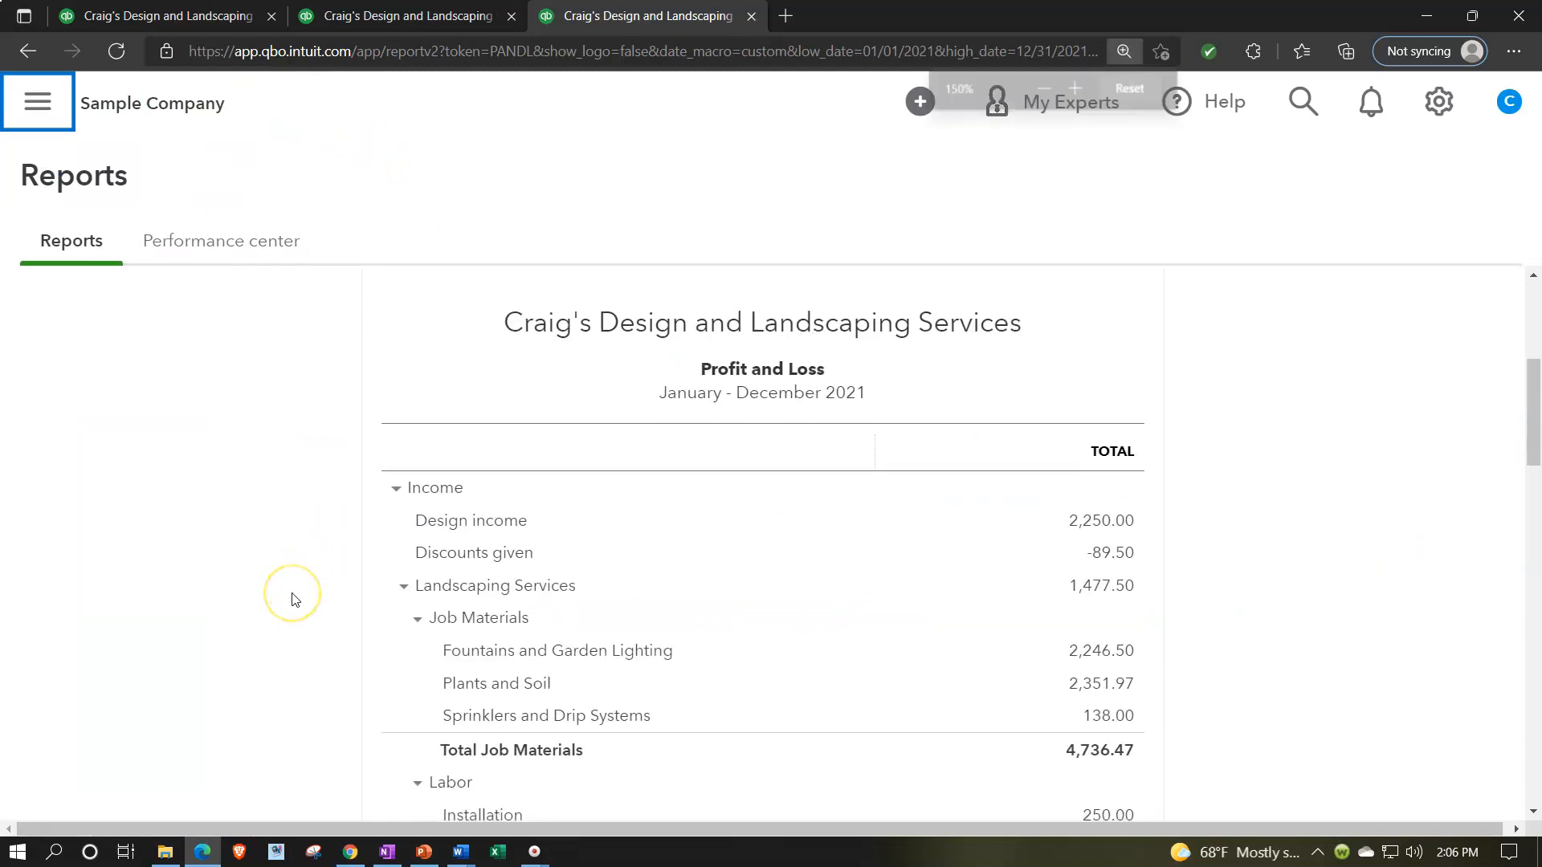
pyautogui.scroll(-1, 251, 599)
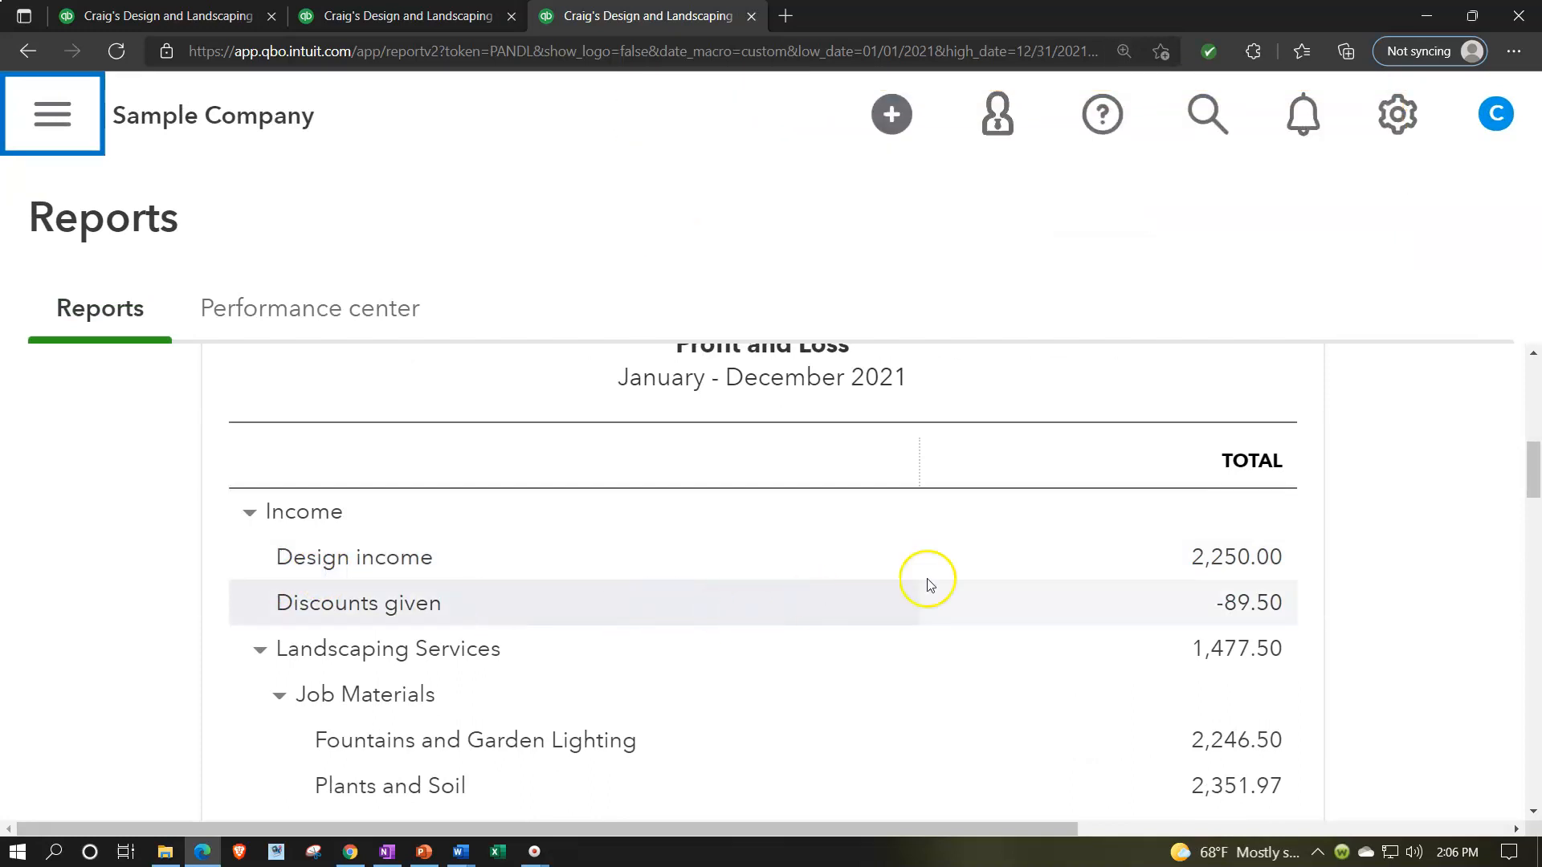
pyautogui.click(1216, 557)
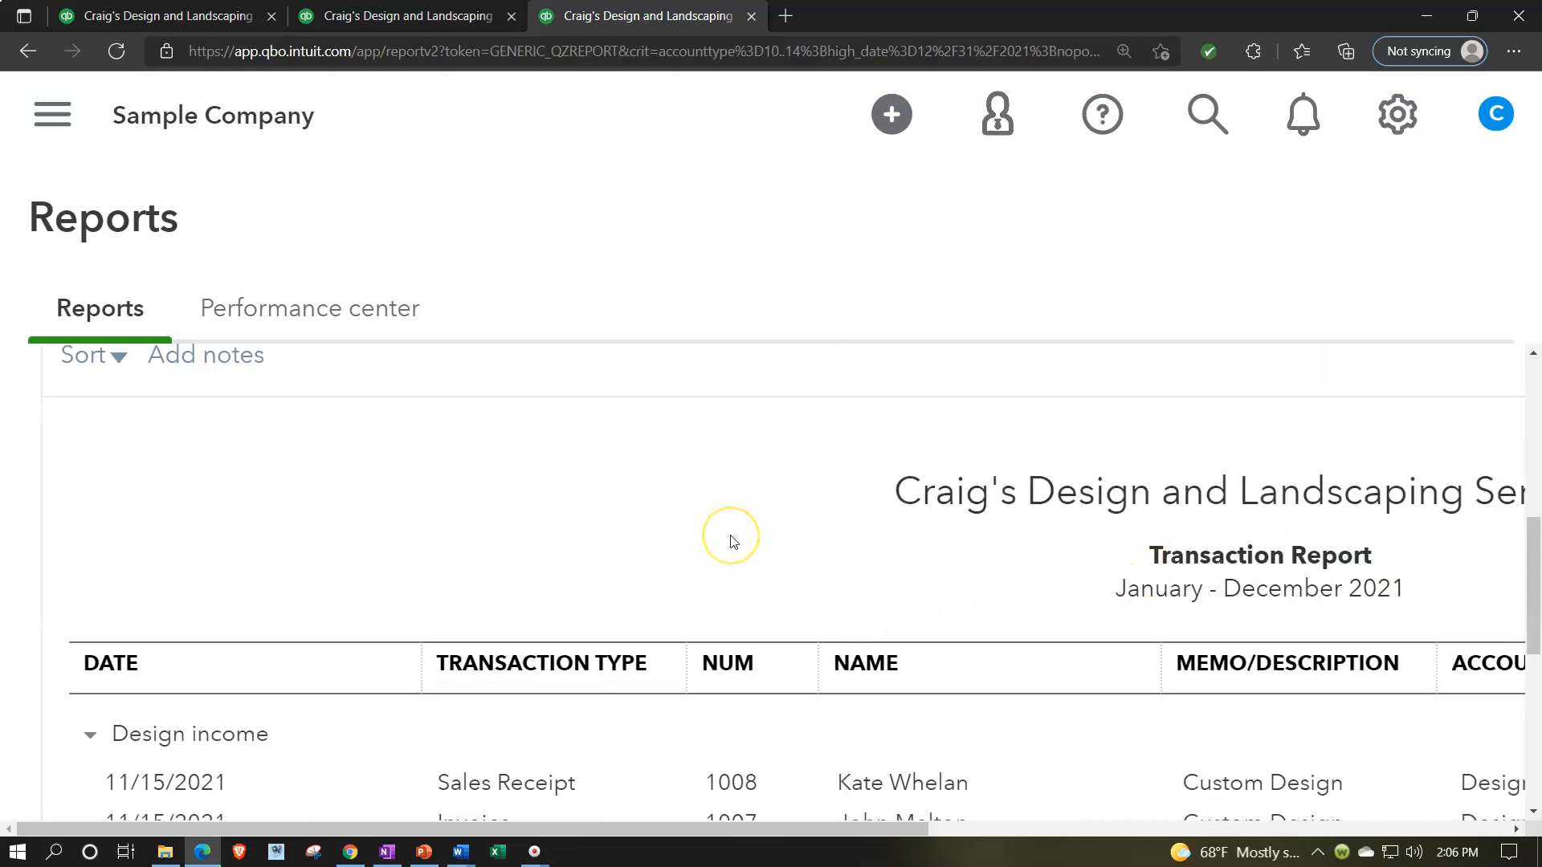
pyautogui.hotkey('ctrl', '-')
pyautogui.hotkey('ctrl', '-')
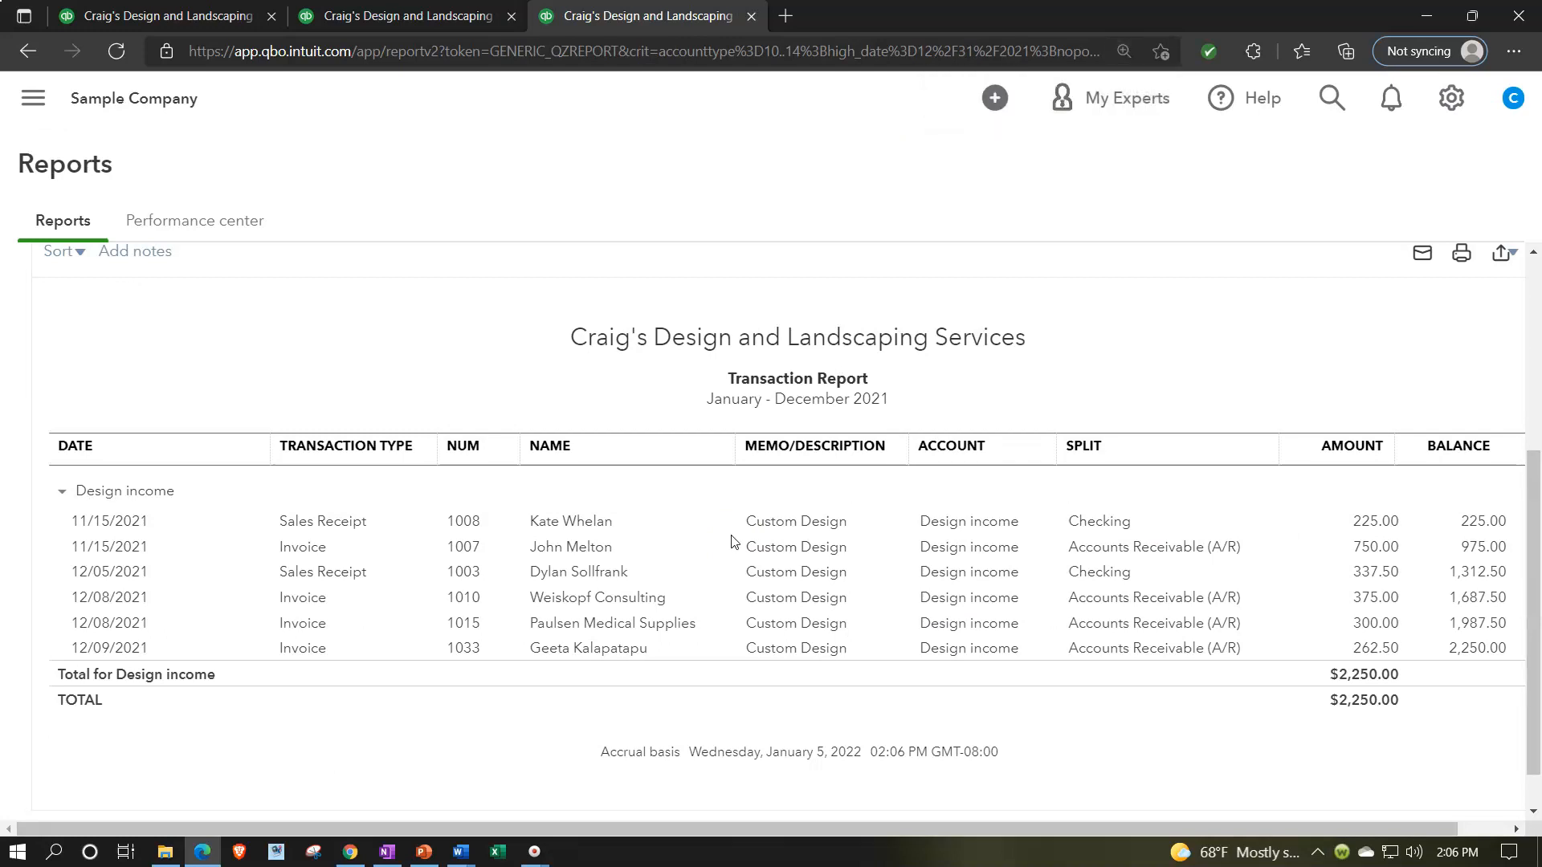
# Open the 11/15/2021 sales receipt, review its line items and sales tax fields, and close it.
pyautogui.click(337, 523)
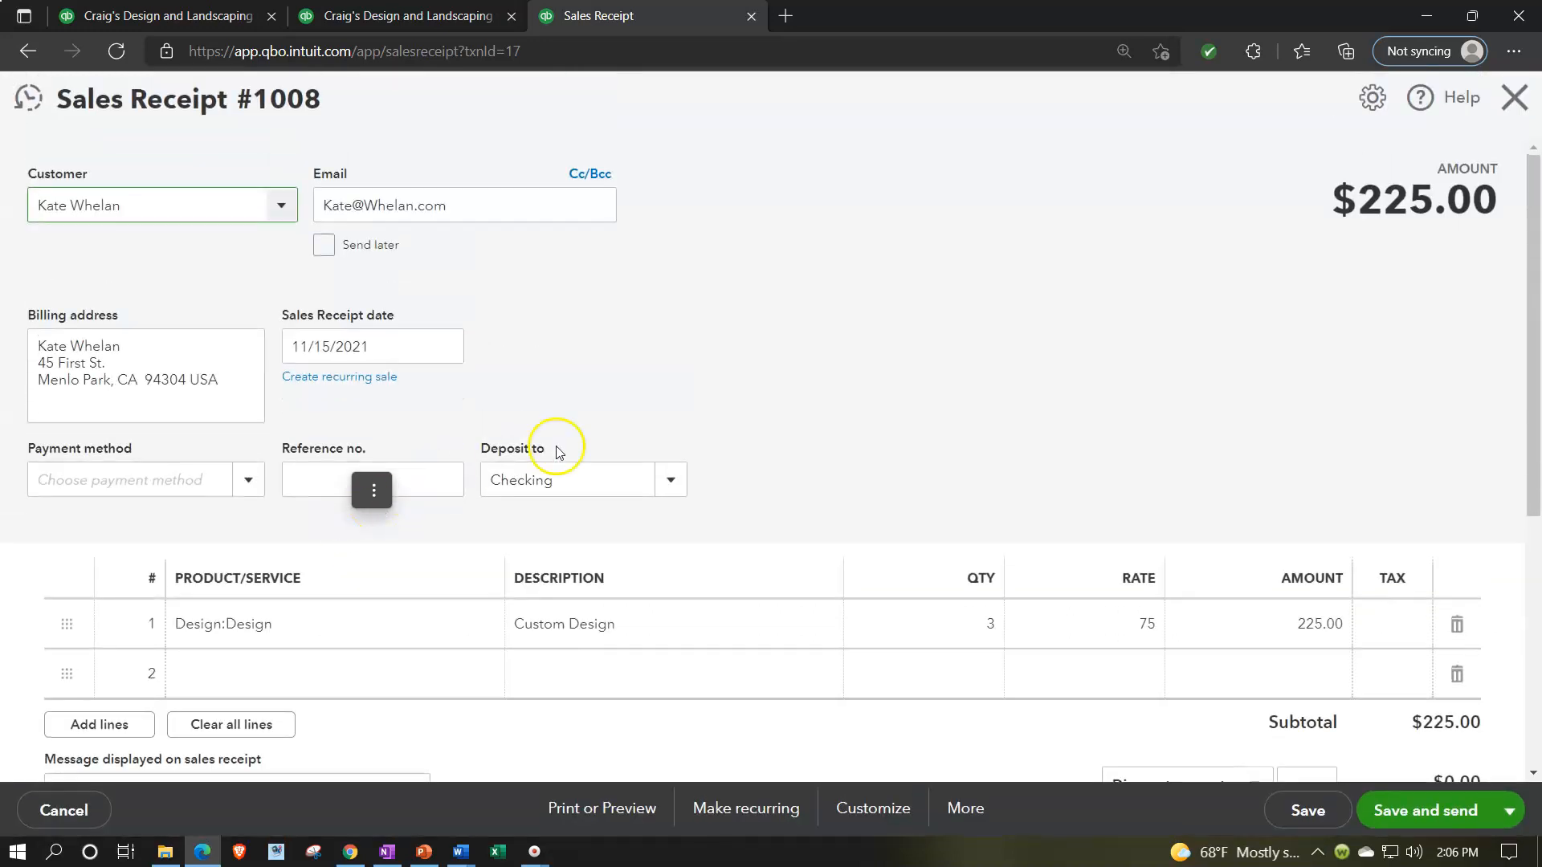
pyautogui.scroll(-3, 760, 342)
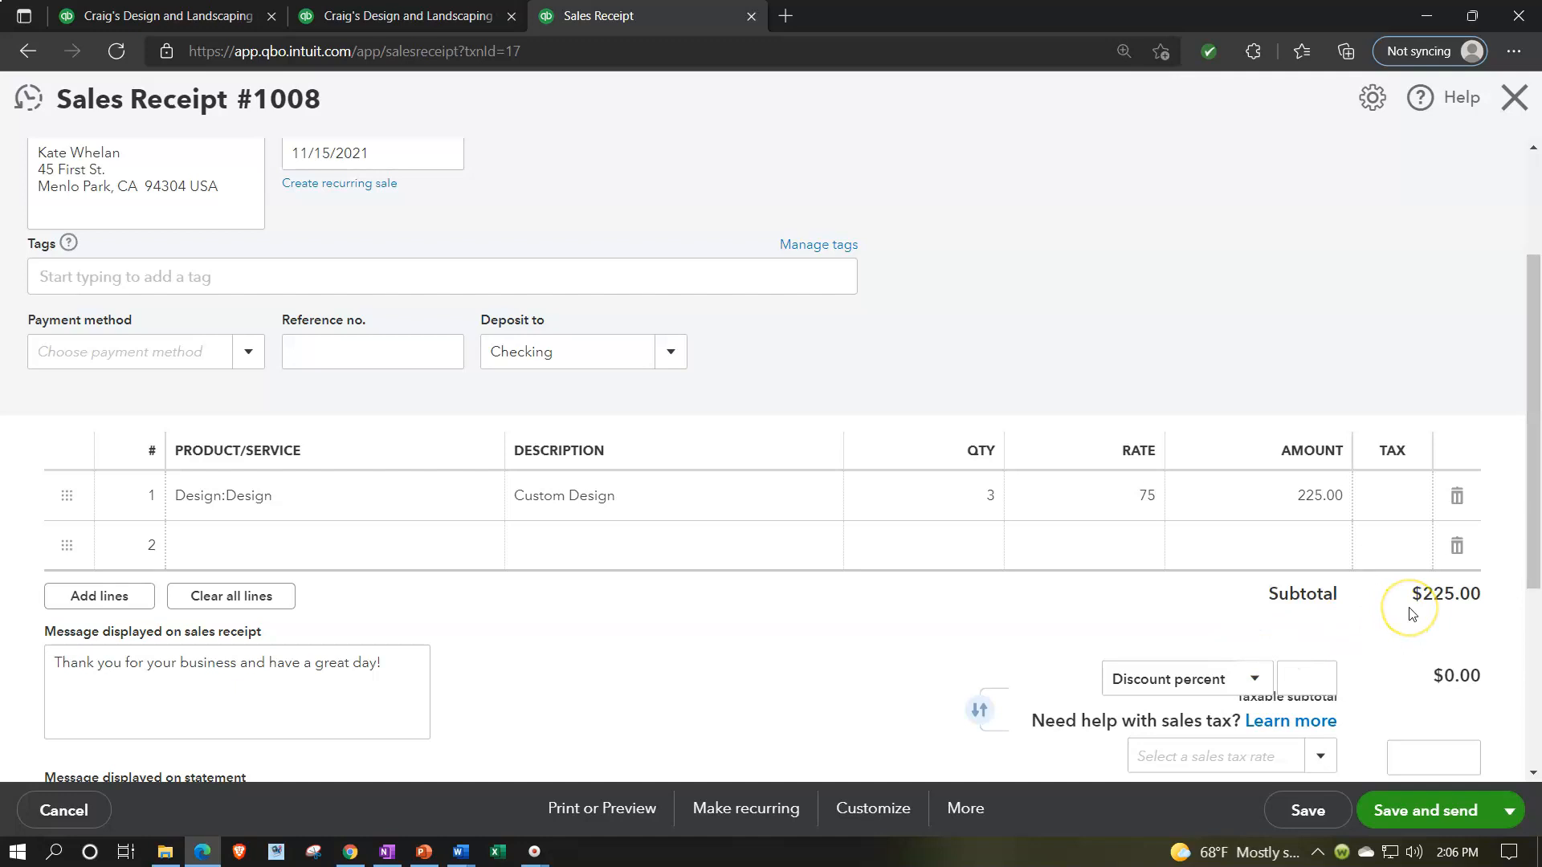
pyautogui.click(1413, 654)
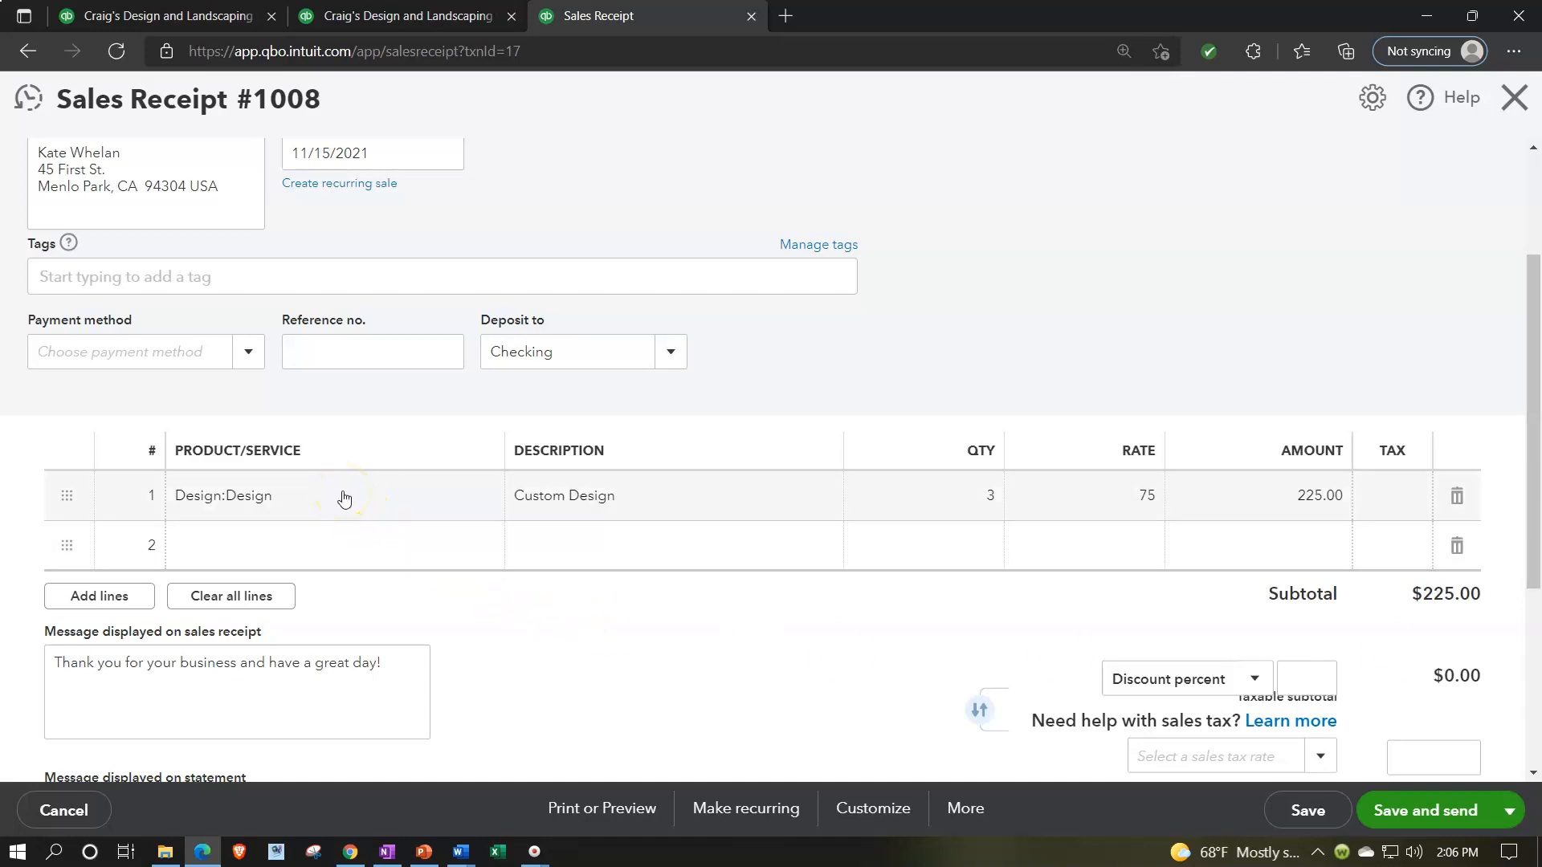
pyautogui.click(1514, 97)
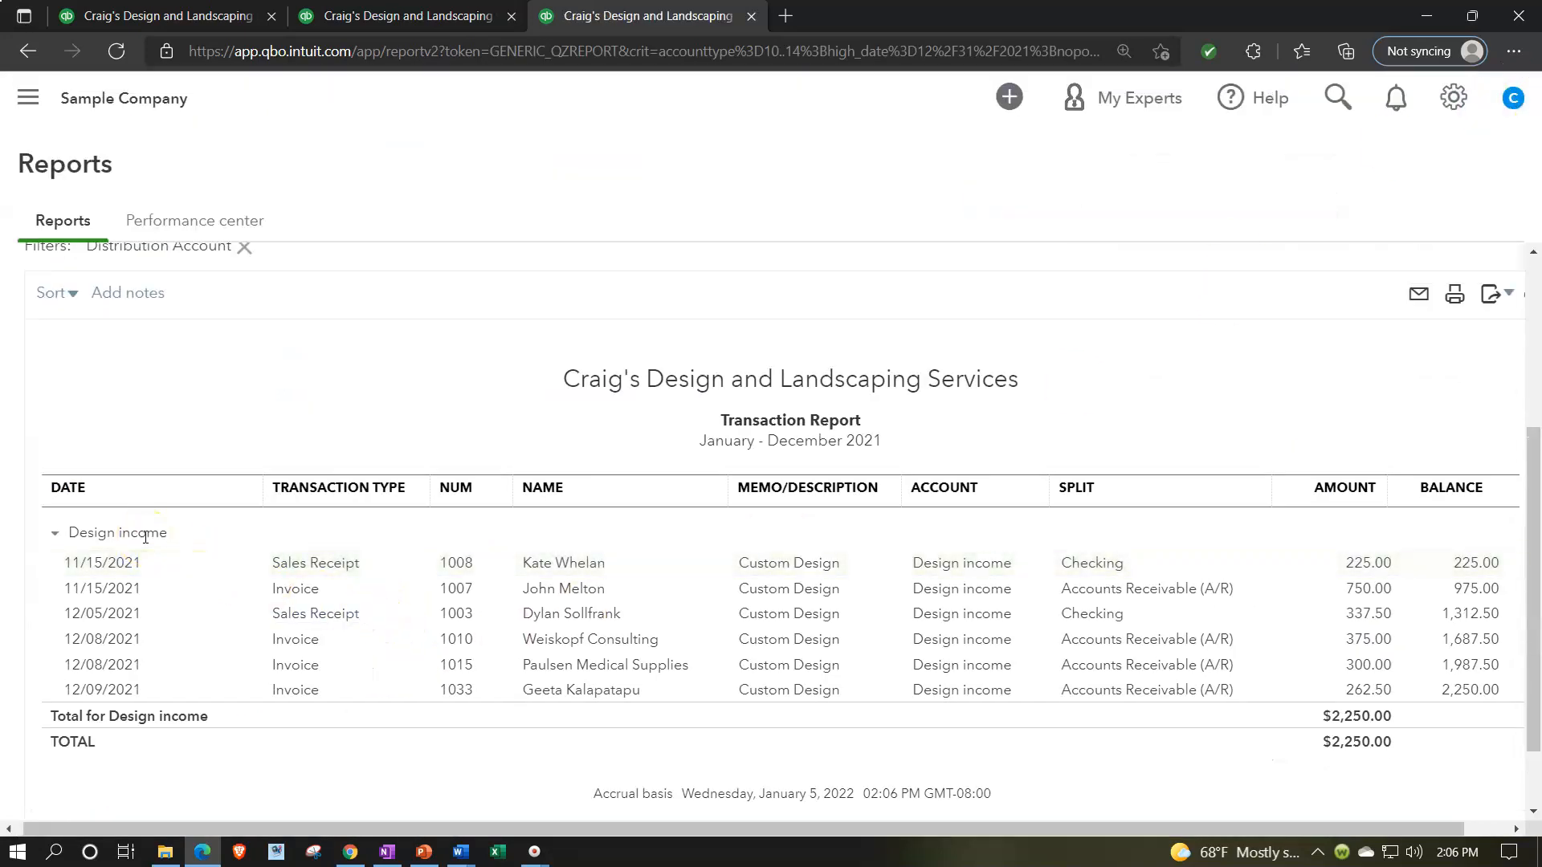
# Return to the Profit and Loss and drill down into the Fountains and Garden Lighting amount.
pyautogui.scroll(4, 145, 536)
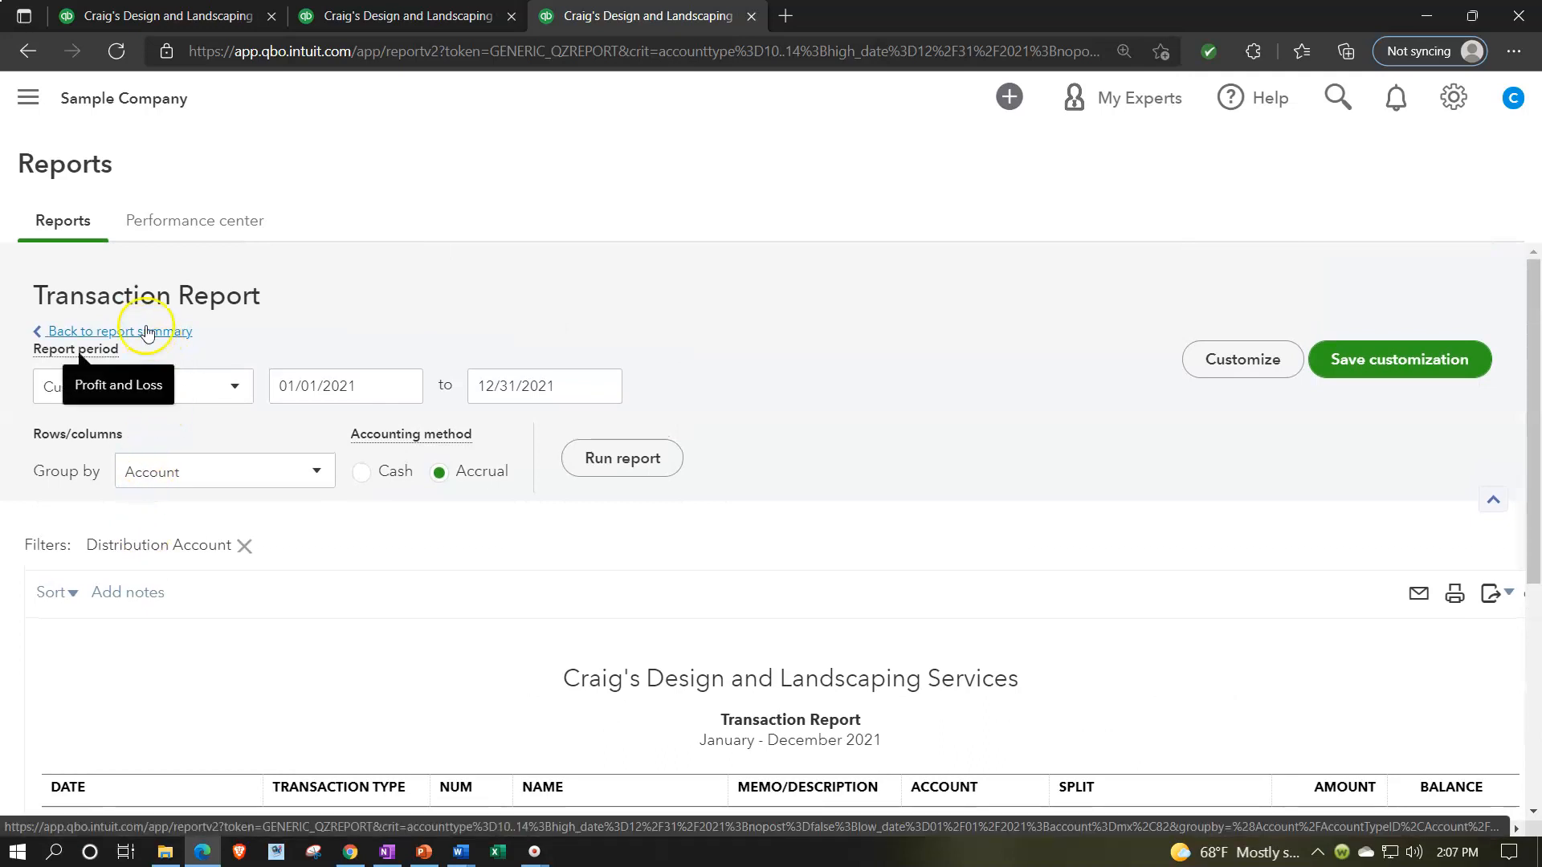
pyautogui.click(113, 331)
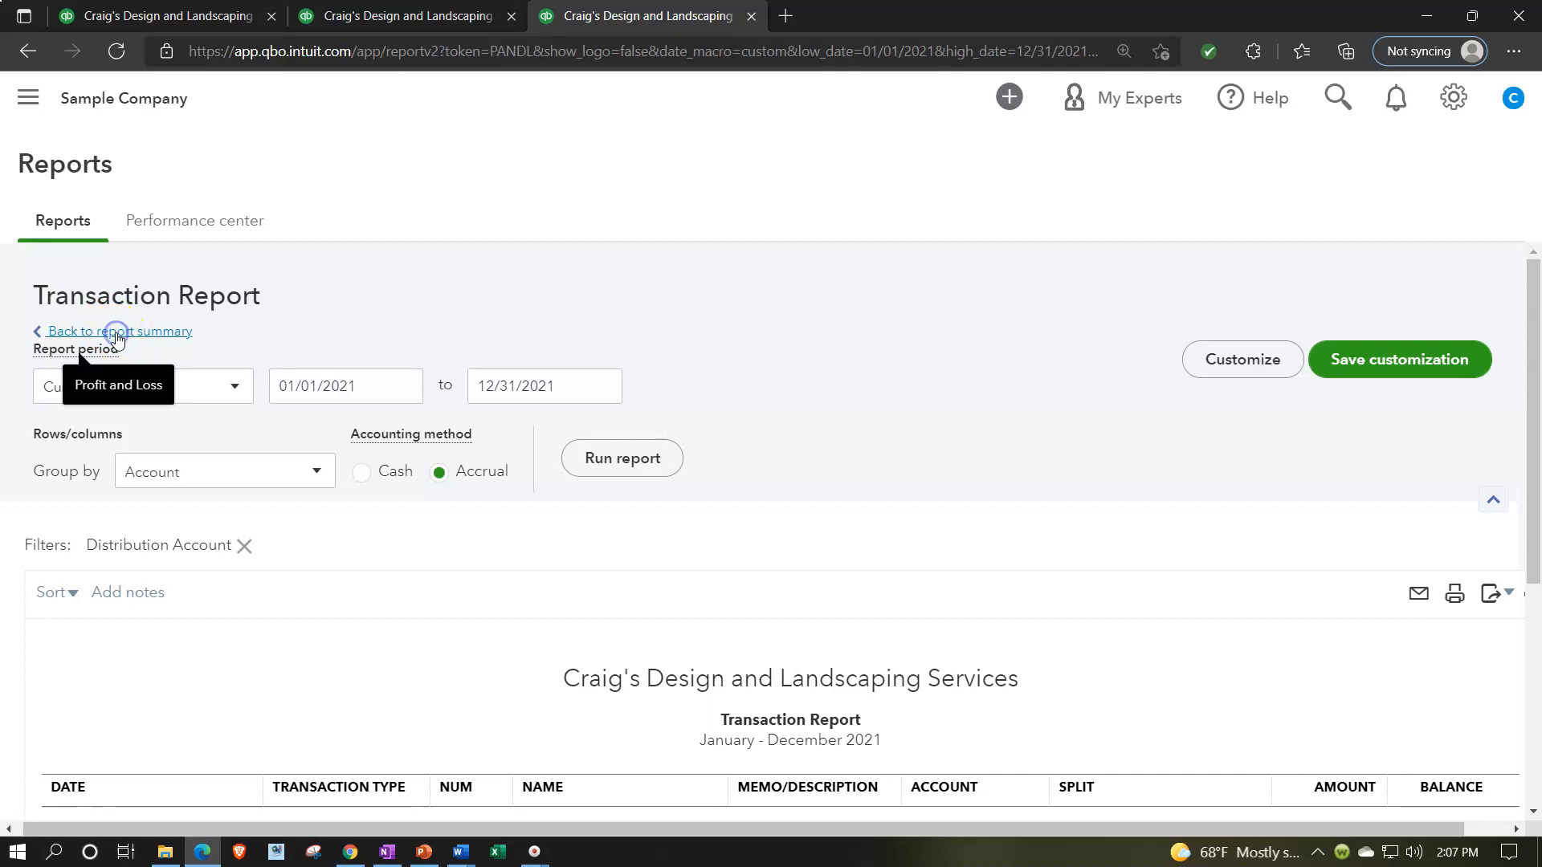
pyautogui.scroll(-5, 522, 544)
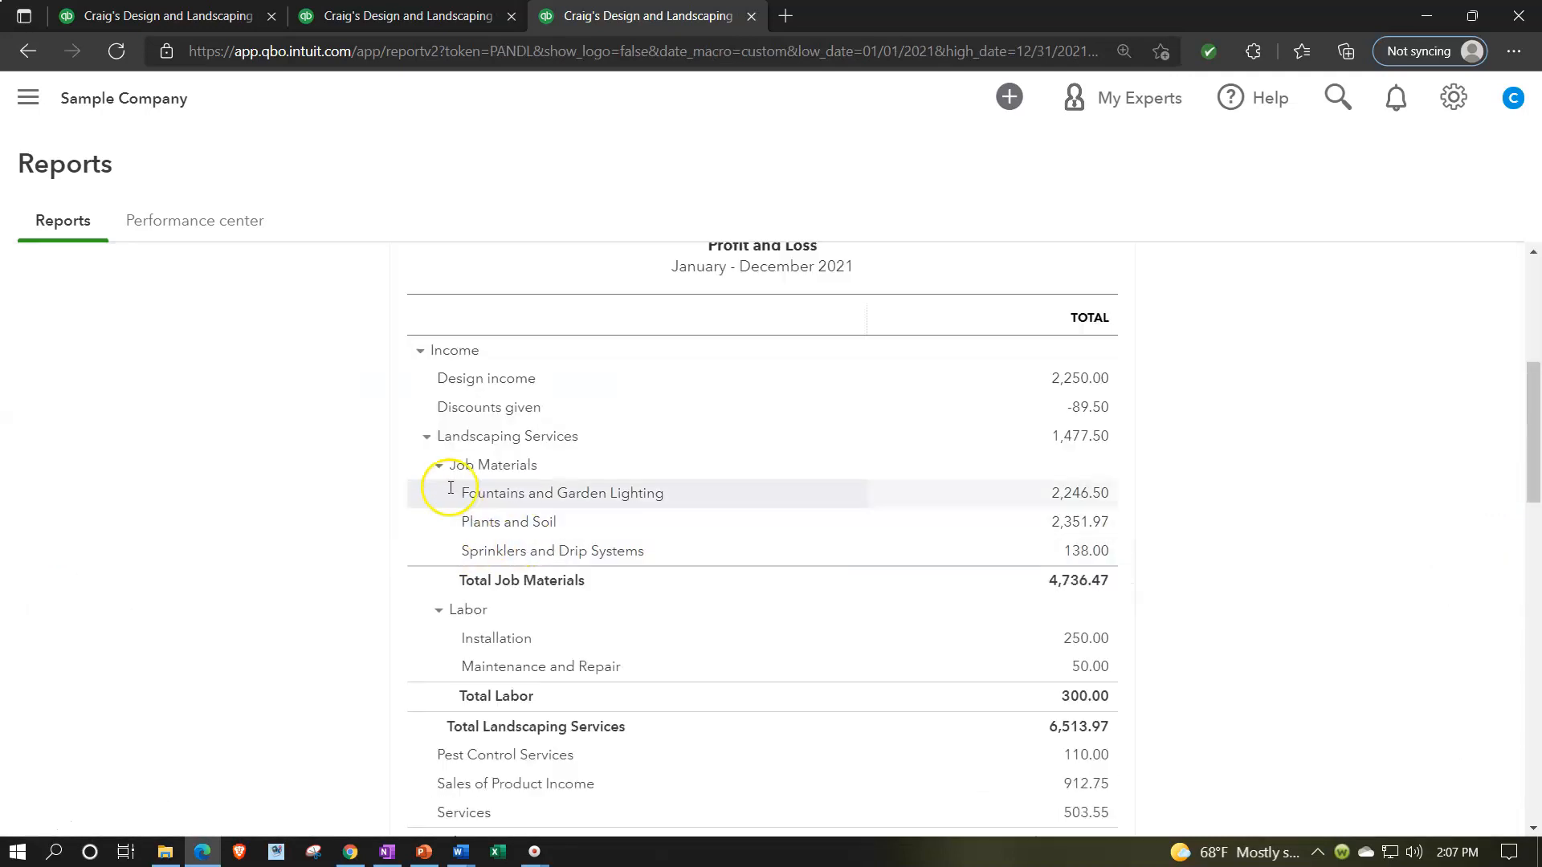
pyautogui.click(1066, 496)
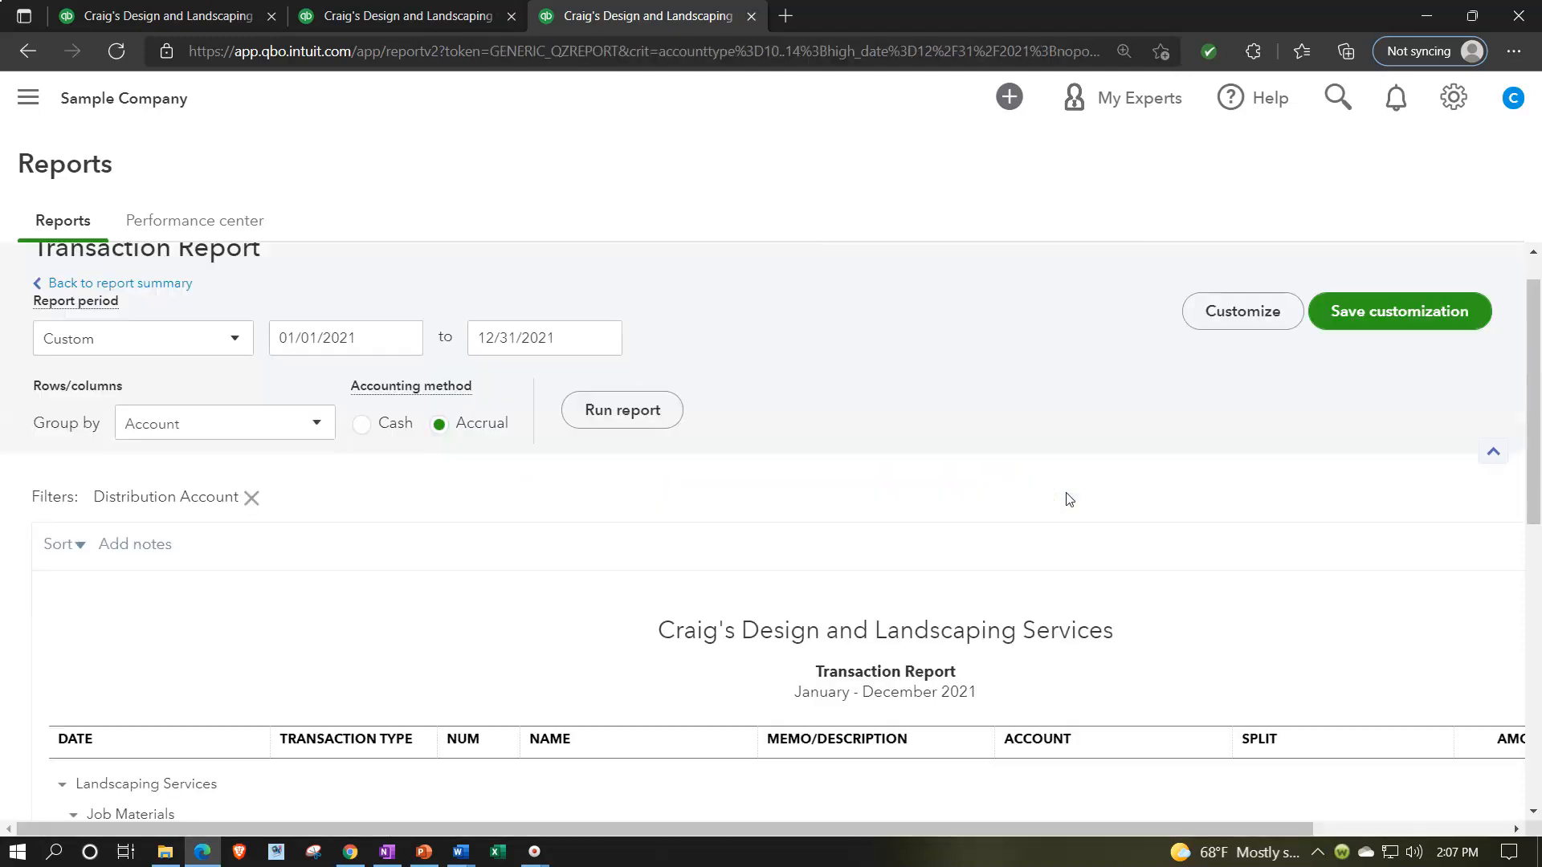
pyautogui.scroll(-1, 1066, 496)
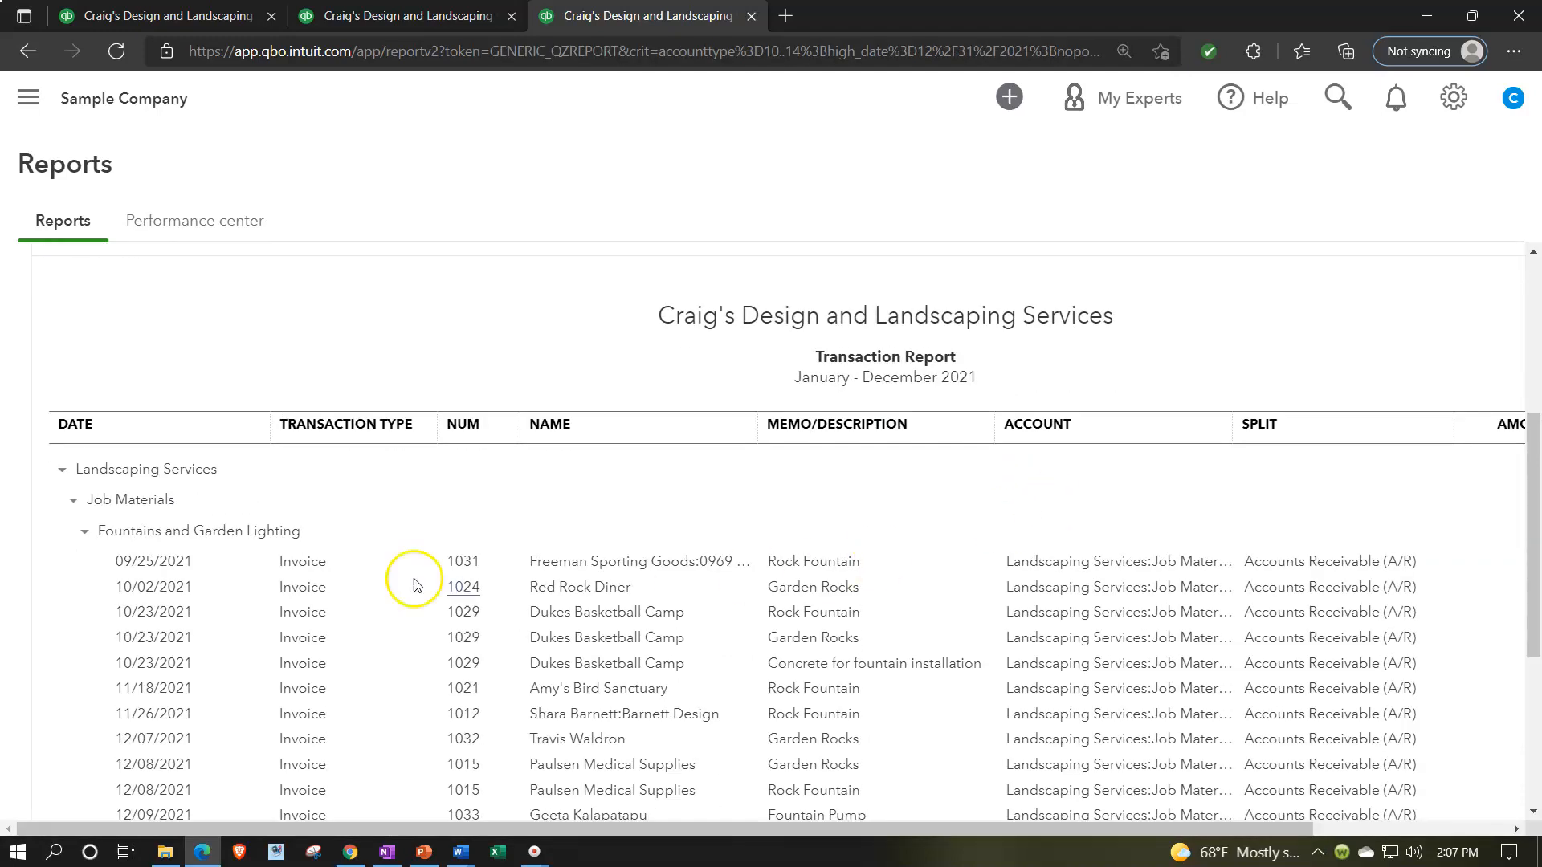
# Open the 09/25/2021 Rock Fountain invoice and check which sales tax rates are available, keeping California.
pyautogui.click(1029, 559)
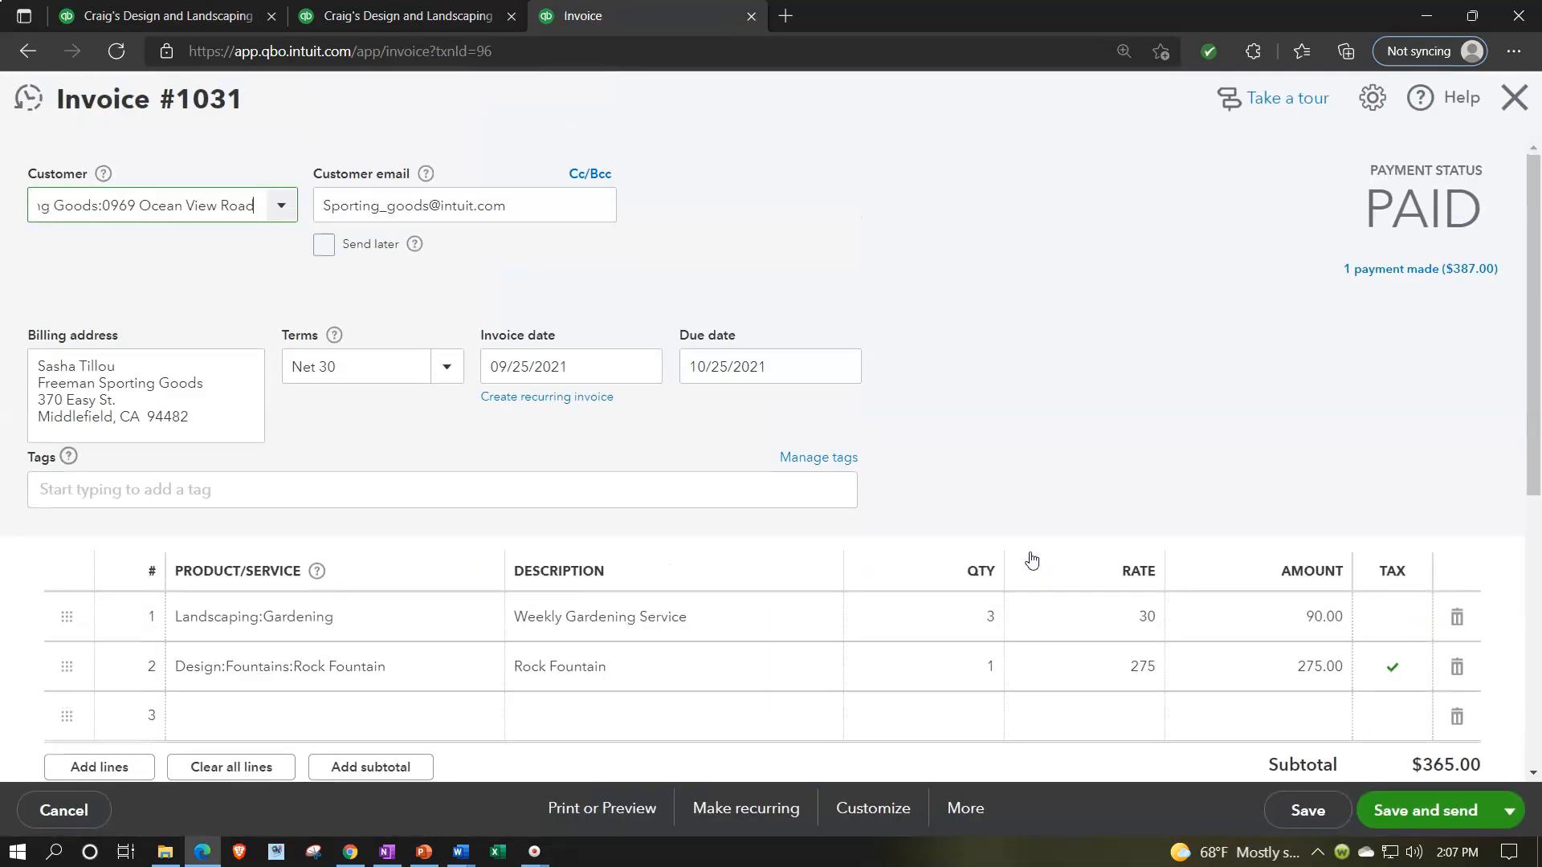
pyautogui.scroll(-5, 1031, 558)
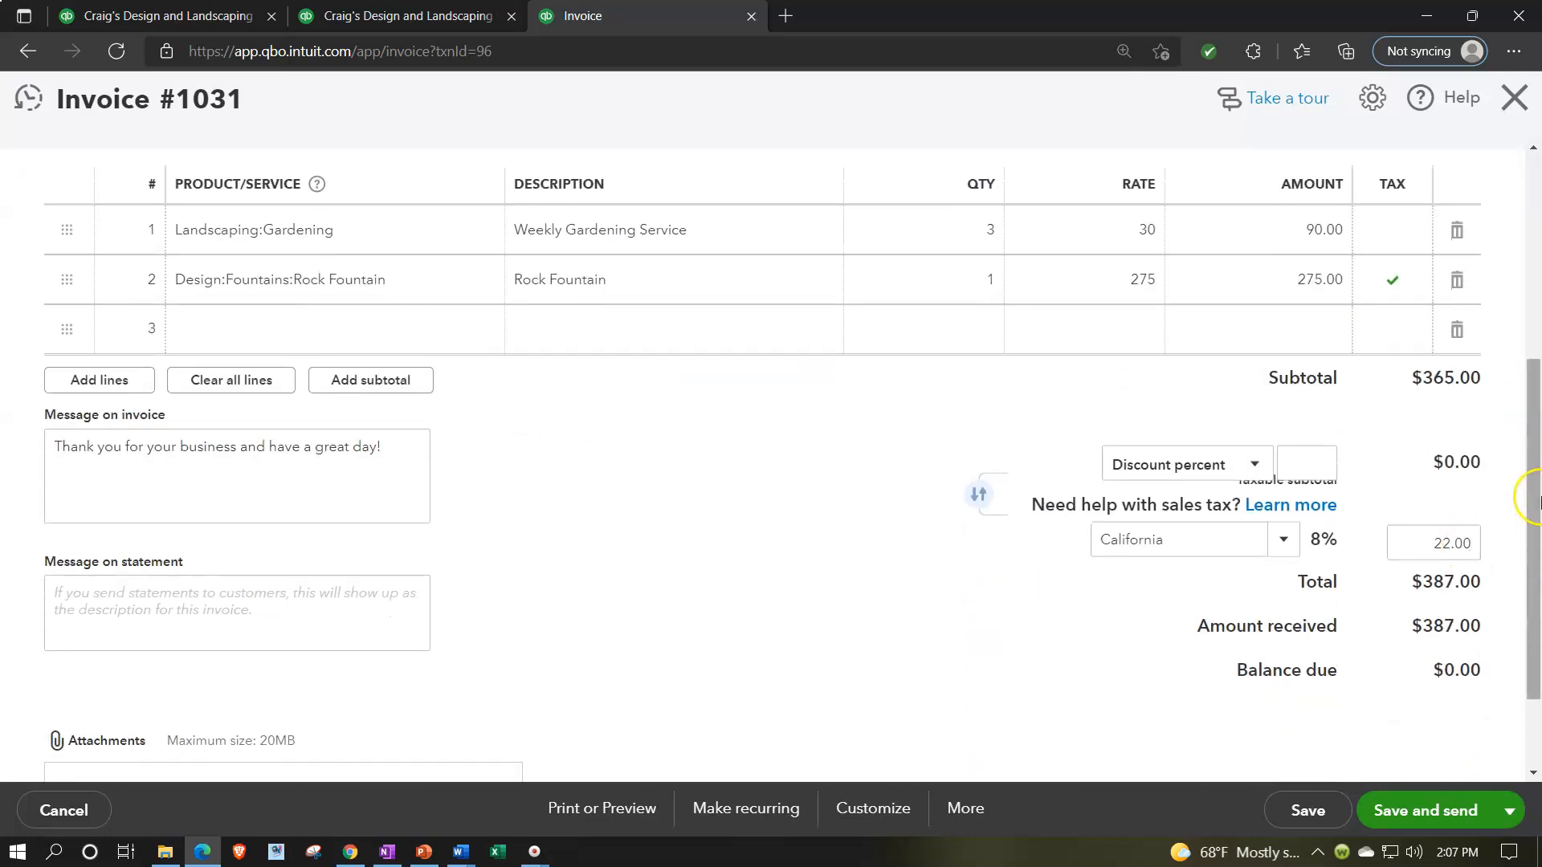
pyautogui.click(1284, 541)
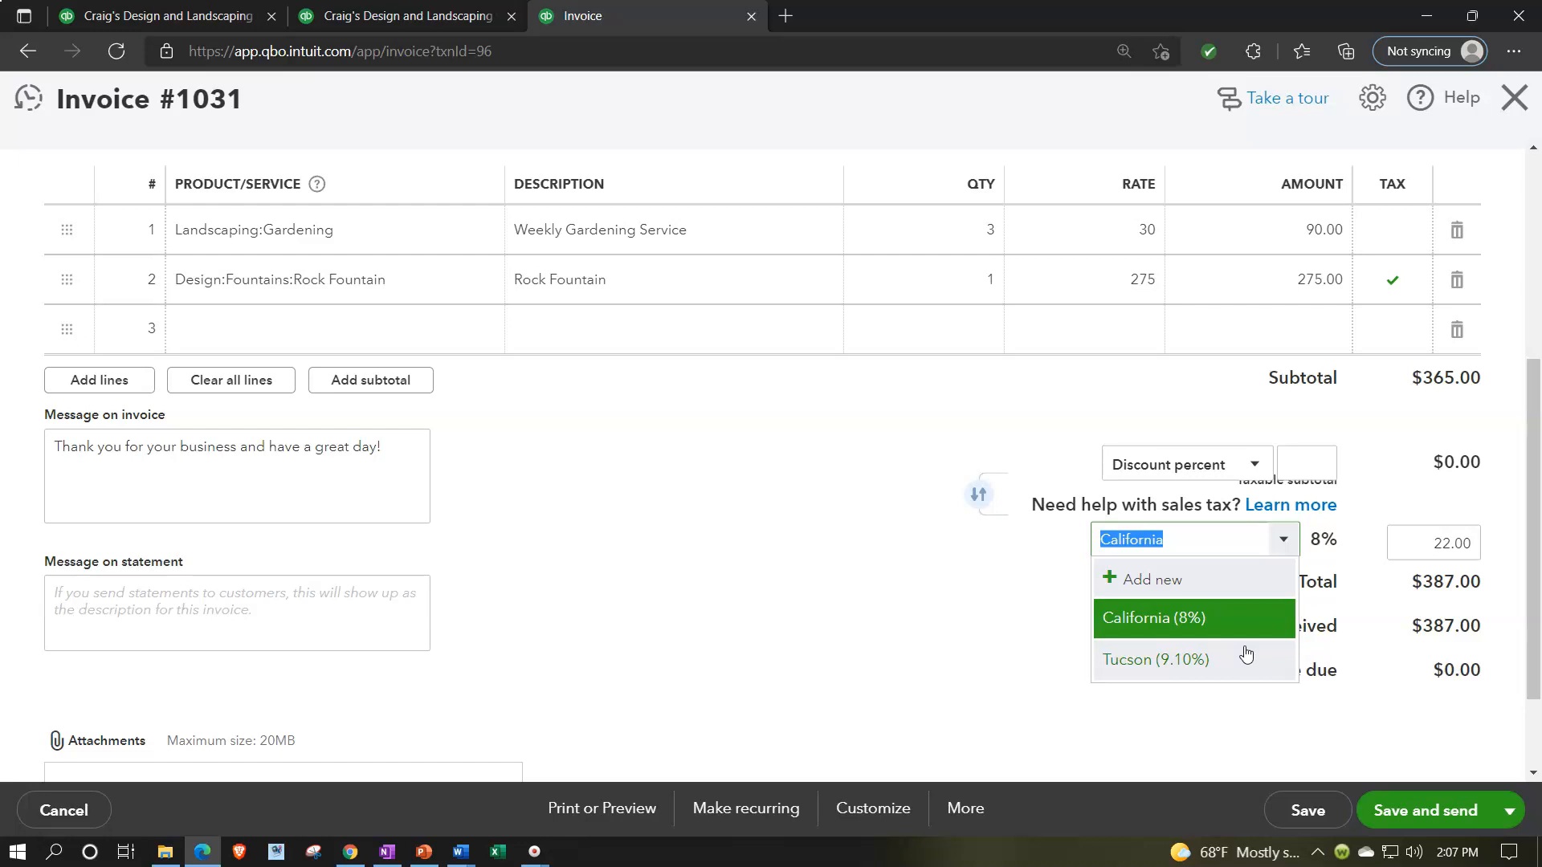
pyautogui.click(917, 618)
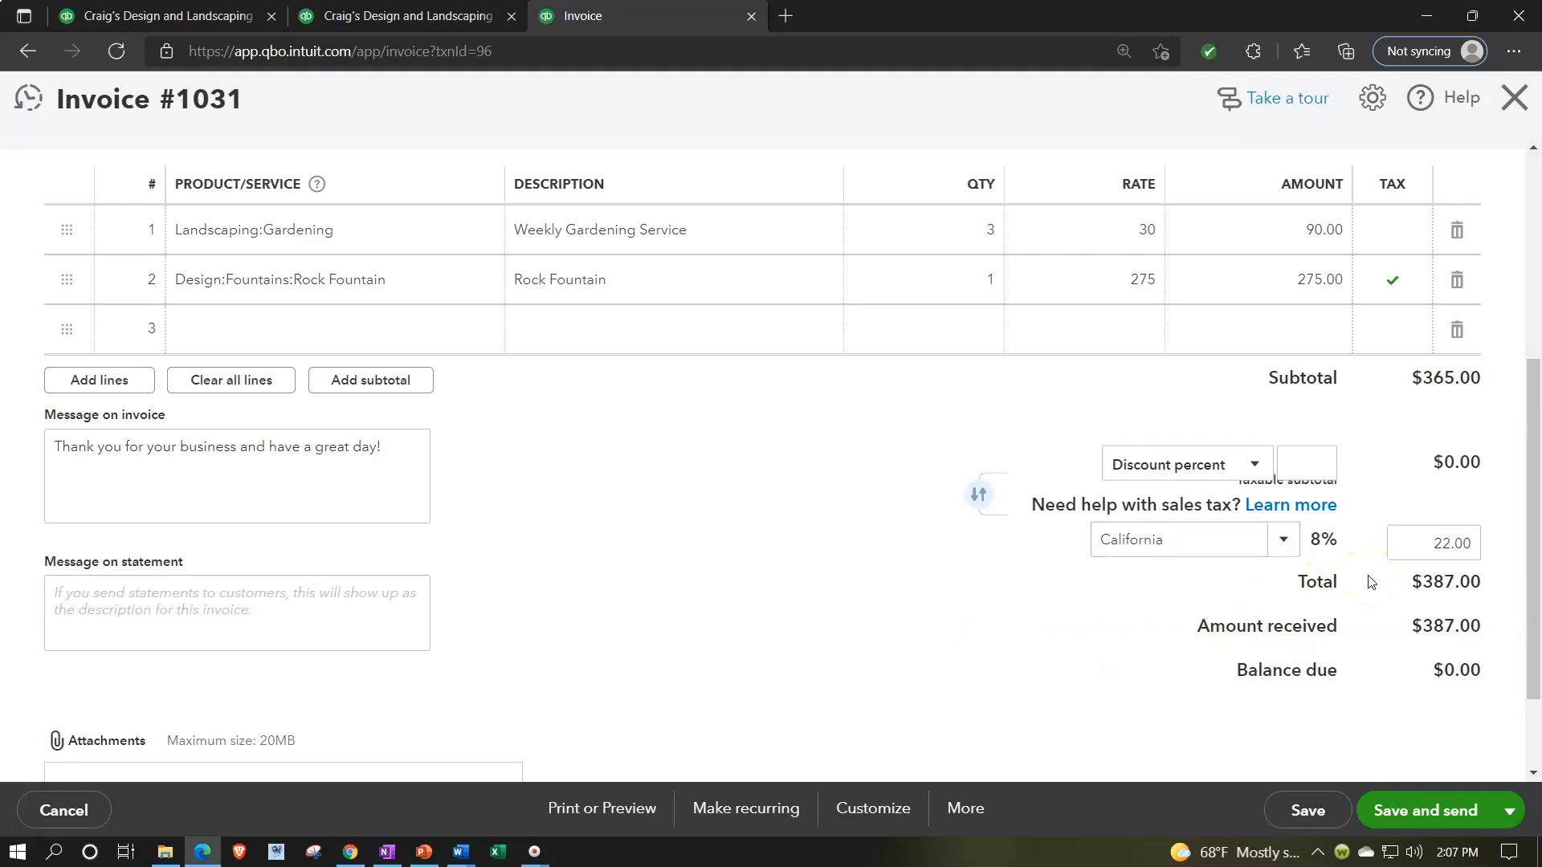
# Review the invoice's customer details, taxable line items and calculated sales tax, and close the invoice.
pyautogui.scroll(5, 1370, 583)
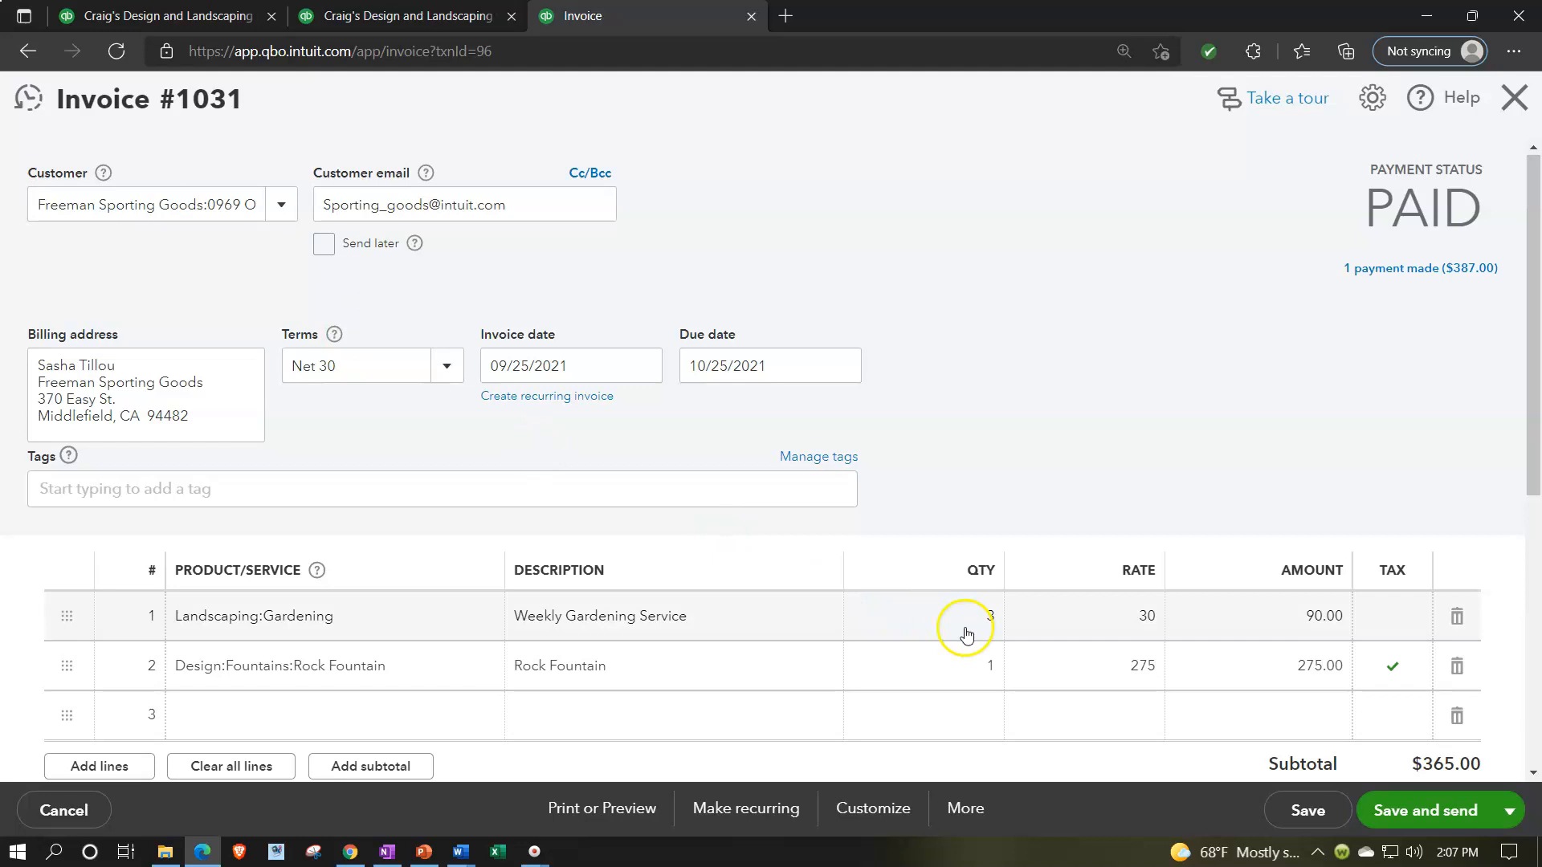
pyautogui.scroll(-3, 963, 629)
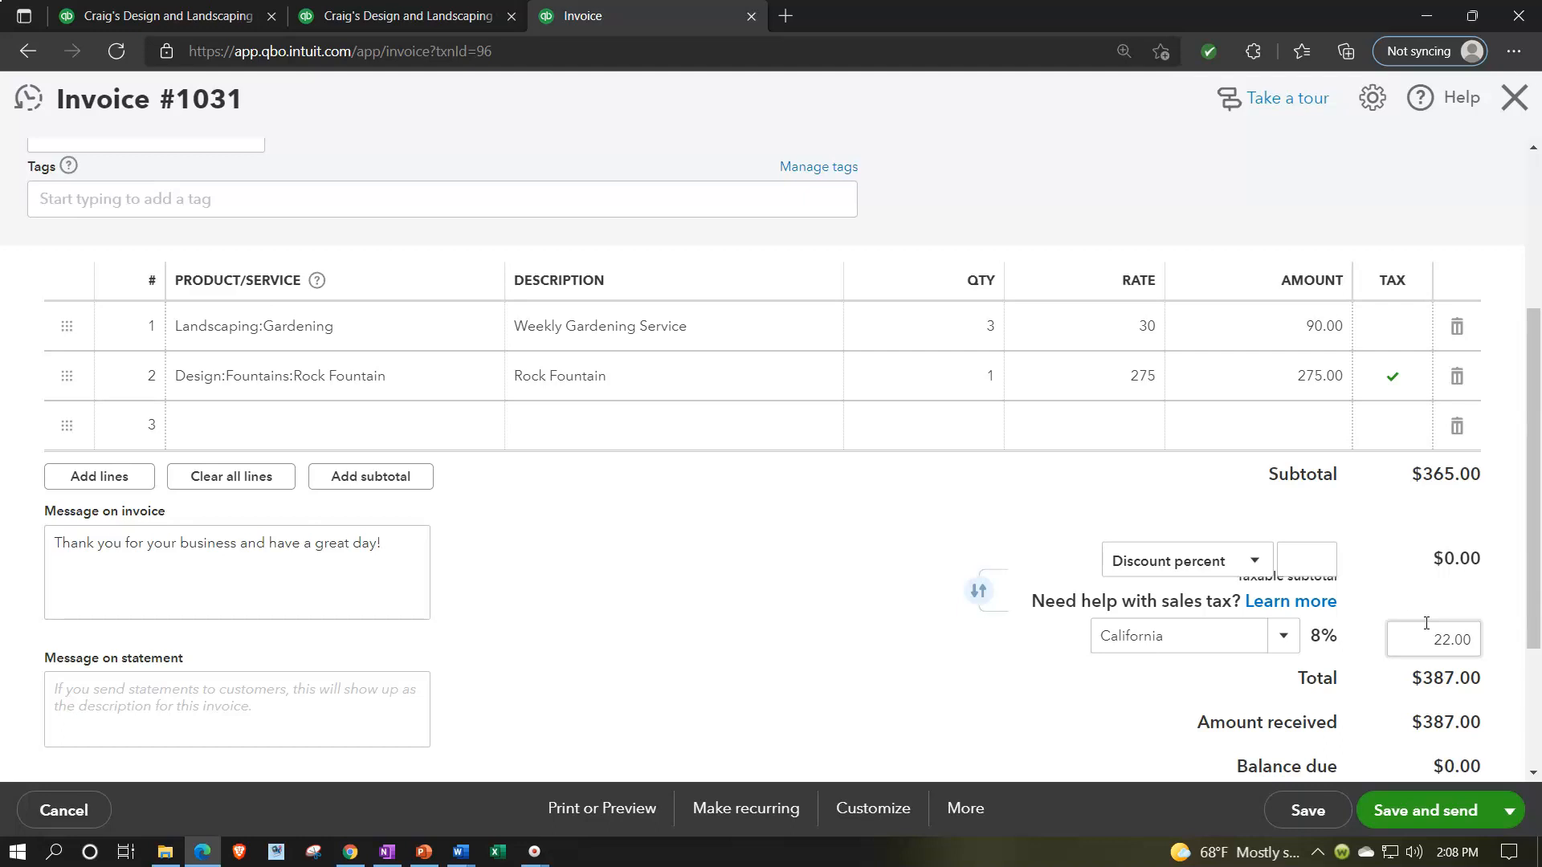
pyautogui.click(1421, 642)
pyautogui.click(1513, 98)
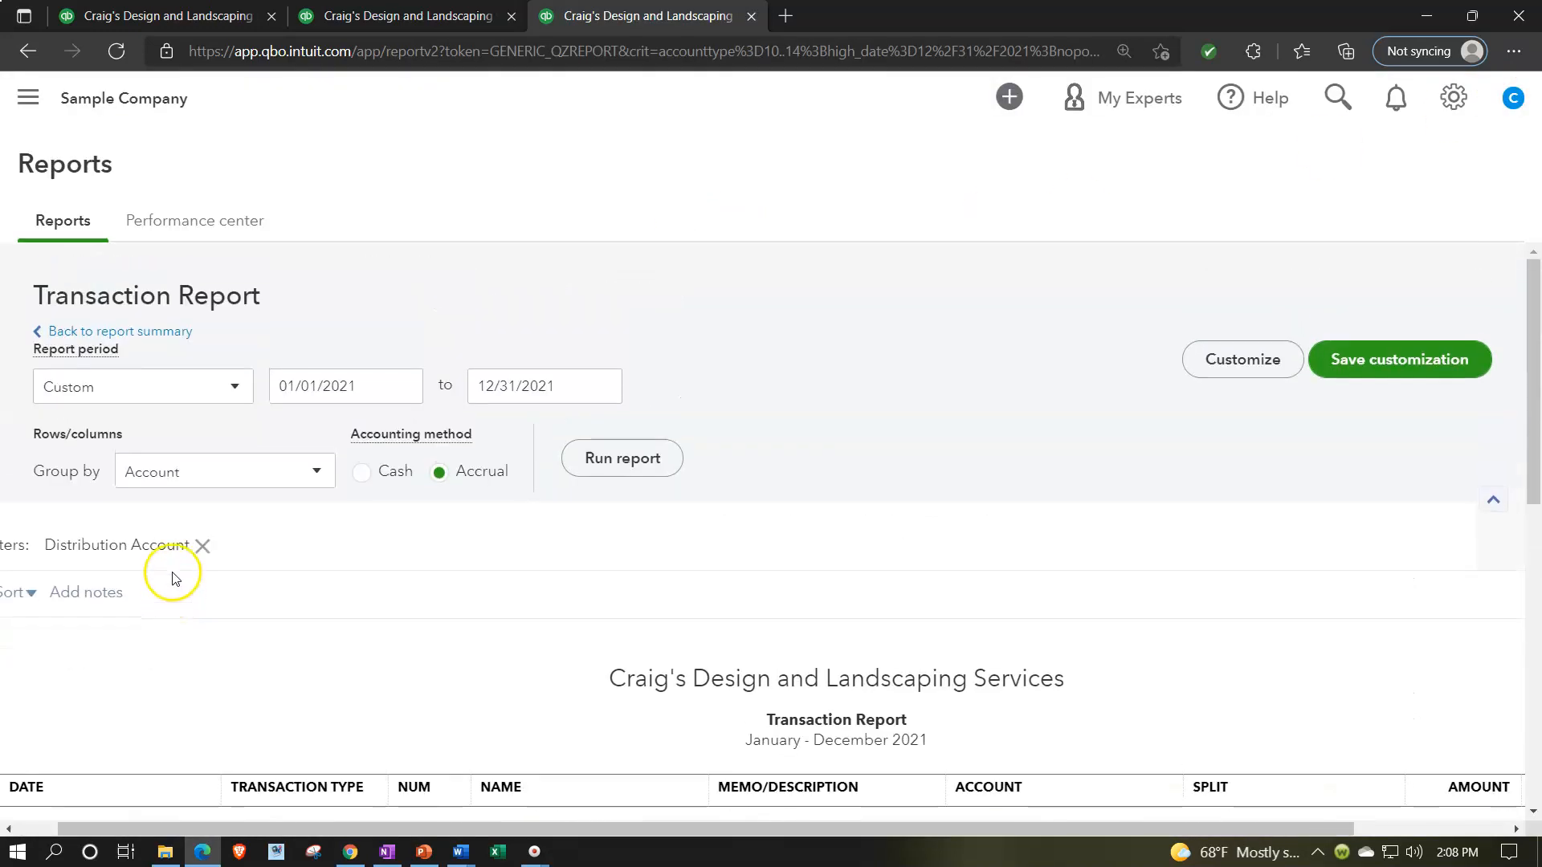
# Return from the transaction detail to the 2021 Profit and Loss and bring its income section into view.
pyautogui.click(167, 332)
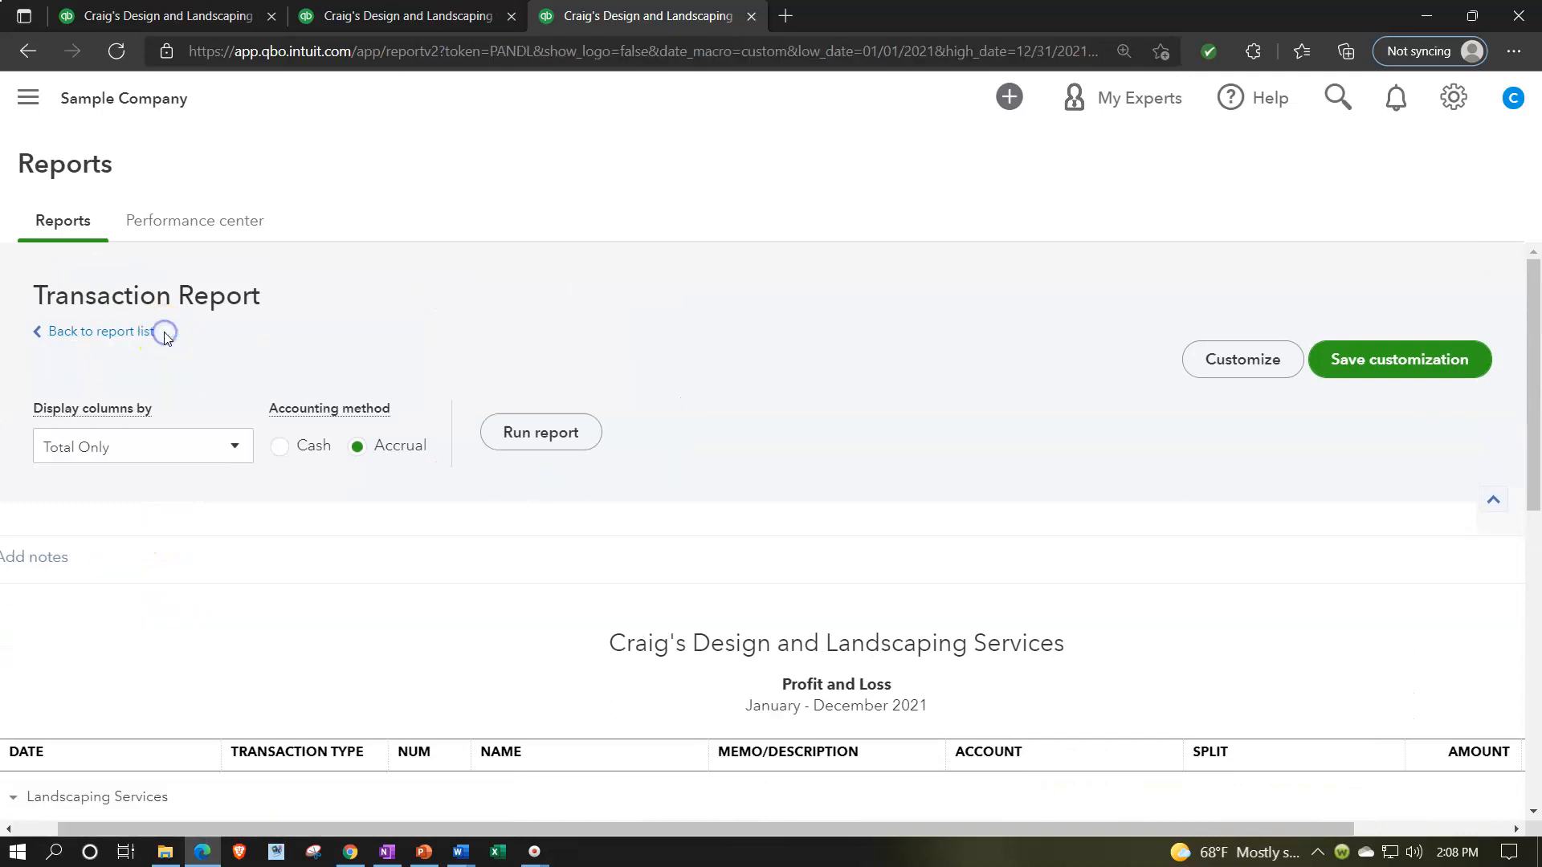
pyautogui.scroll(-5, 178, 338)
pyautogui.scroll(2, 217, 401)
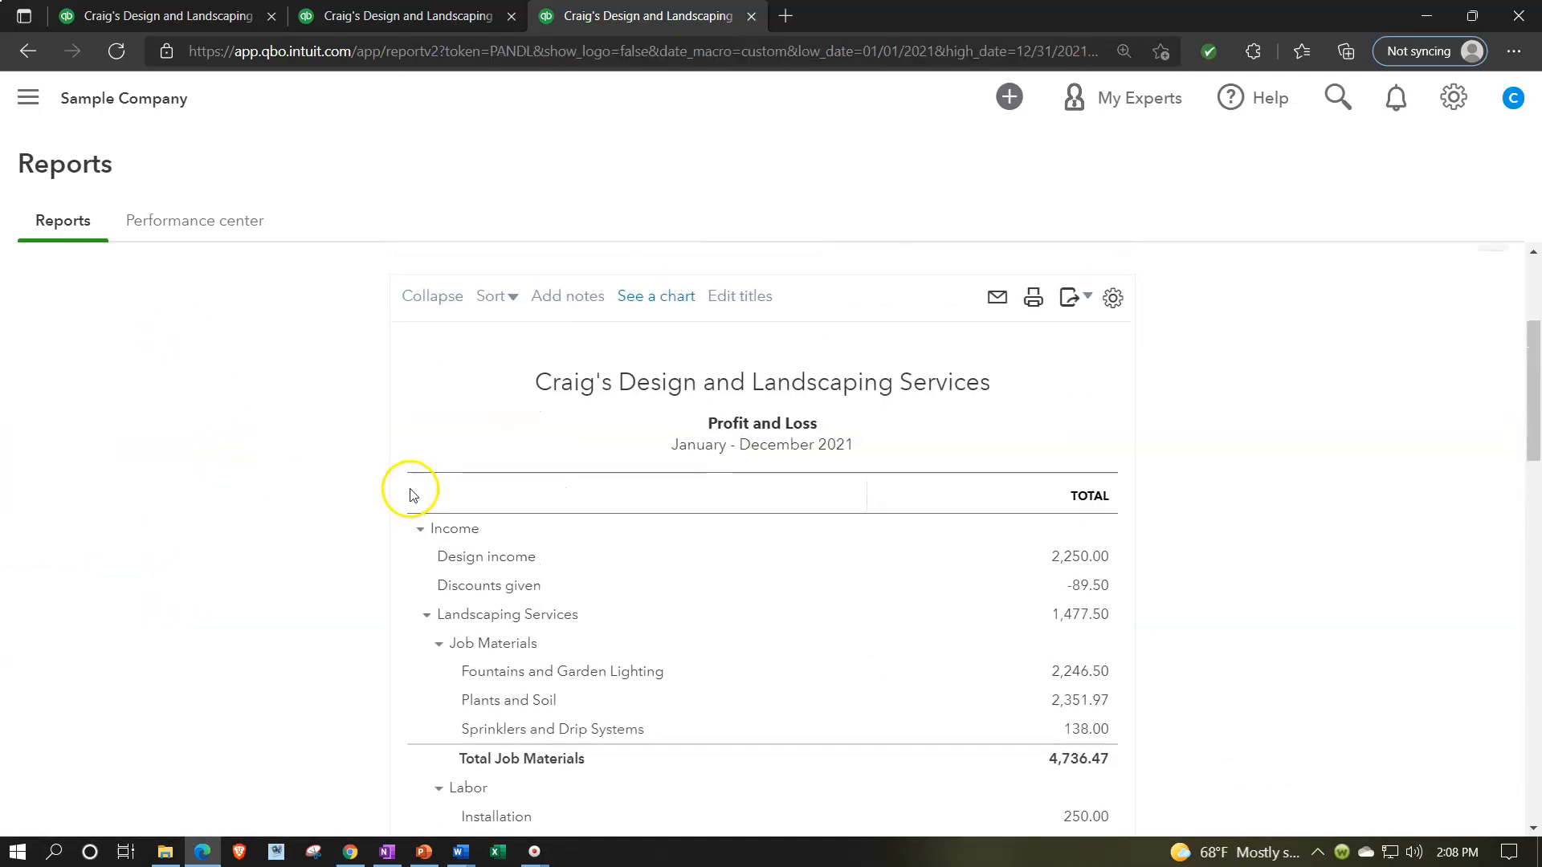
# Open the Products and Services list under Sales in the first browser tab.
pyautogui.click(201, 16)
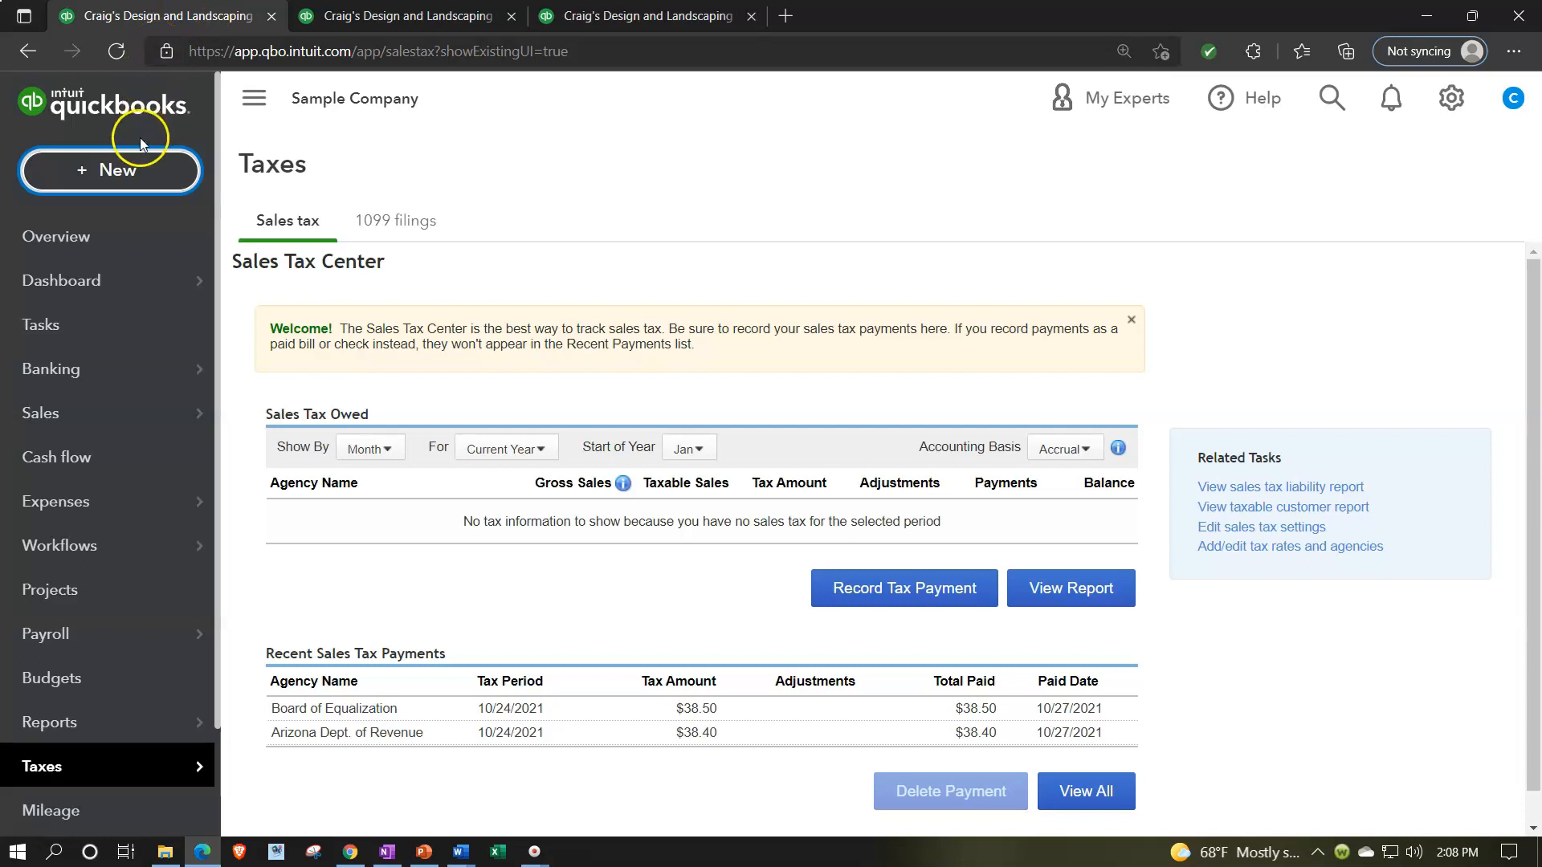
pyautogui.click(76, 416)
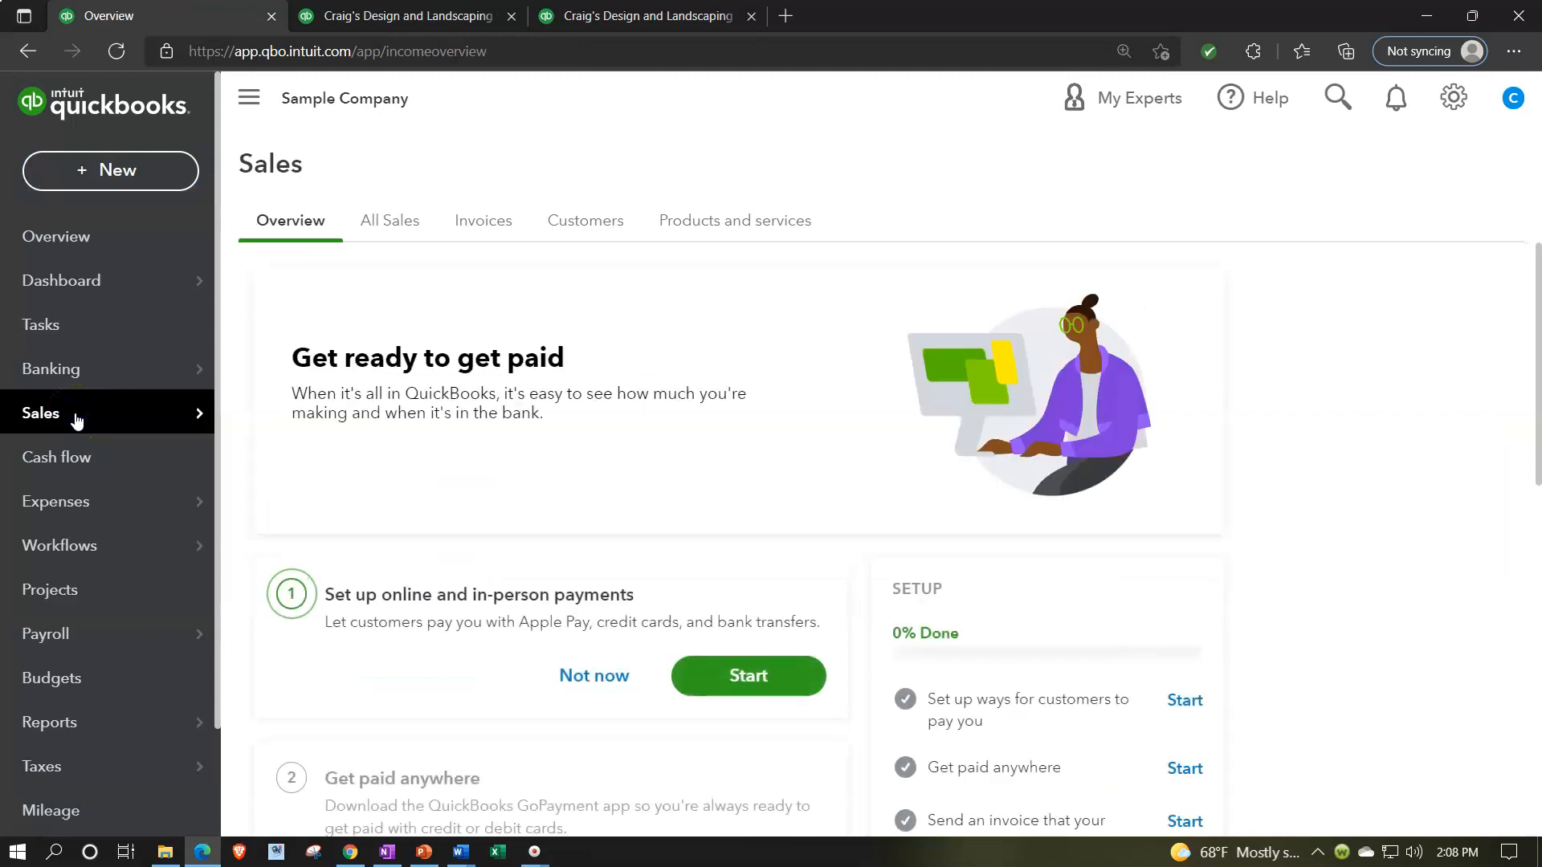
pyautogui.click(727, 223)
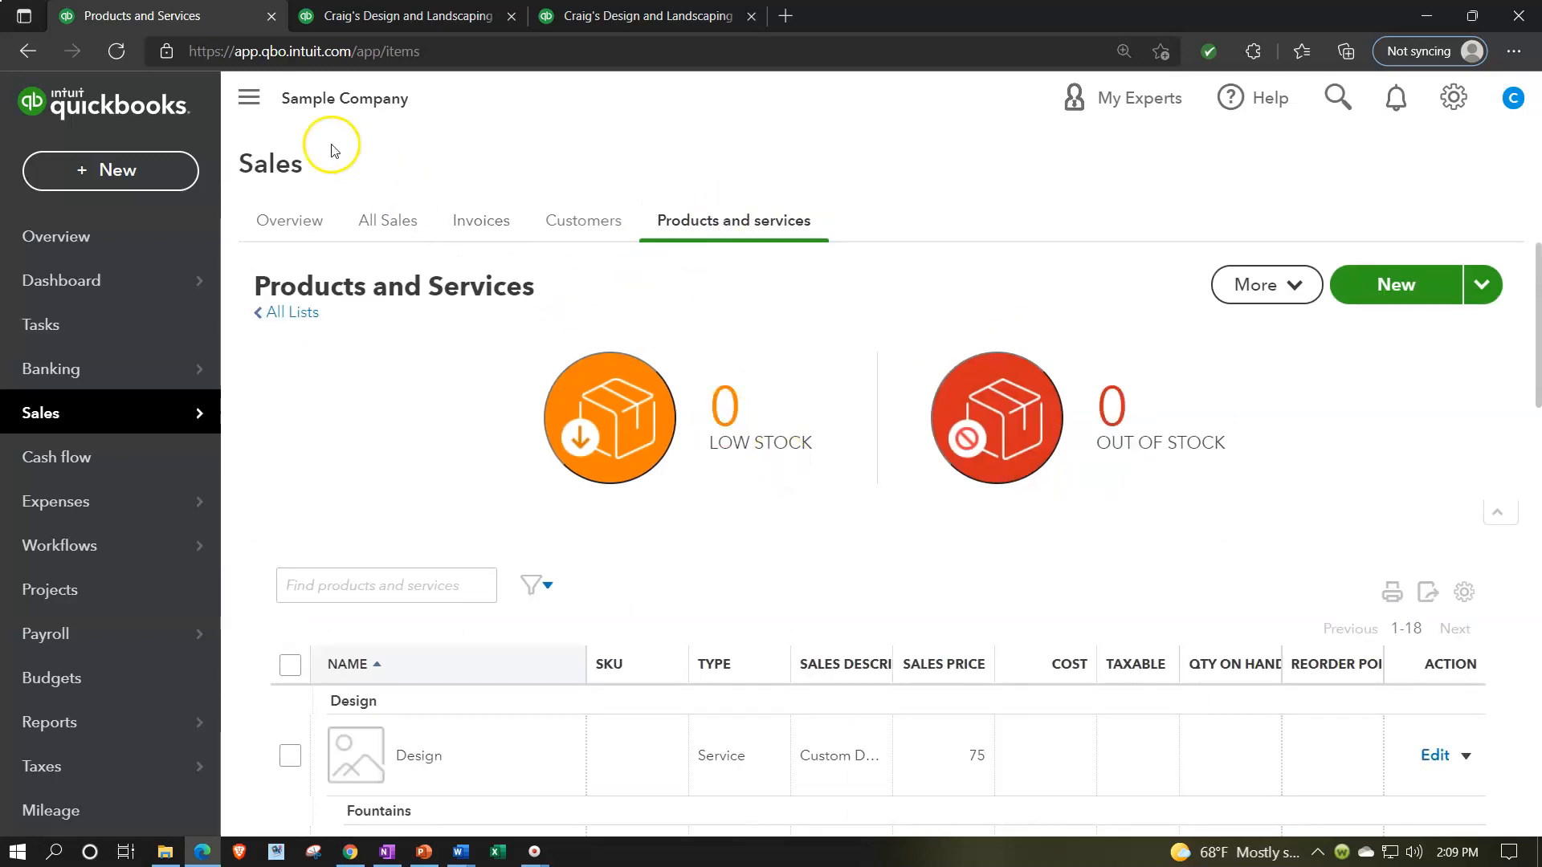
# Open the Pump inventory item from the Products and Services list, review its sales tax setting, and close it without changes.
pyautogui.click(244, 98)
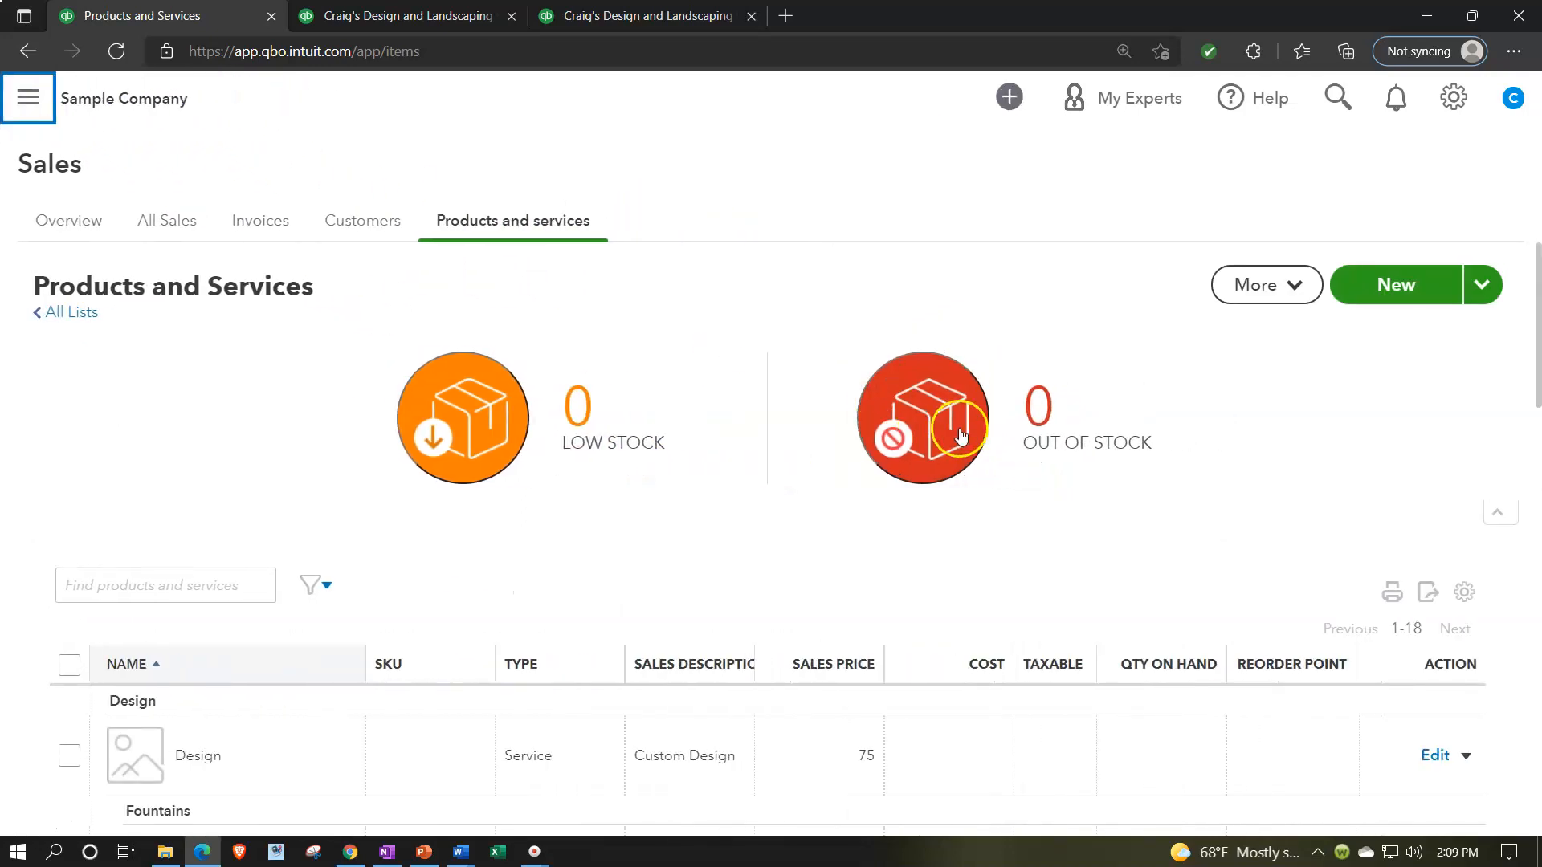
pyautogui.scroll(-4, 953, 431)
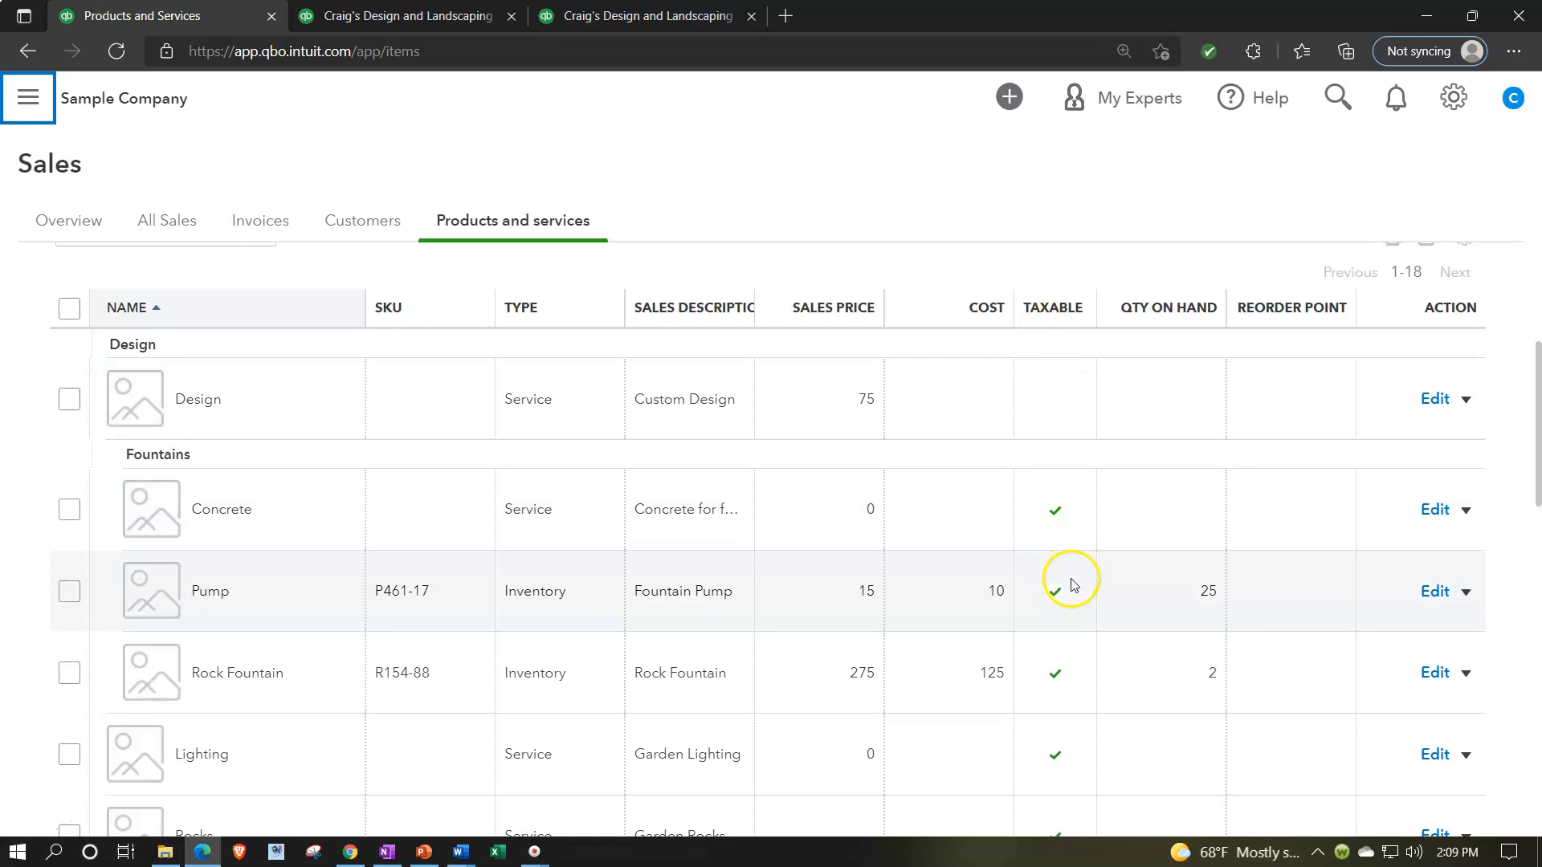
pyautogui.click(1435, 593)
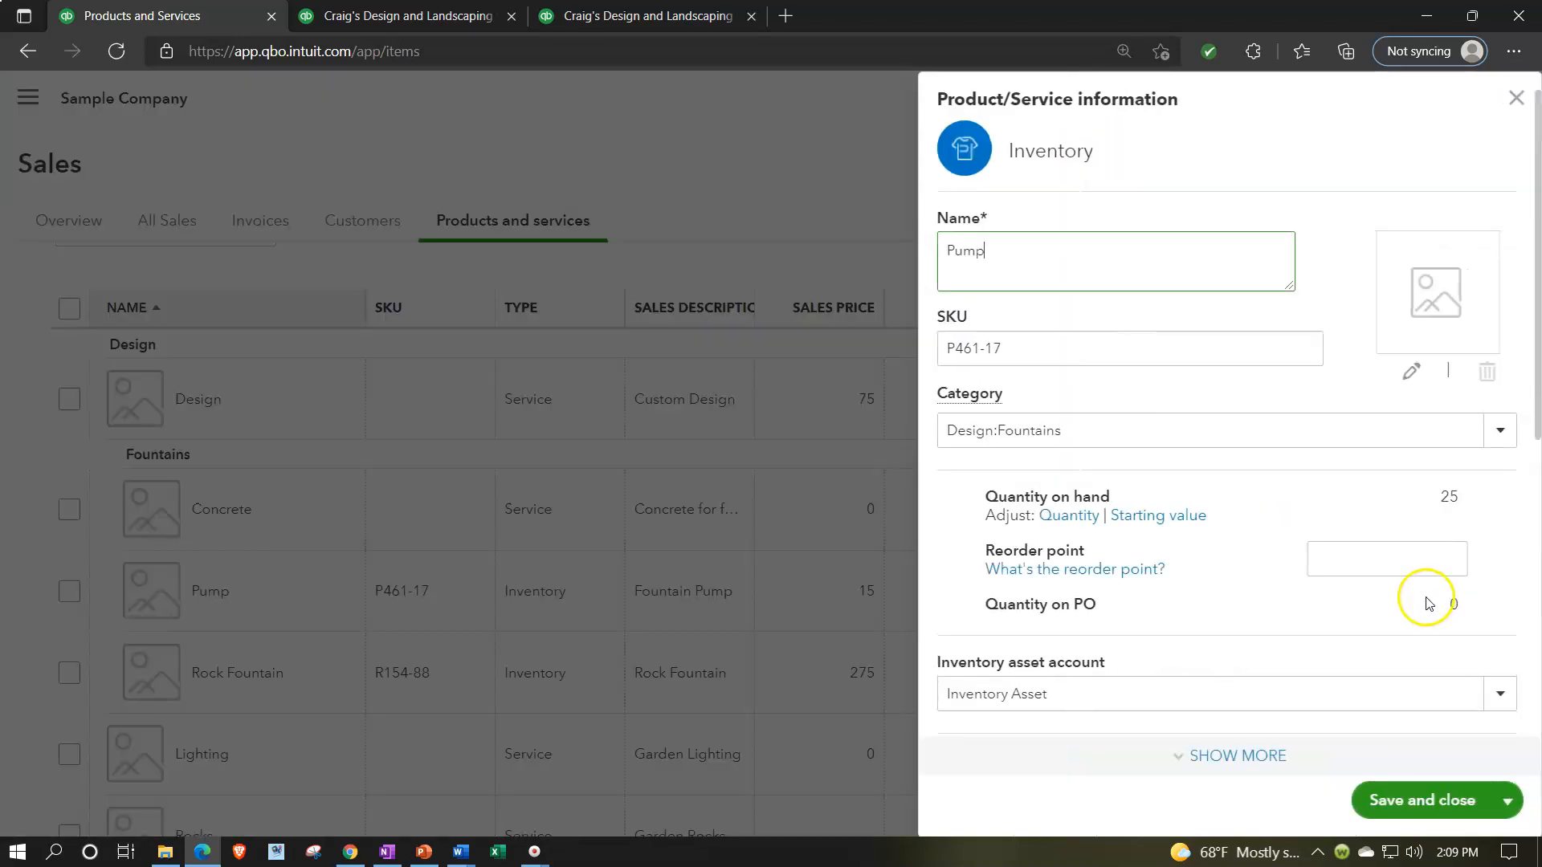
pyautogui.scroll(-5, 1419, 604)
pyautogui.scroll(-3, 1419, 607)
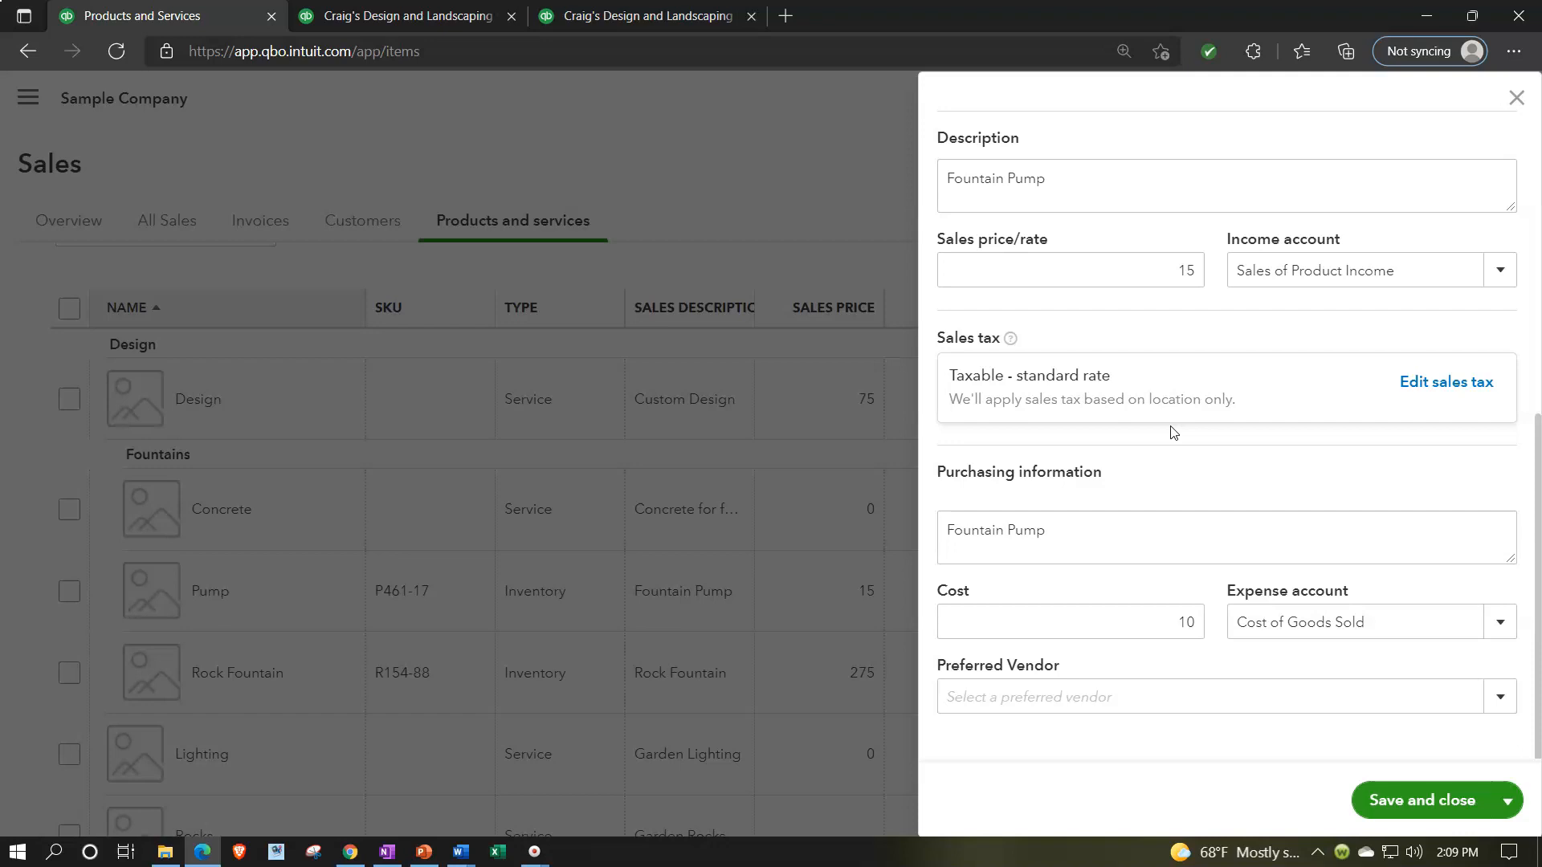
pyautogui.click(1515, 98)
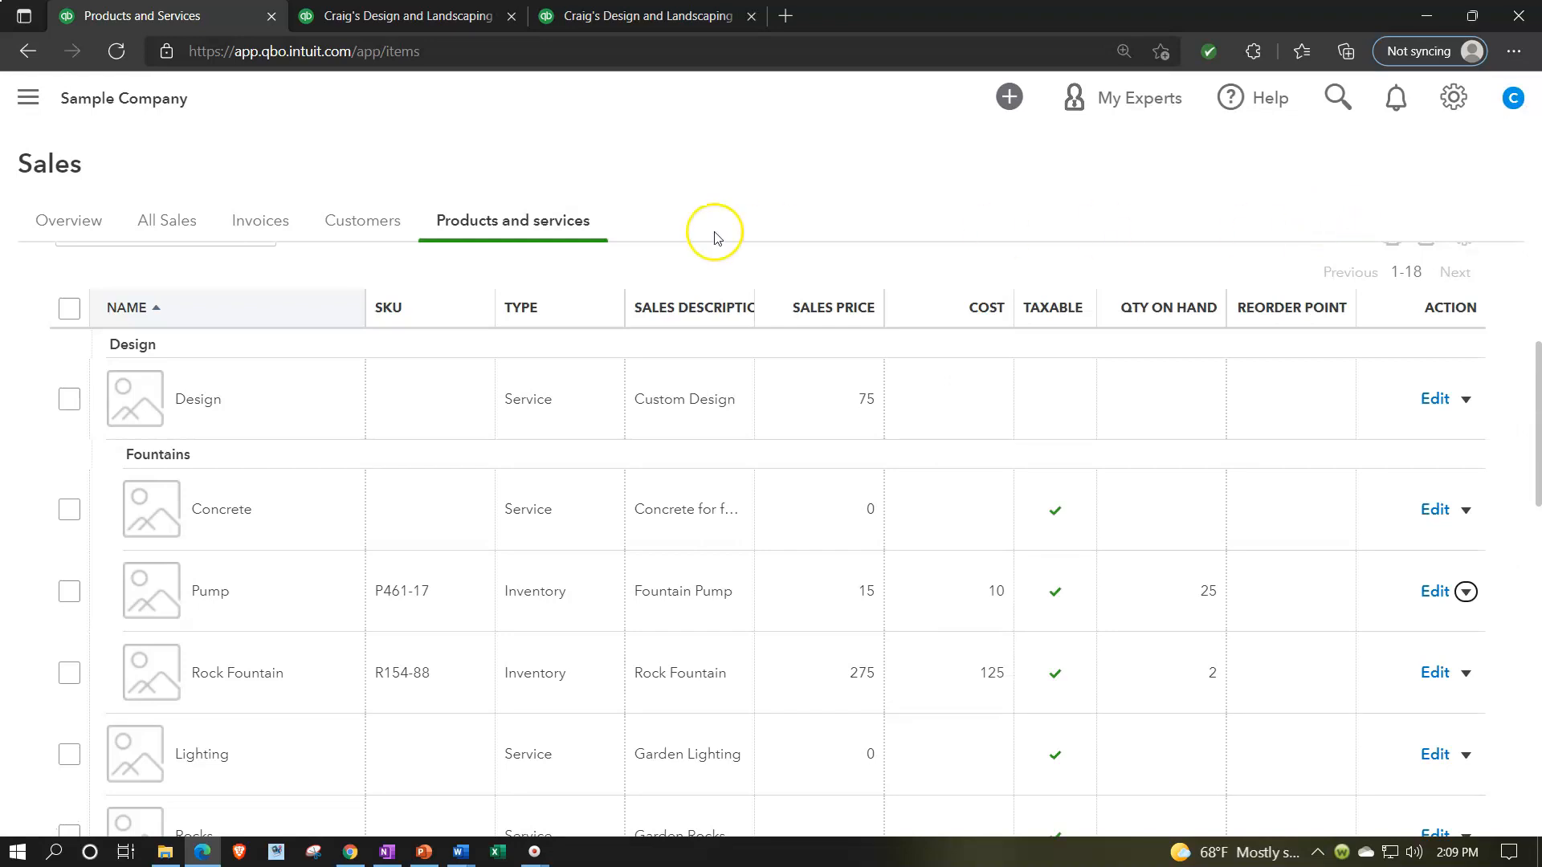
# Open the Amy's Bird Sanctuary record from the Customers list and look over its transaction list.
pyautogui.click(28, 97)
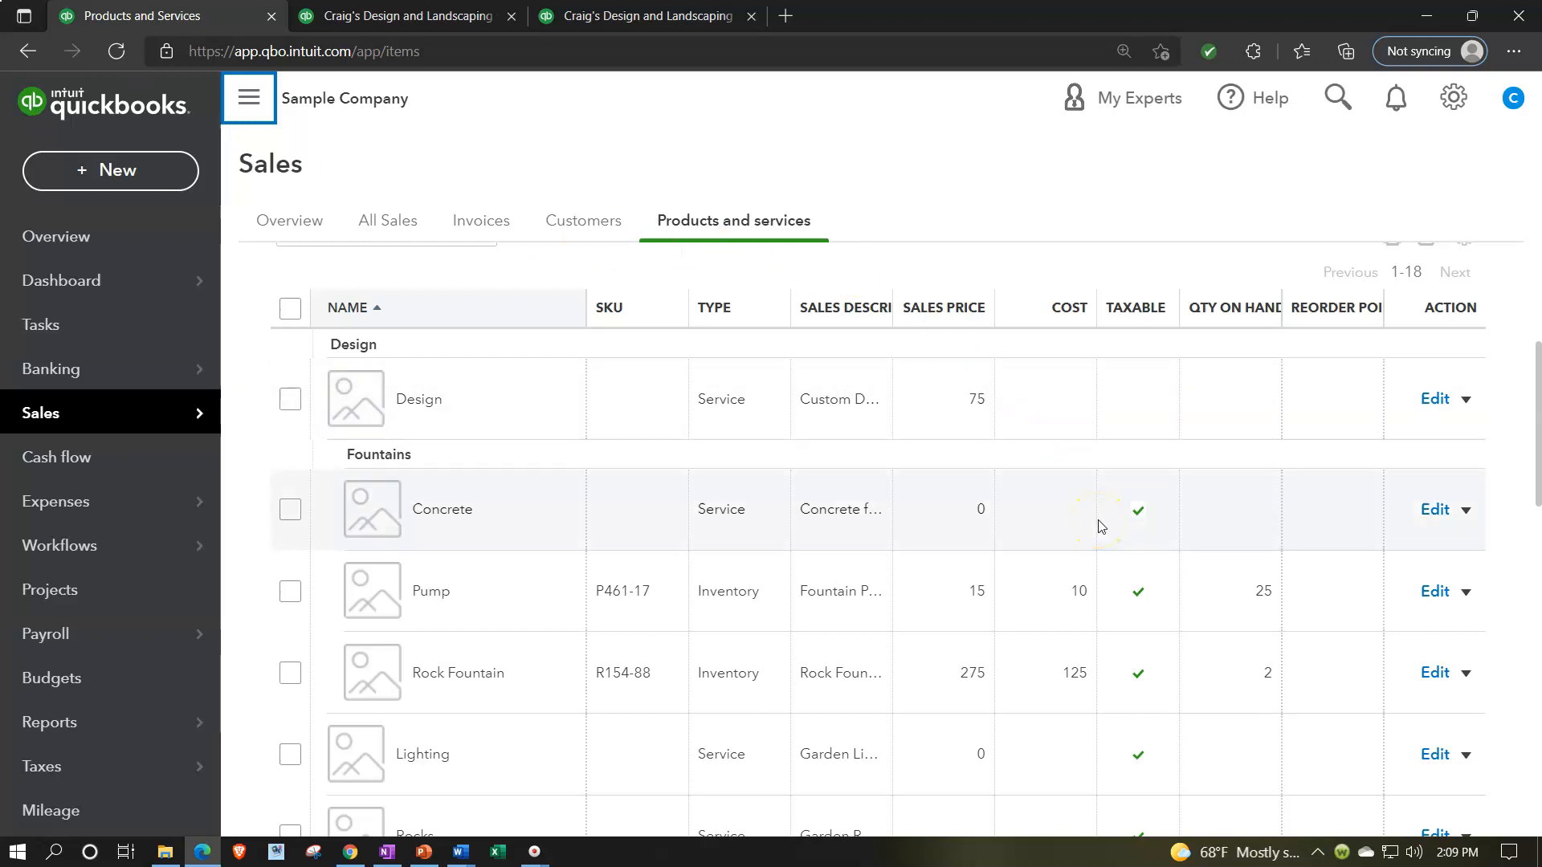
pyautogui.click(1109, 402)
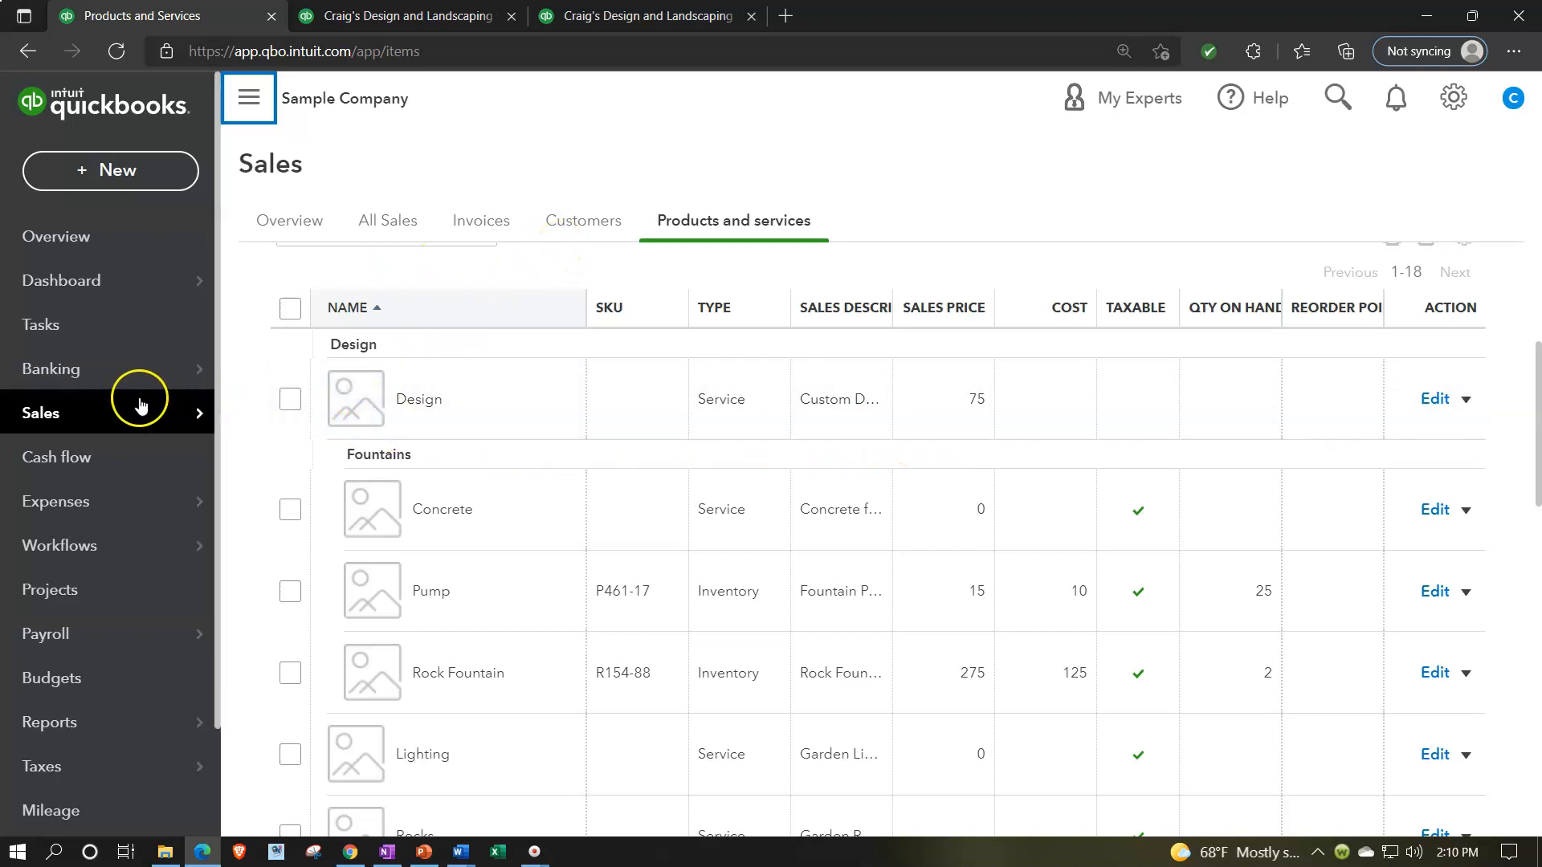
pyautogui.click(606, 223)
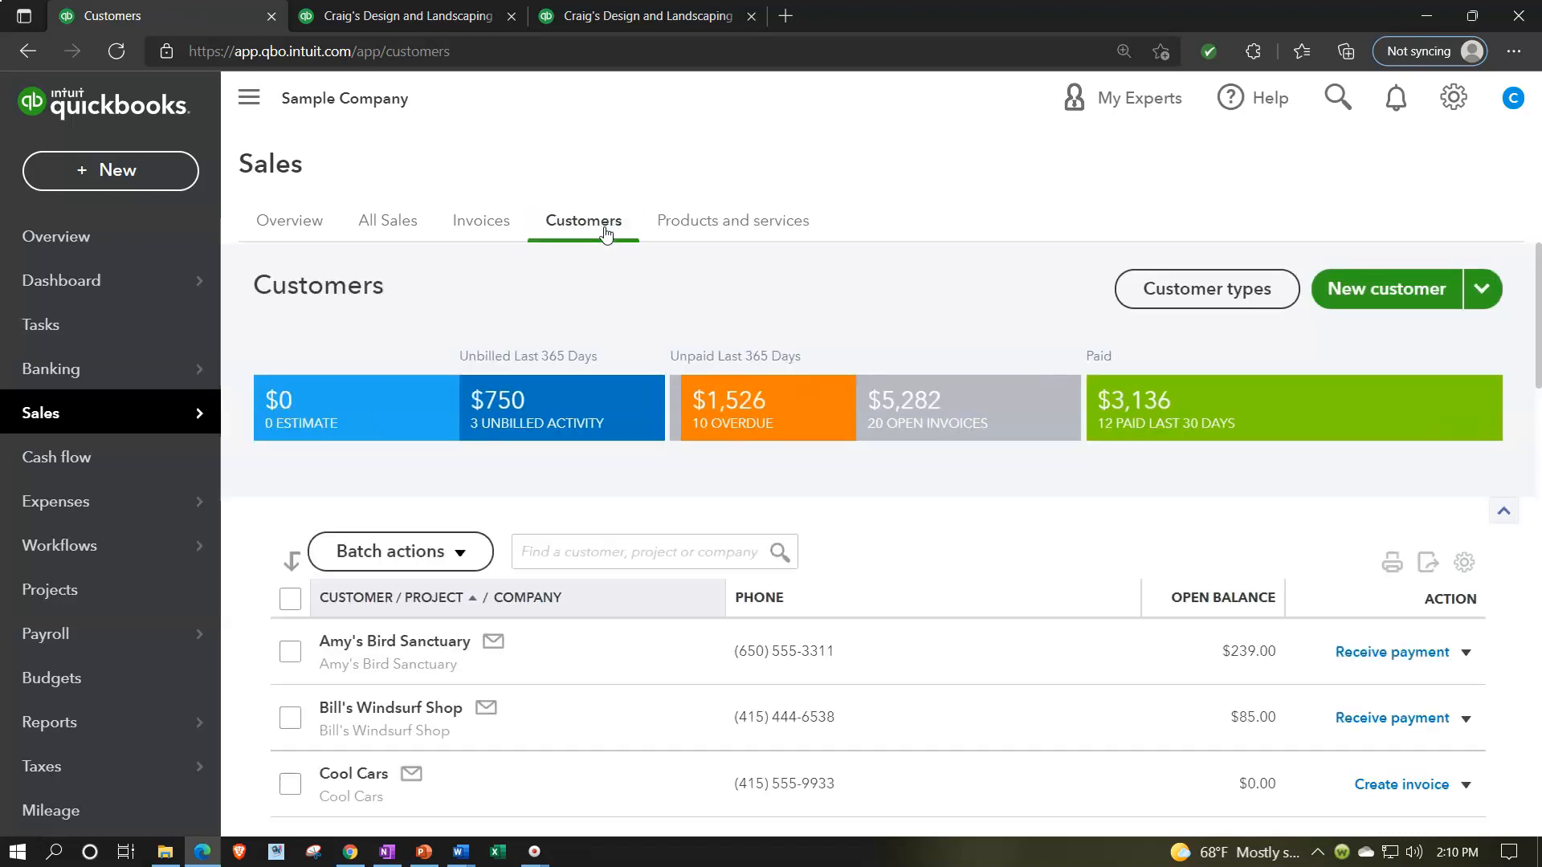
pyautogui.scroll(-1, 567, 425)
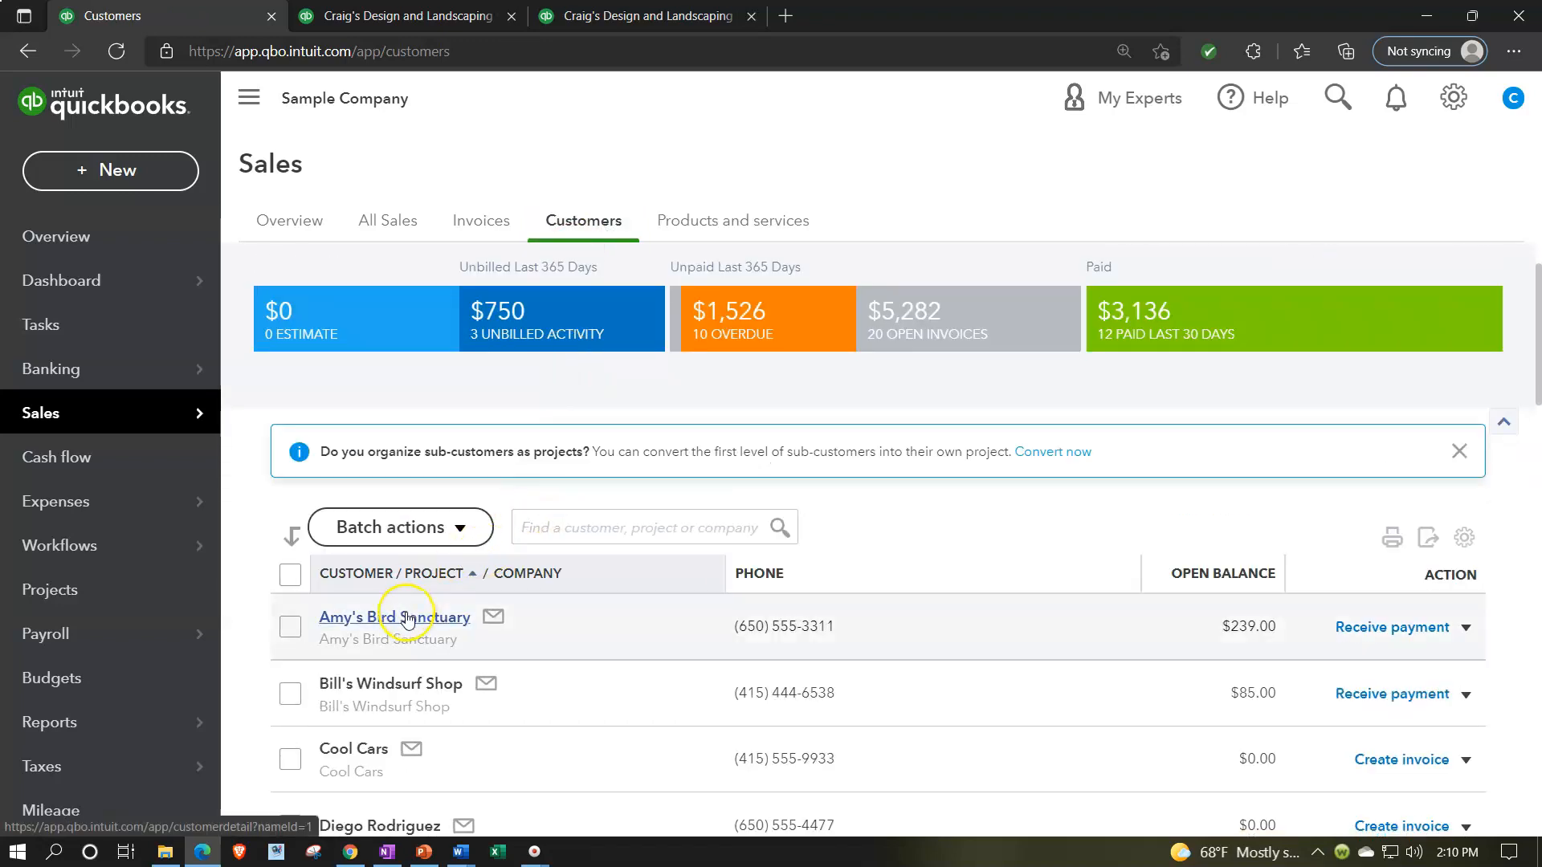
pyautogui.click(407, 619)
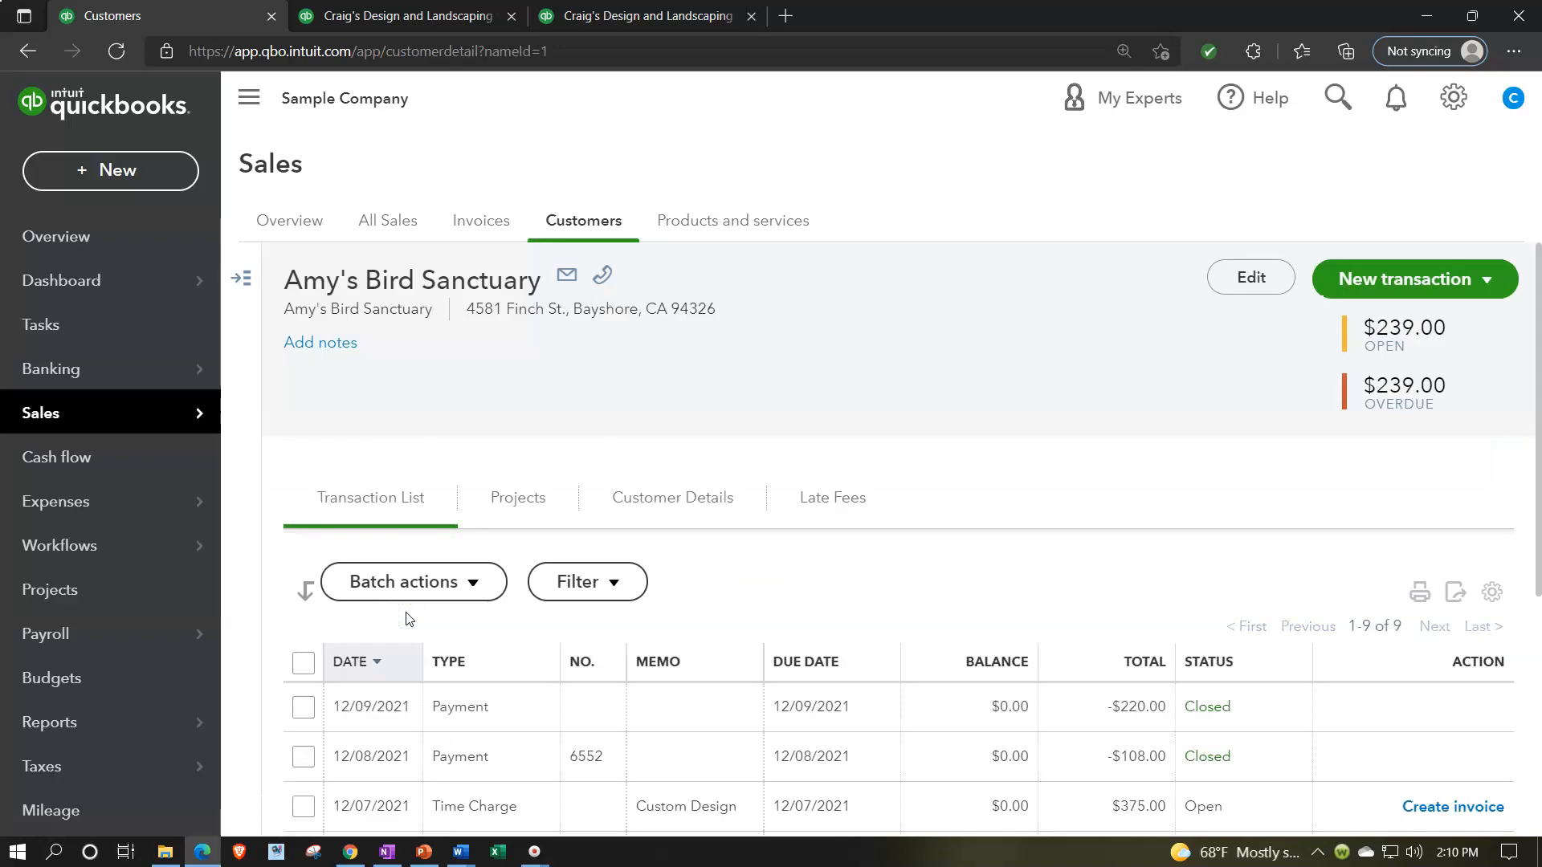
pyautogui.scroll(-1, 405, 618)
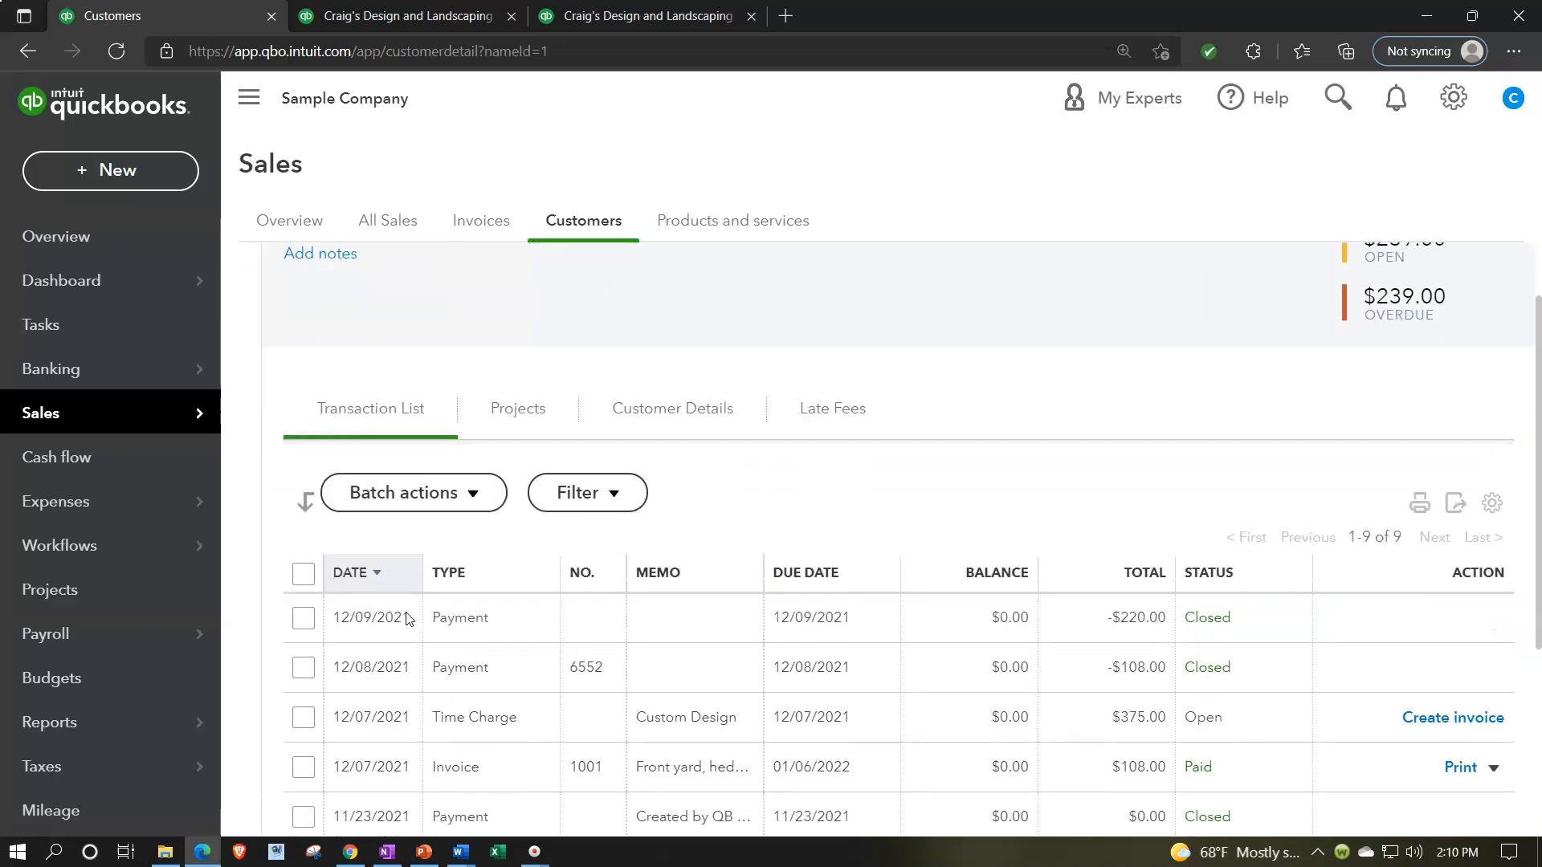
pyautogui.scroll(1, 406, 618)
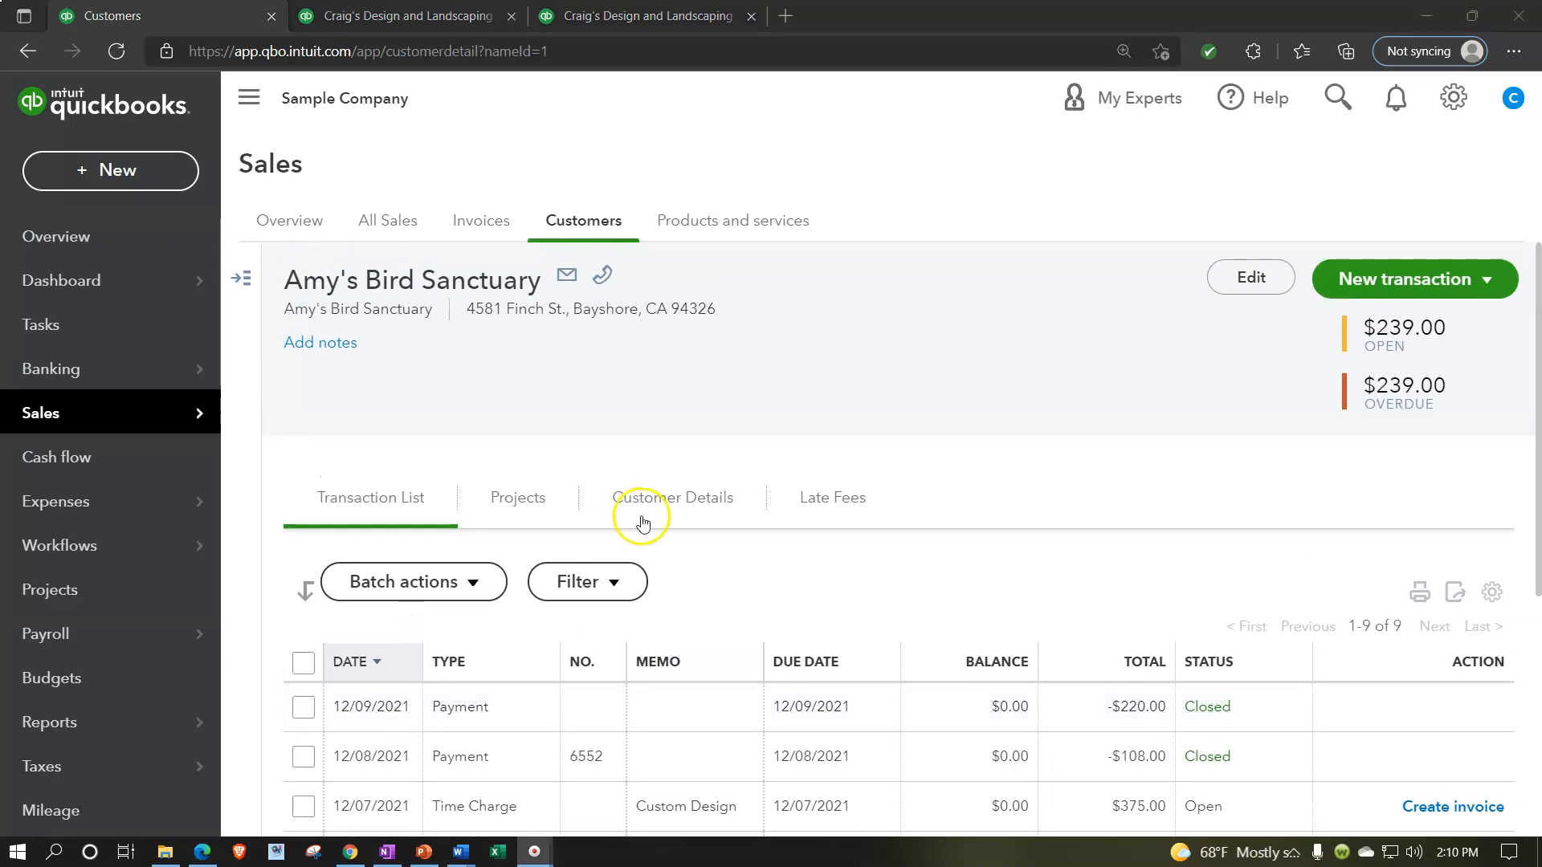
# Check the tax info in the Amy's Bird Sanctuary customer details, including its taxable status and default tax code, and close the form.
pyautogui.click(671, 509)
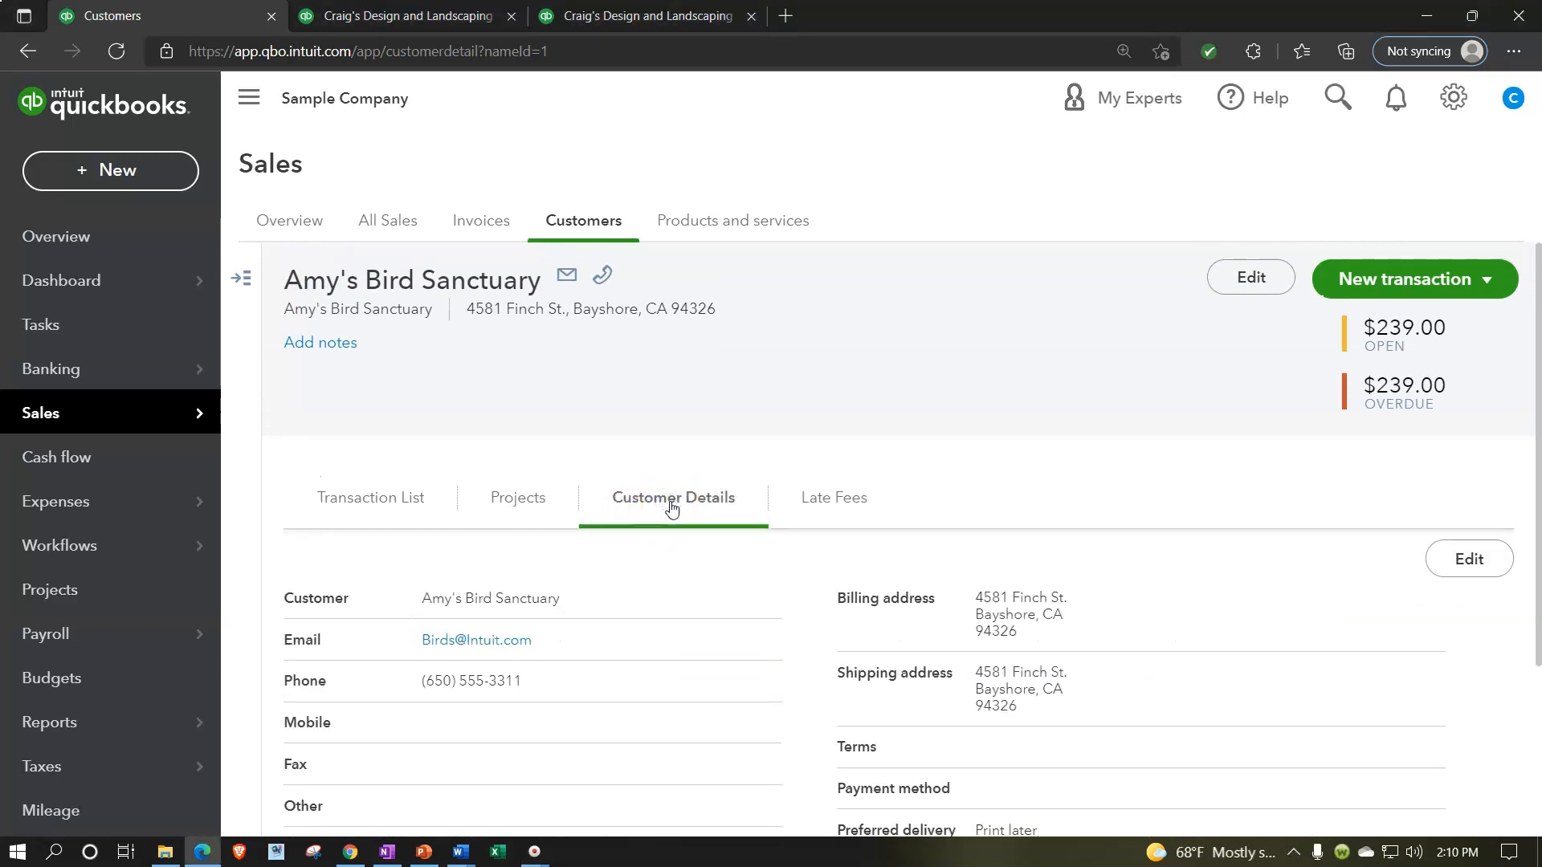
pyautogui.scroll(-2, 672, 508)
pyautogui.scroll(-1, 672, 508)
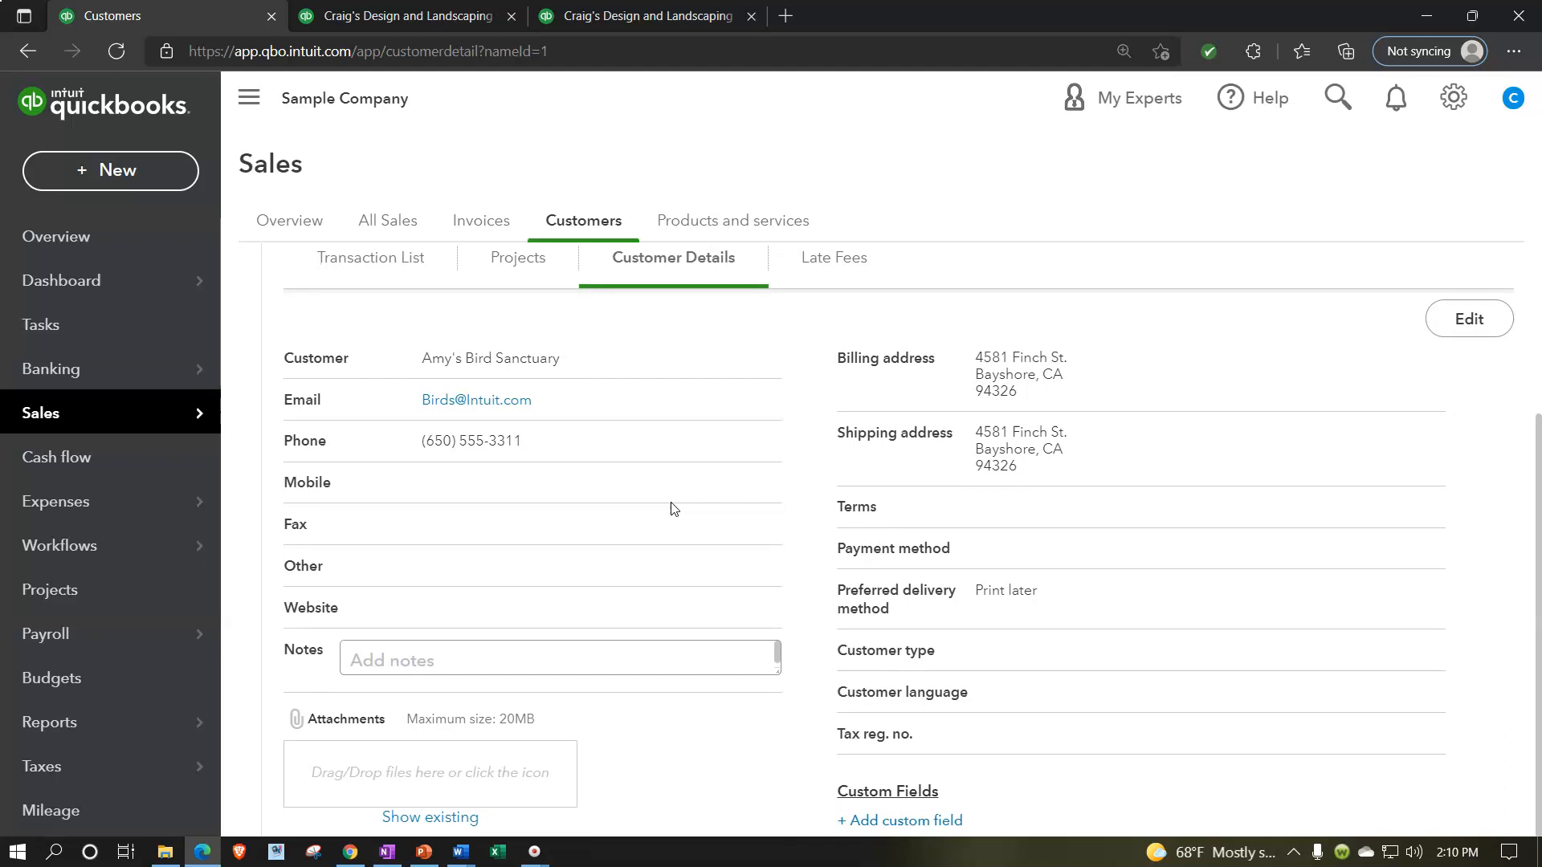
pyautogui.click(1453, 332)
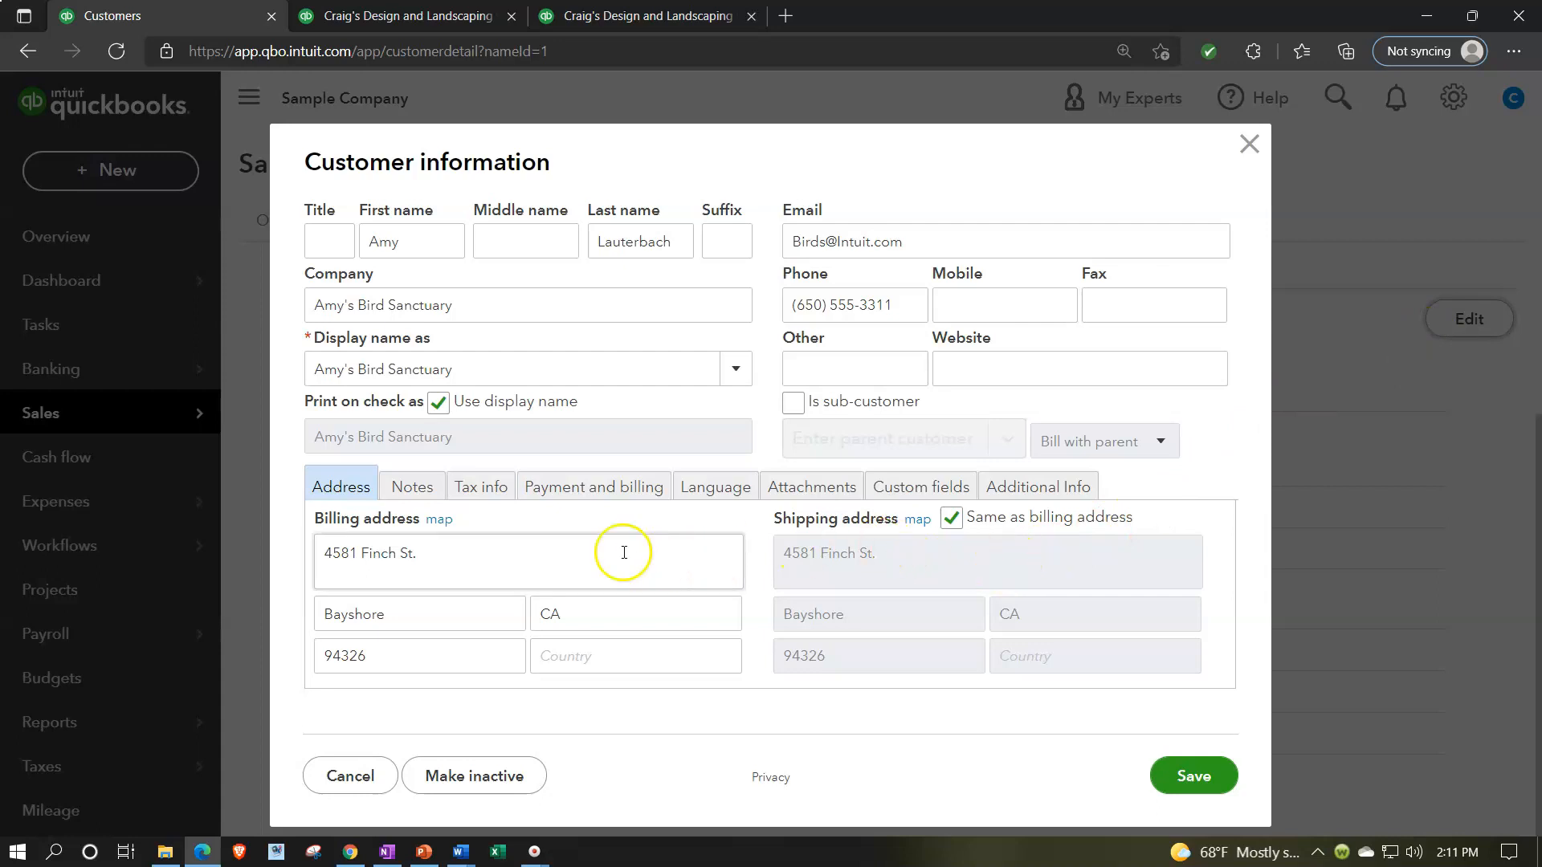
pyautogui.click(479, 488)
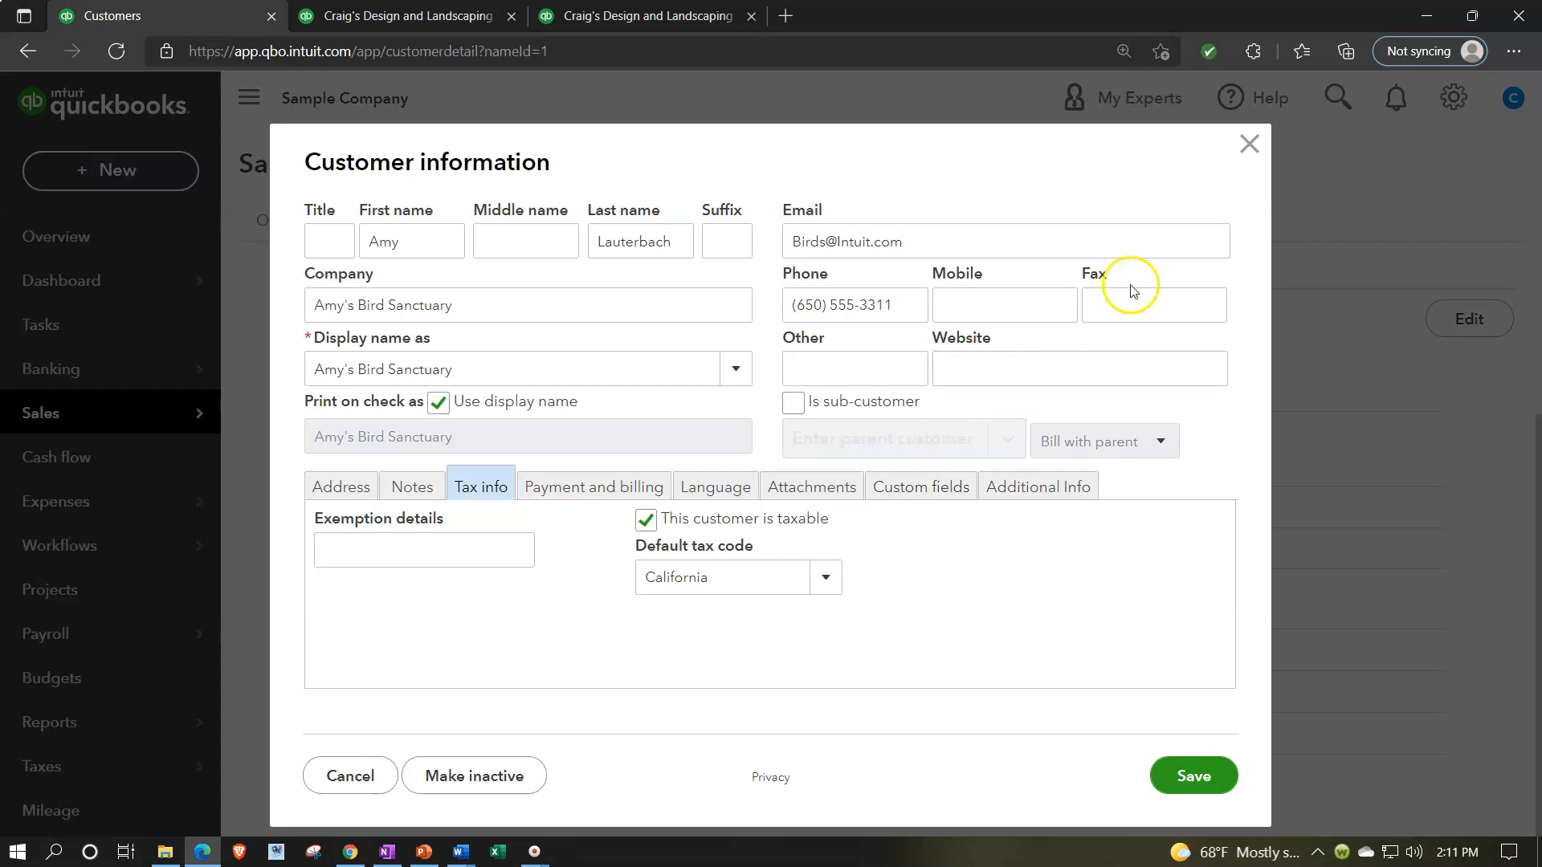
pyautogui.click(1251, 150)
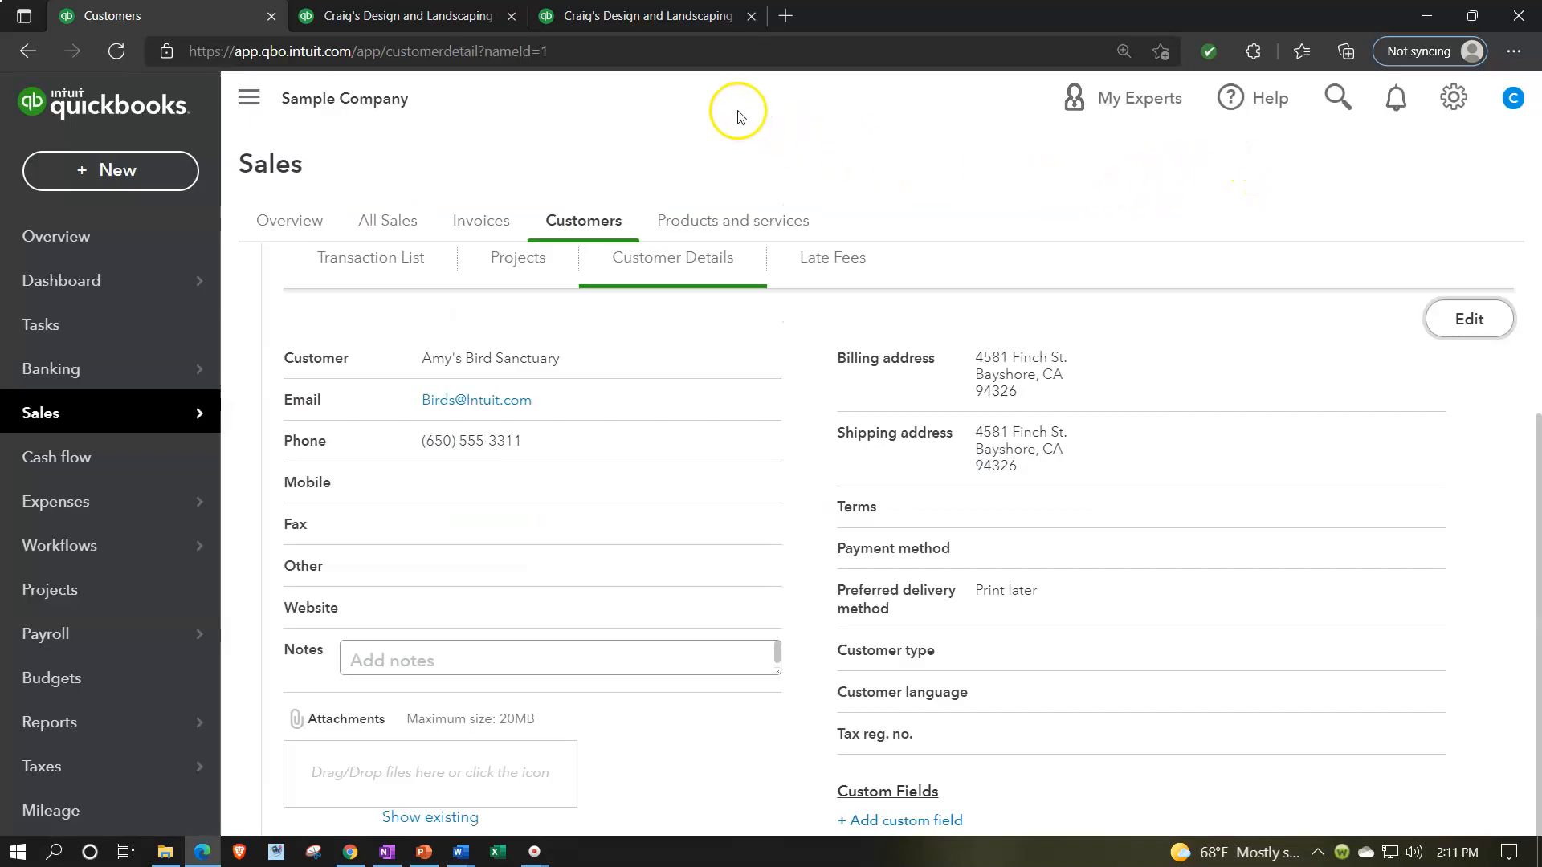
# Switch to the 2021 Balance Sheet and examine the sales tax payable accounts under Other Current Liabilities.
pyautogui.click(427, 13)
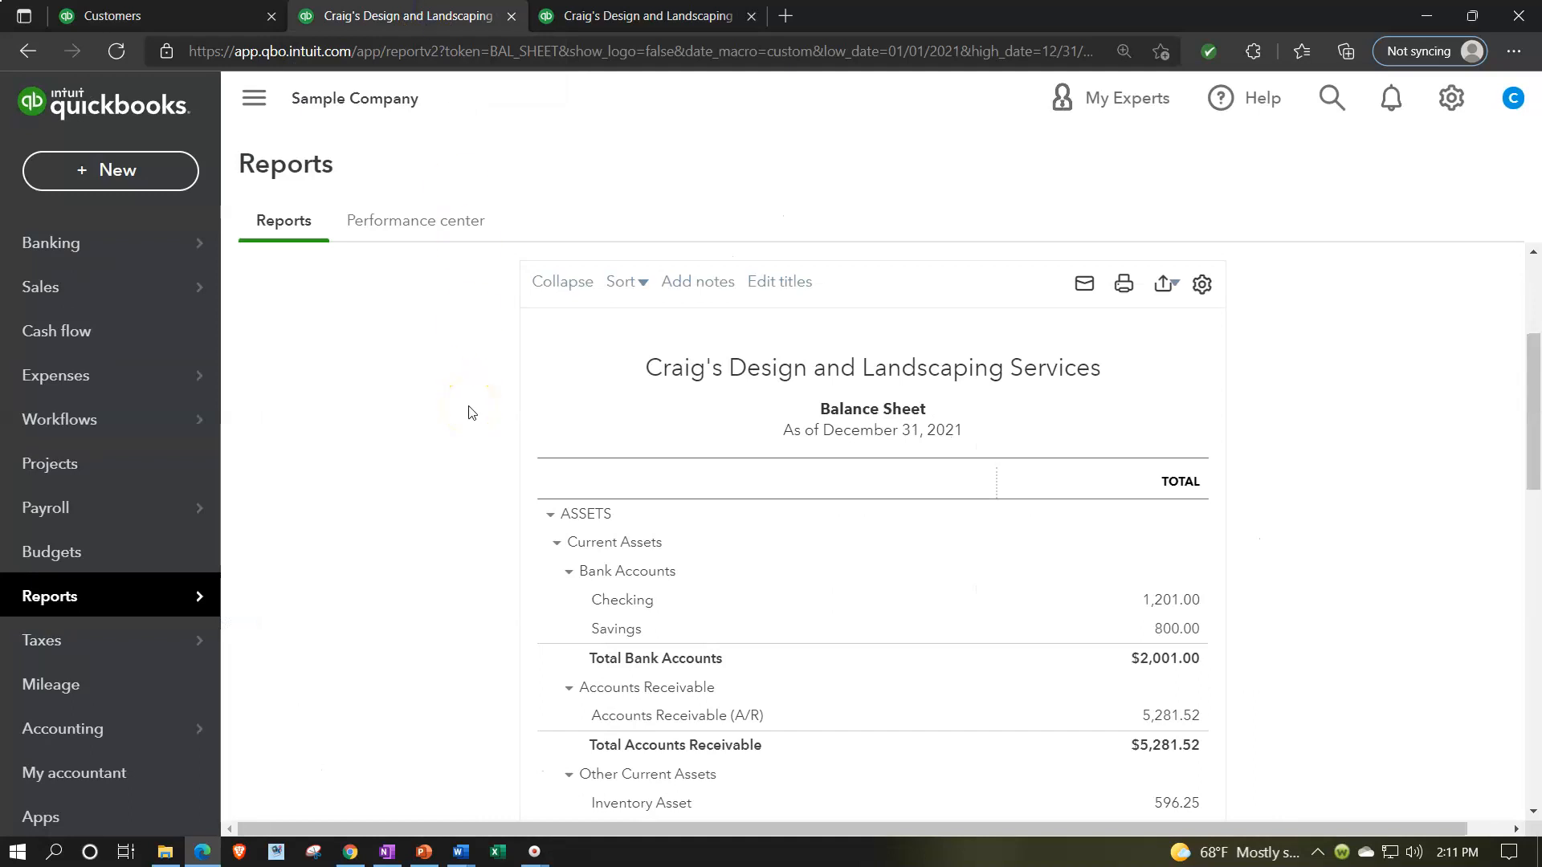
pyautogui.hotkey('ctrl', '+')
pyautogui.scroll(-5, 470, 412)
pyautogui.scroll(-3, 470, 412)
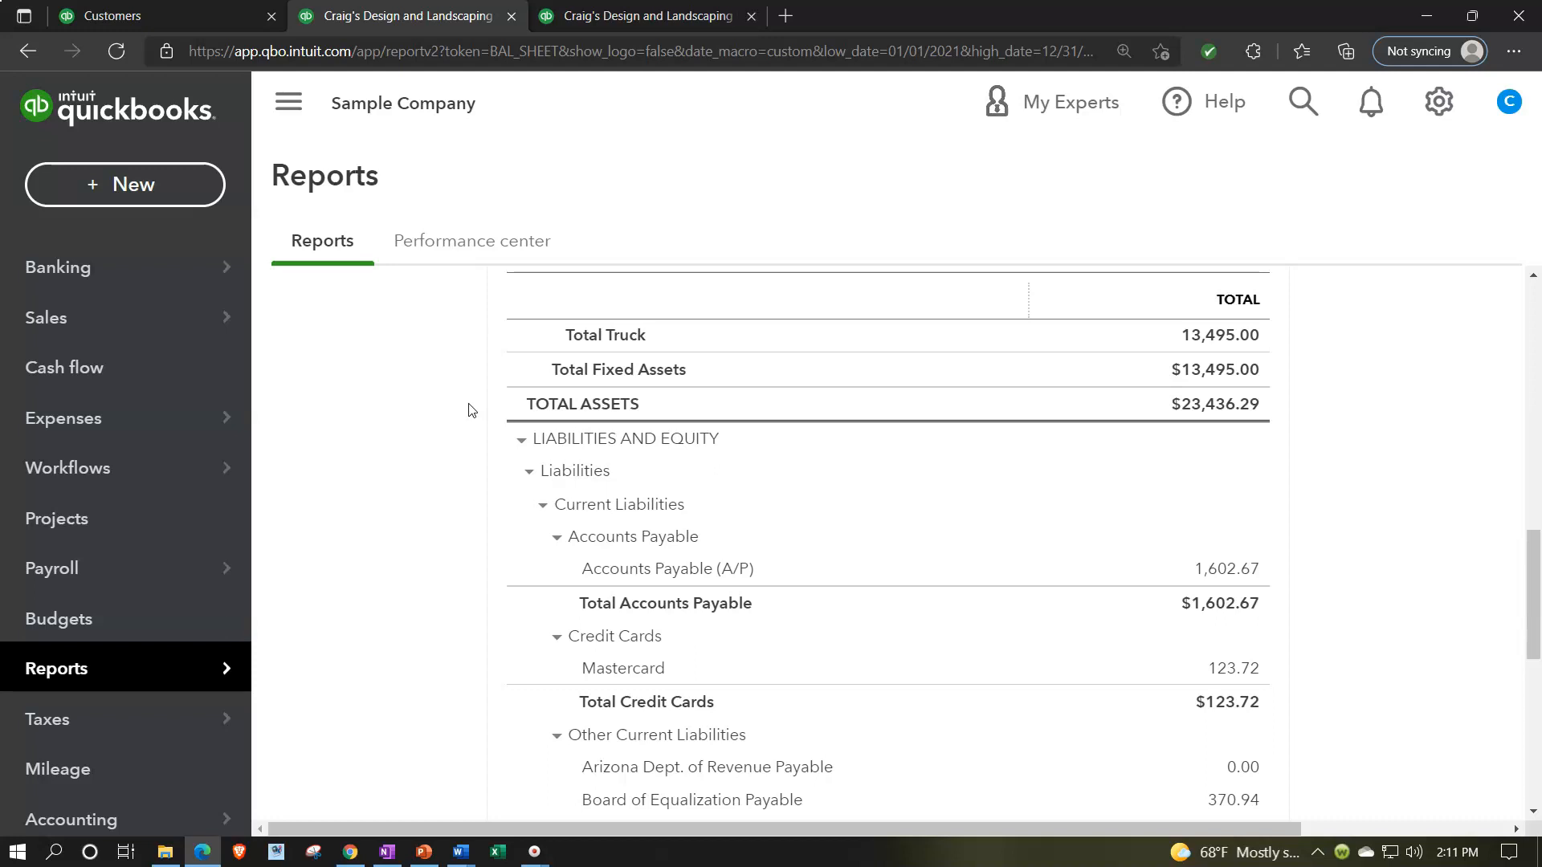
pyautogui.scroll(-1, 470, 412)
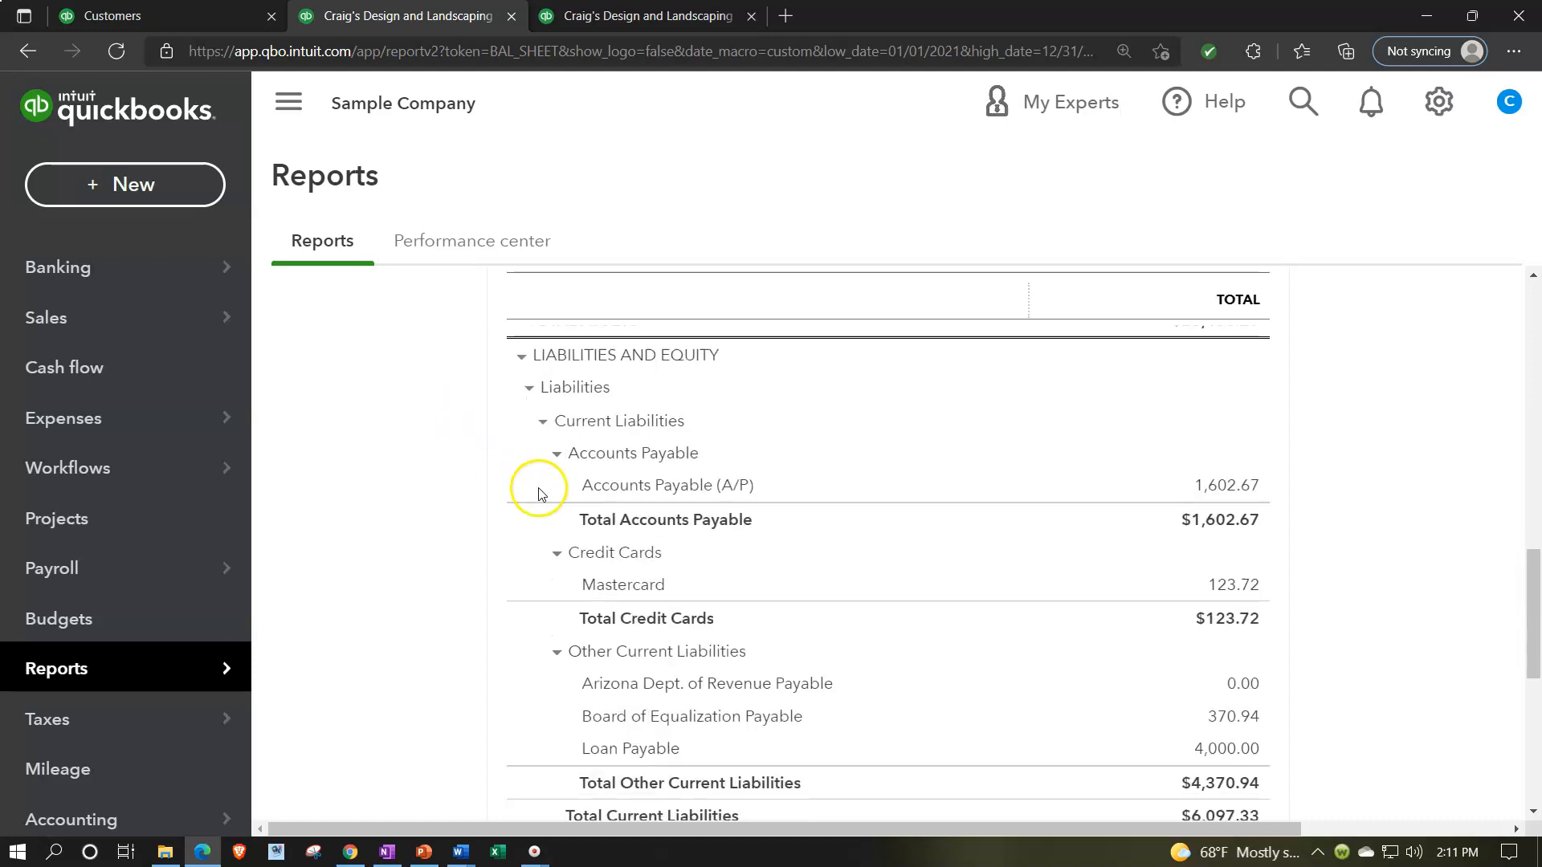
pyautogui.scroll(-1, 546, 504)
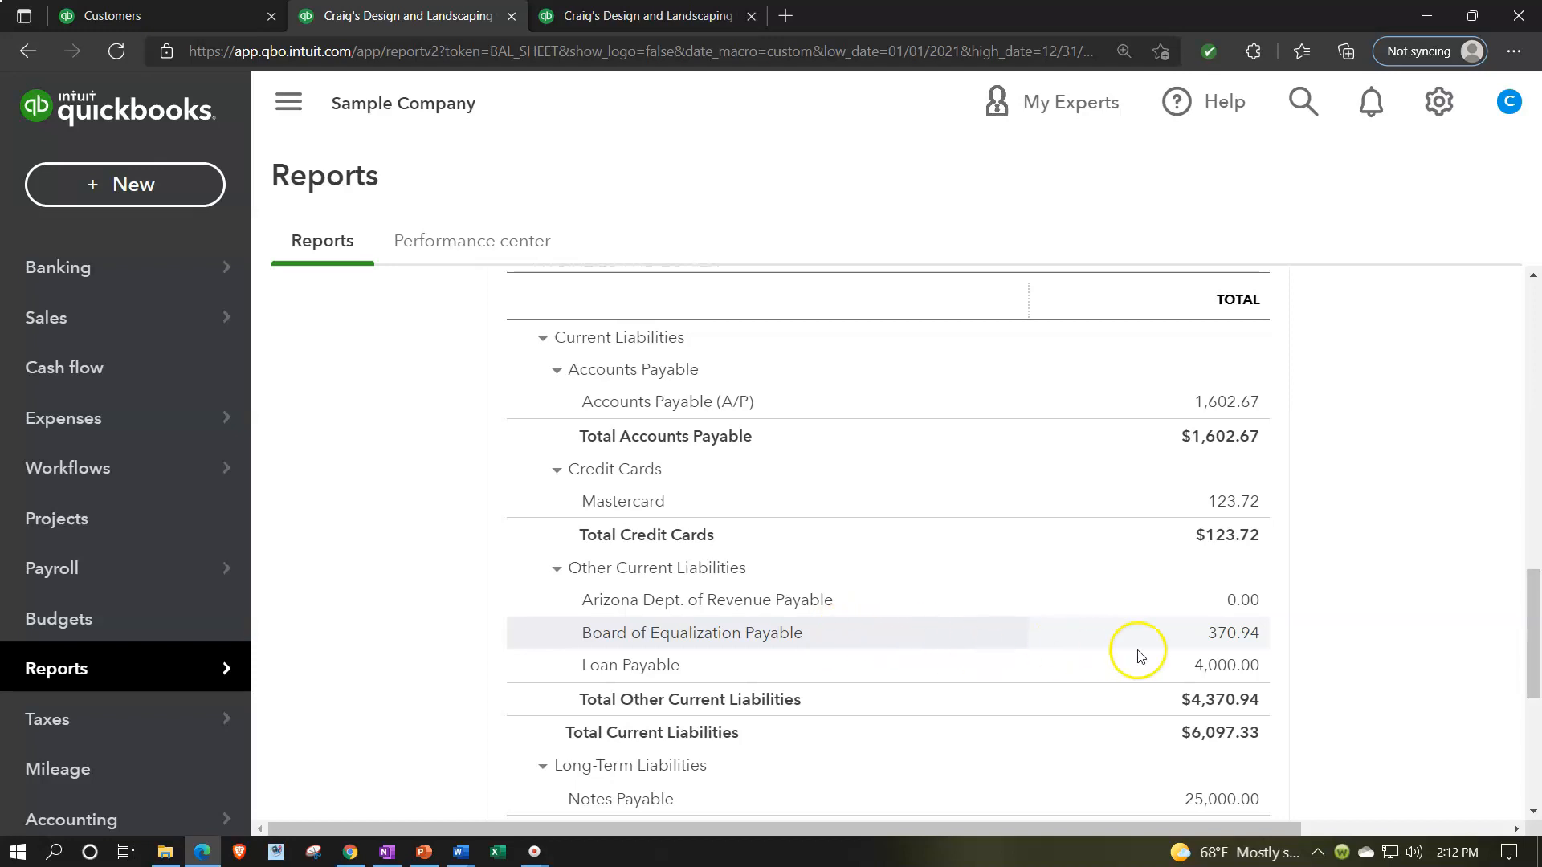
# Open the transaction detail behind the Board of Equalization Payable balance and review its entries with the navigation menu collapsed.
pyautogui.click(1234, 633)
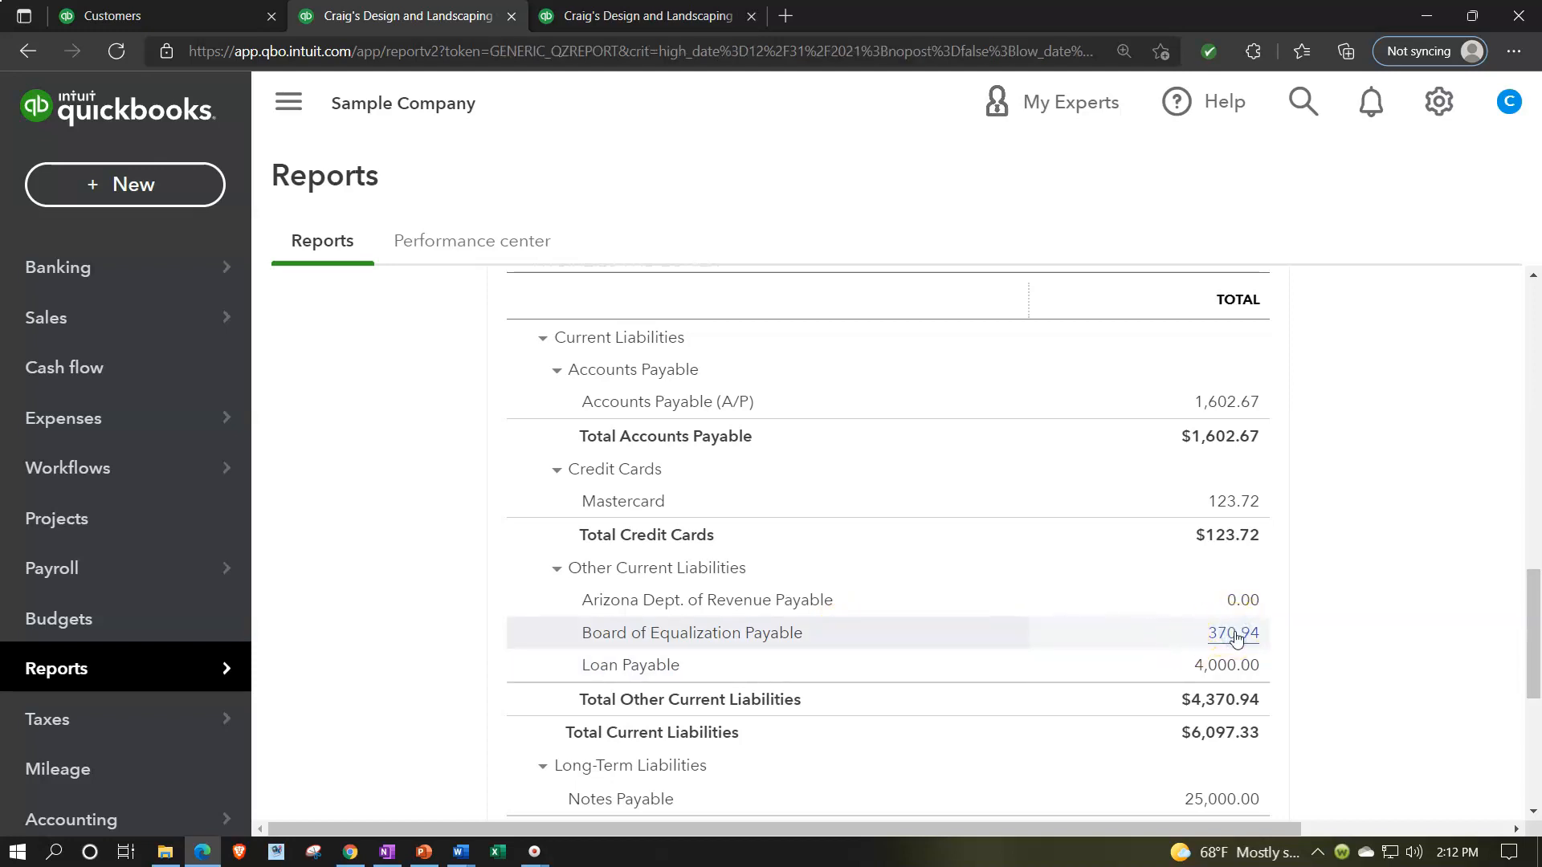
pyautogui.click(291, 109)
pyautogui.hotkey('ctrl', '-')
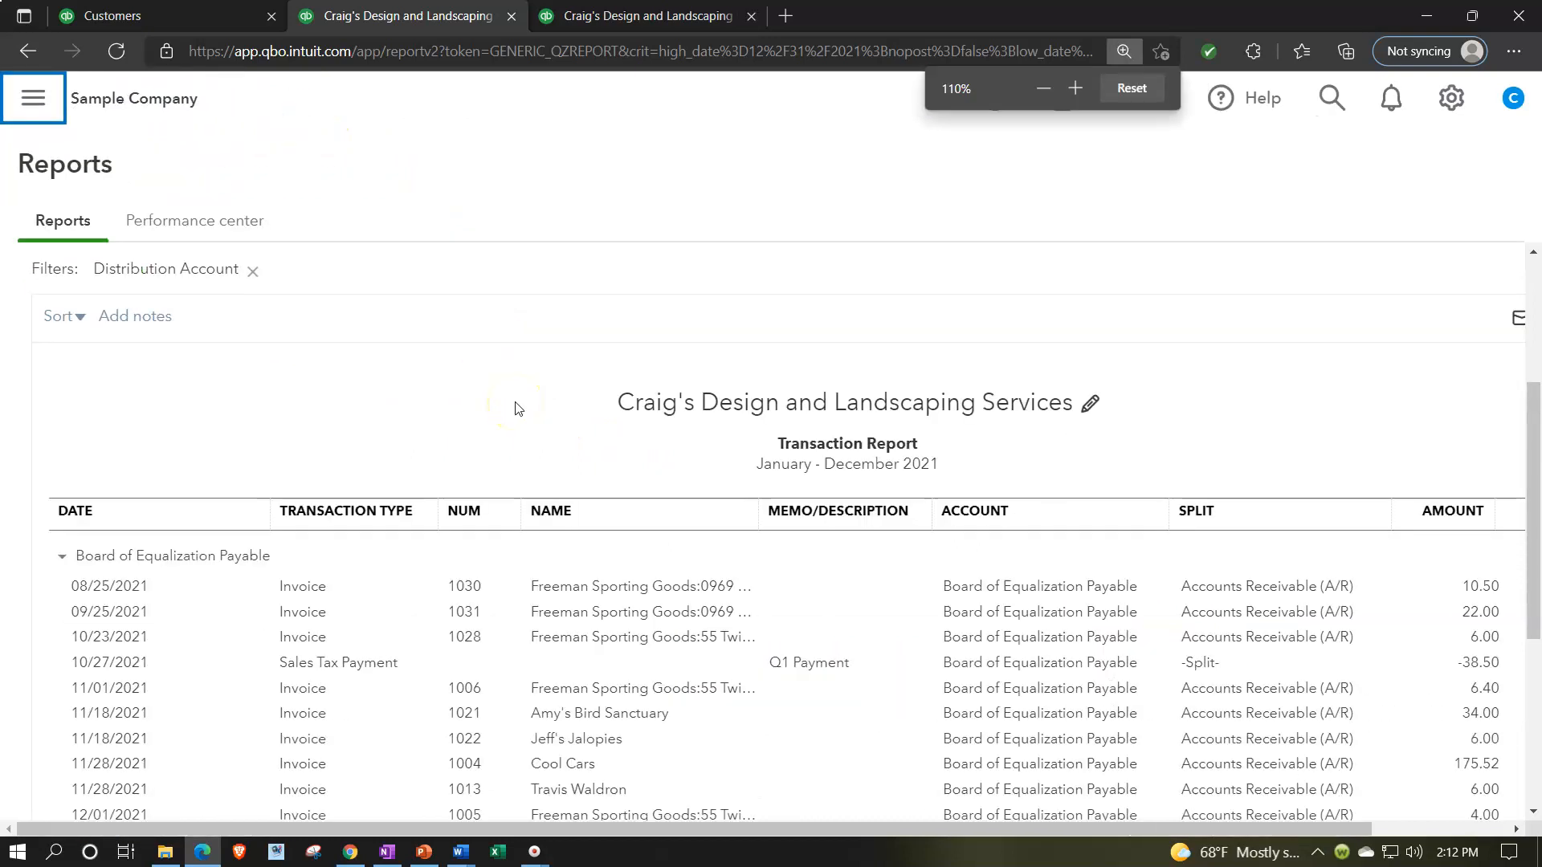
pyautogui.scroll(-1, 515, 408)
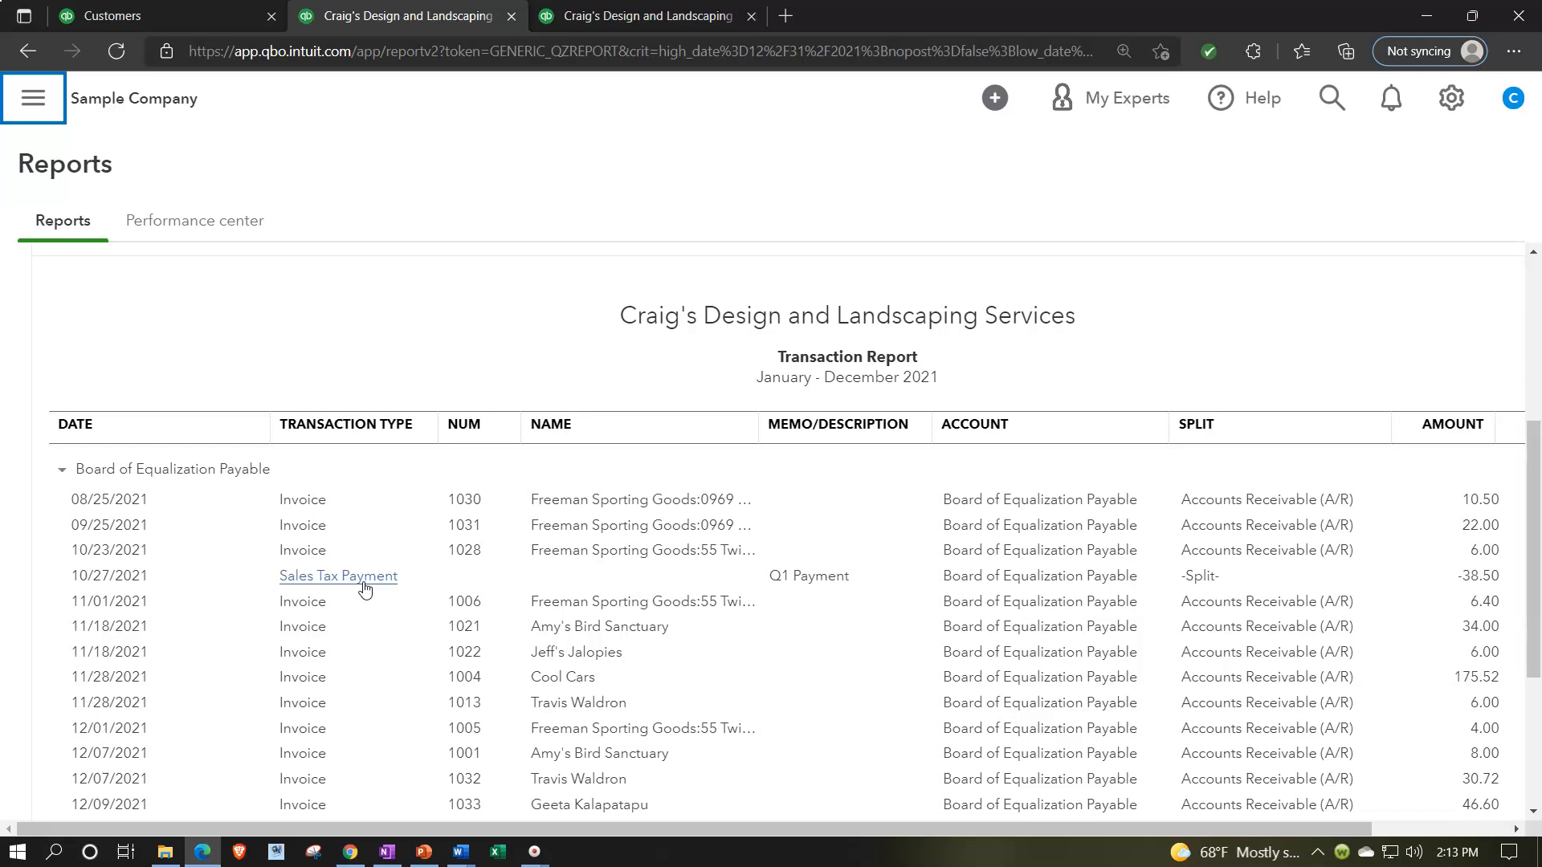
# Open the 10/27/2021 sales tax payment from the transaction report, review its details, and close it.
pyautogui.click(352, 588)
pyautogui.click(385, 581)
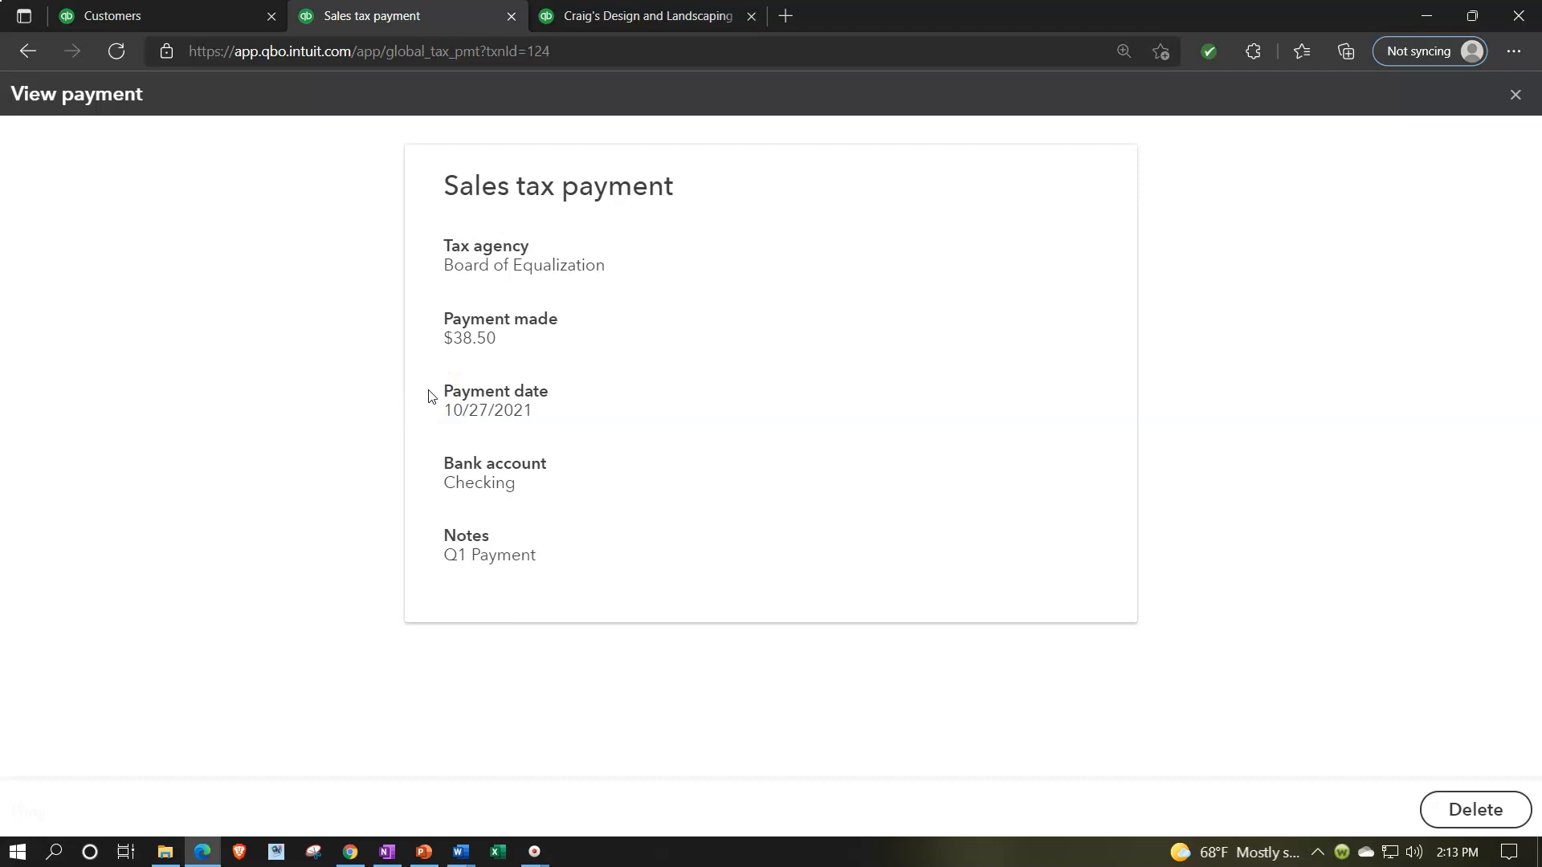
pyautogui.click(1505, 102)
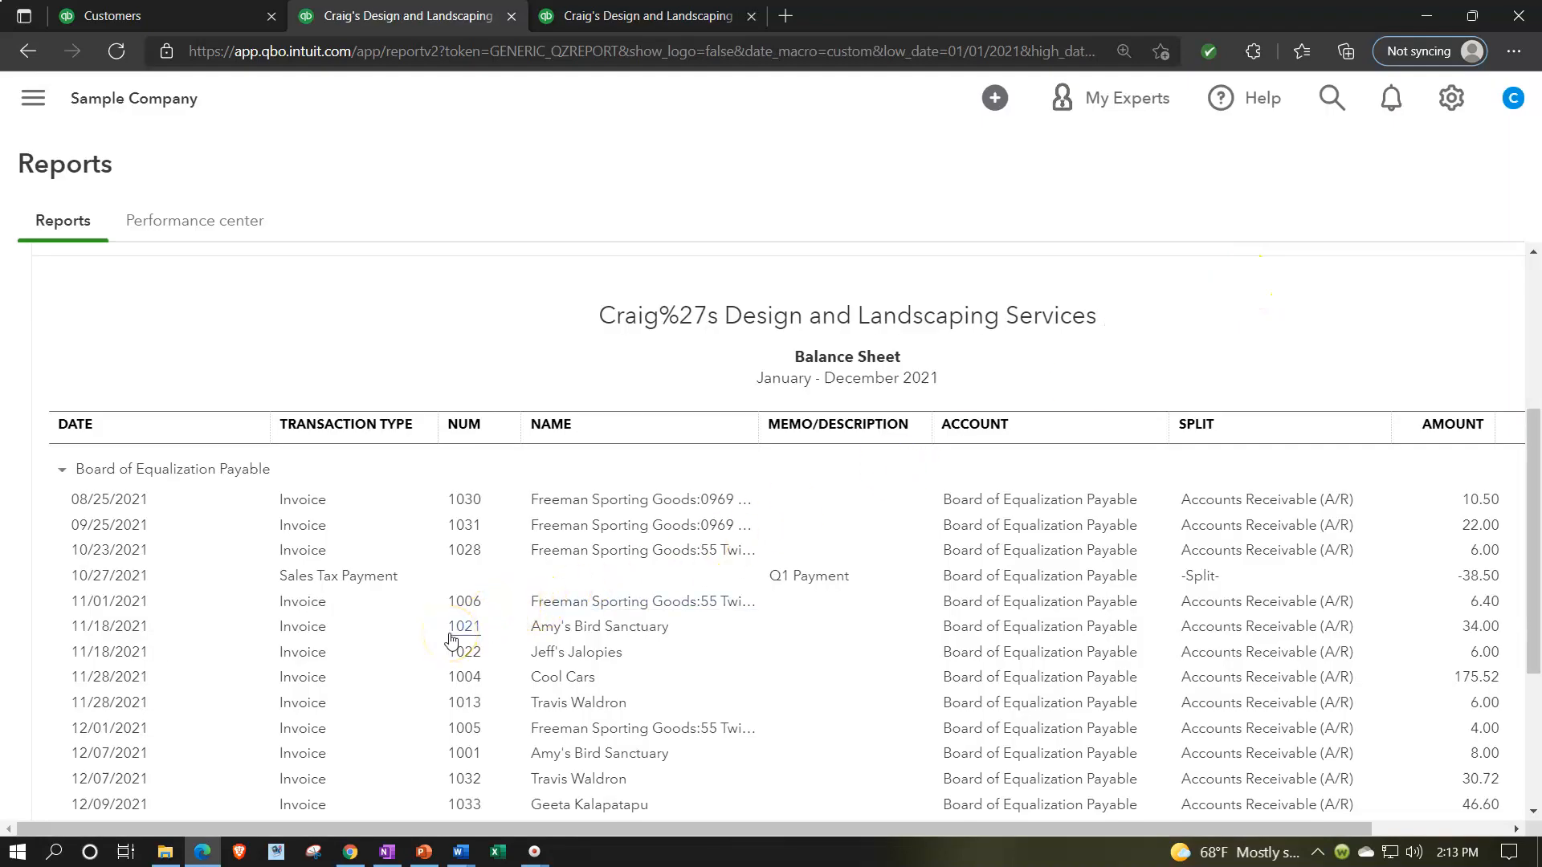
# Leave the transaction report for the reports list and open the Balance Sheet from the favorites.
pyautogui.scroll(4, 450, 638)
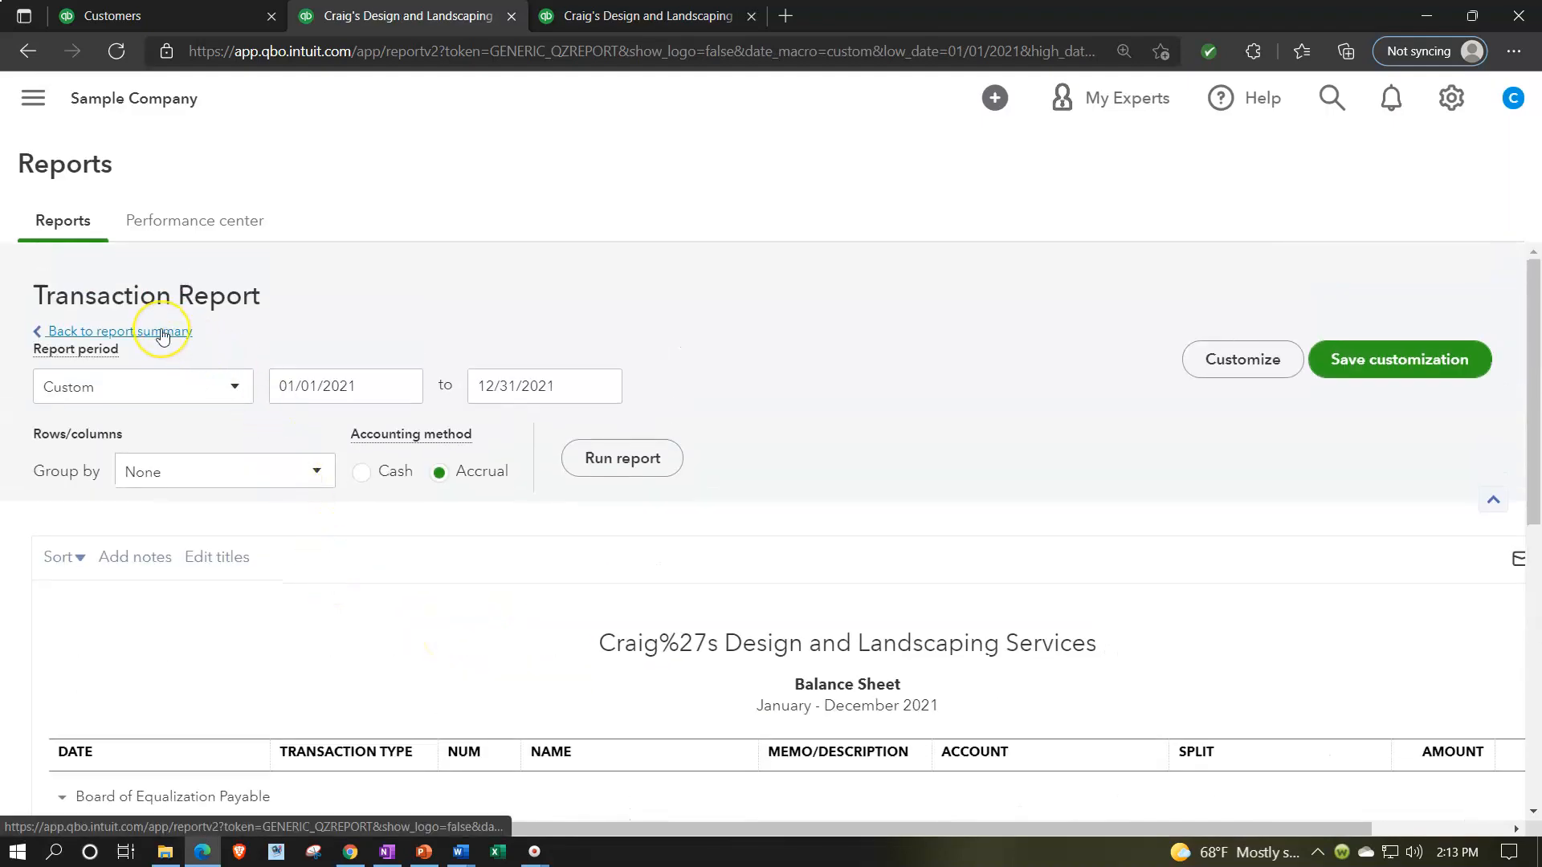
pyautogui.scroll(-3, 213, 578)
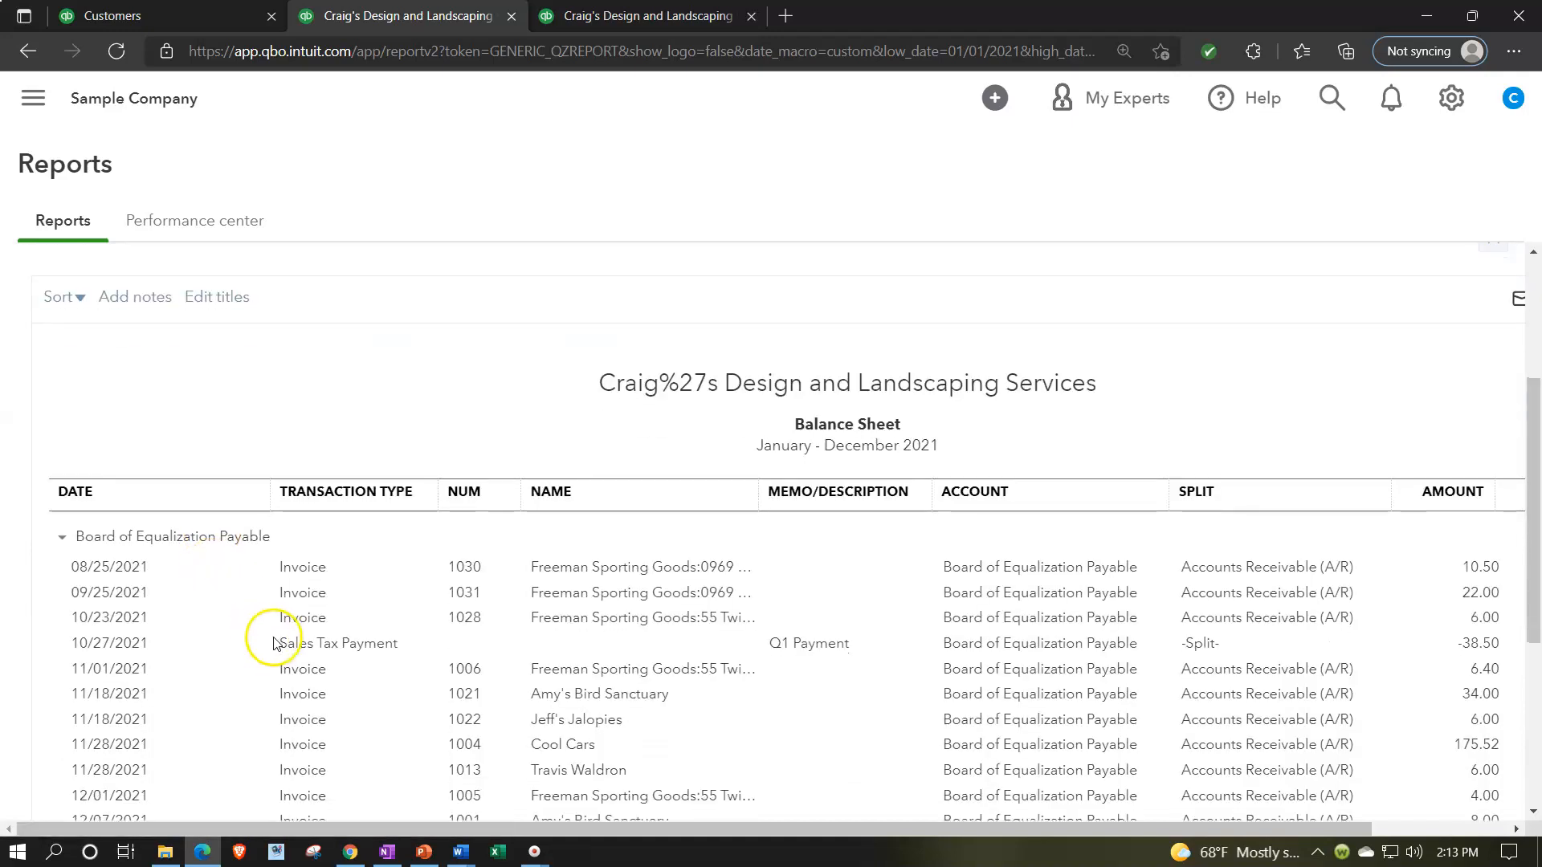
pyautogui.scroll(3, 249, 602)
pyautogui.click(176, 332)
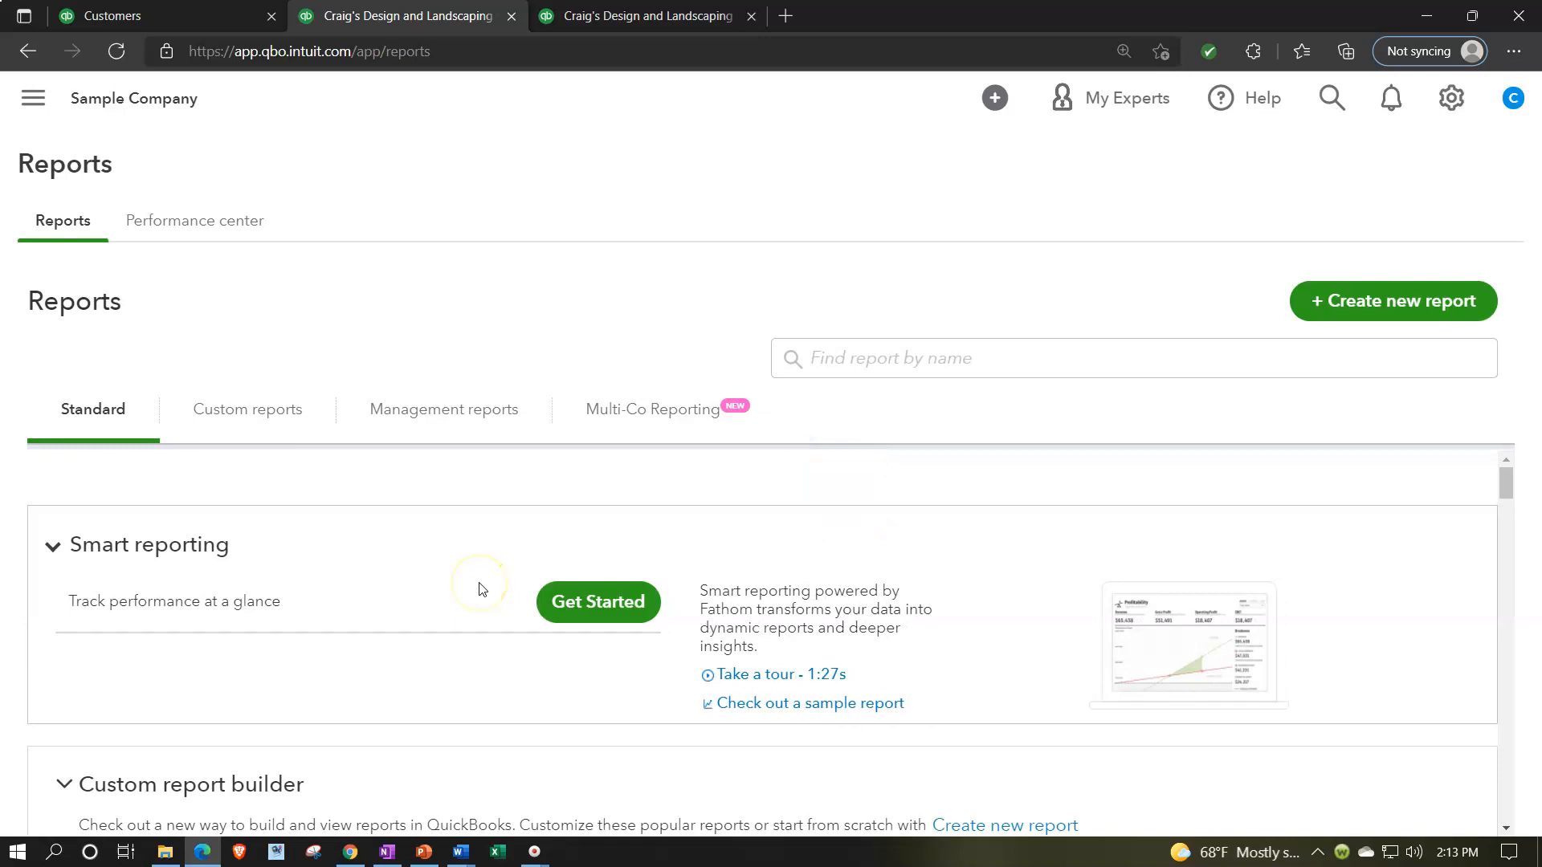
pyautogui.scroll(-8, 481, 590)
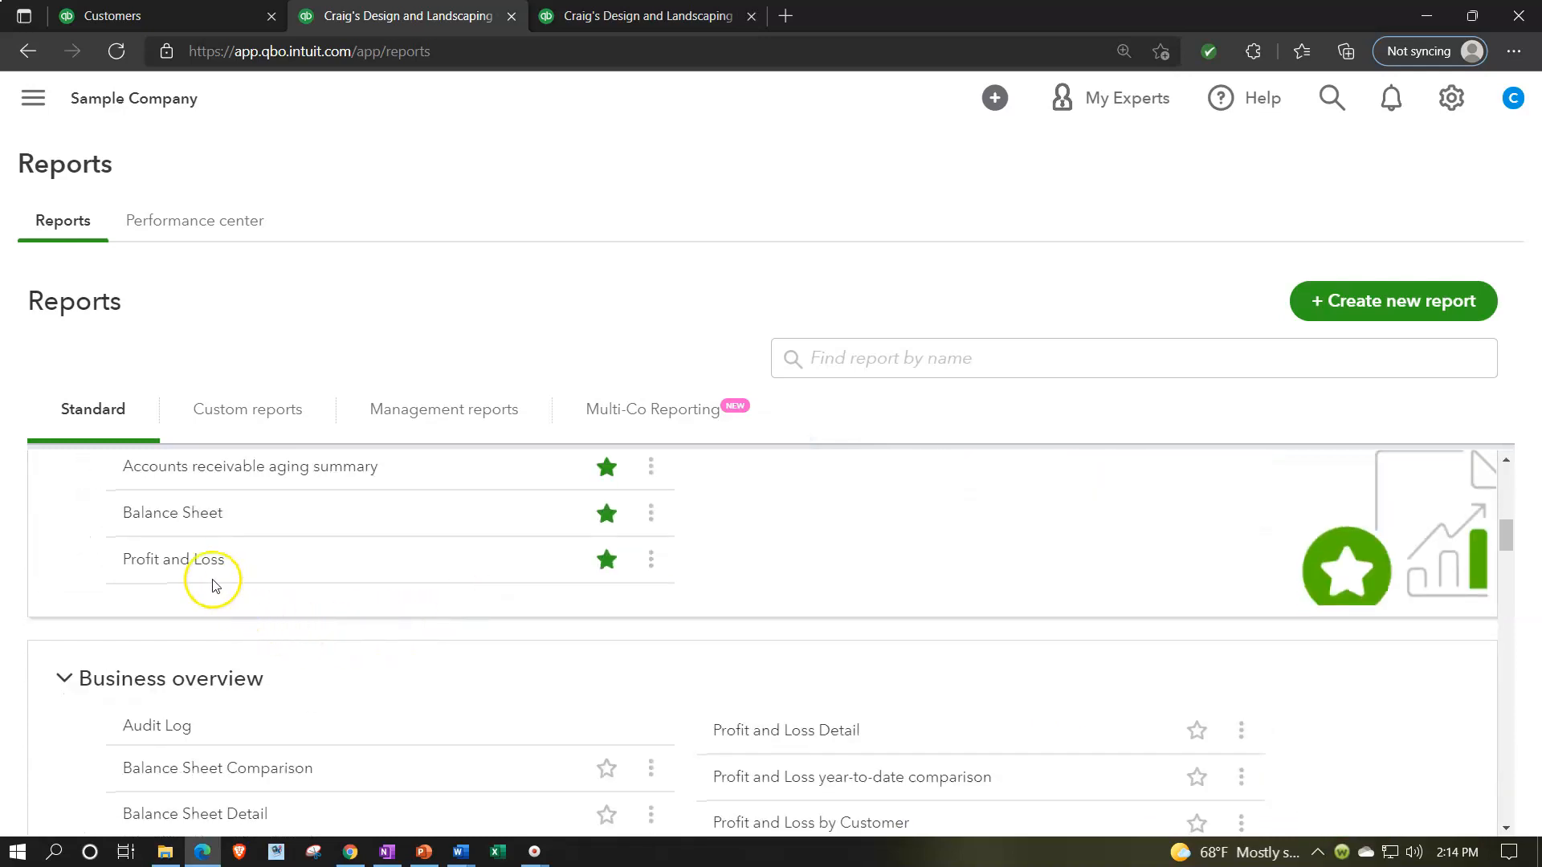
pyautogui.click(169, 513)
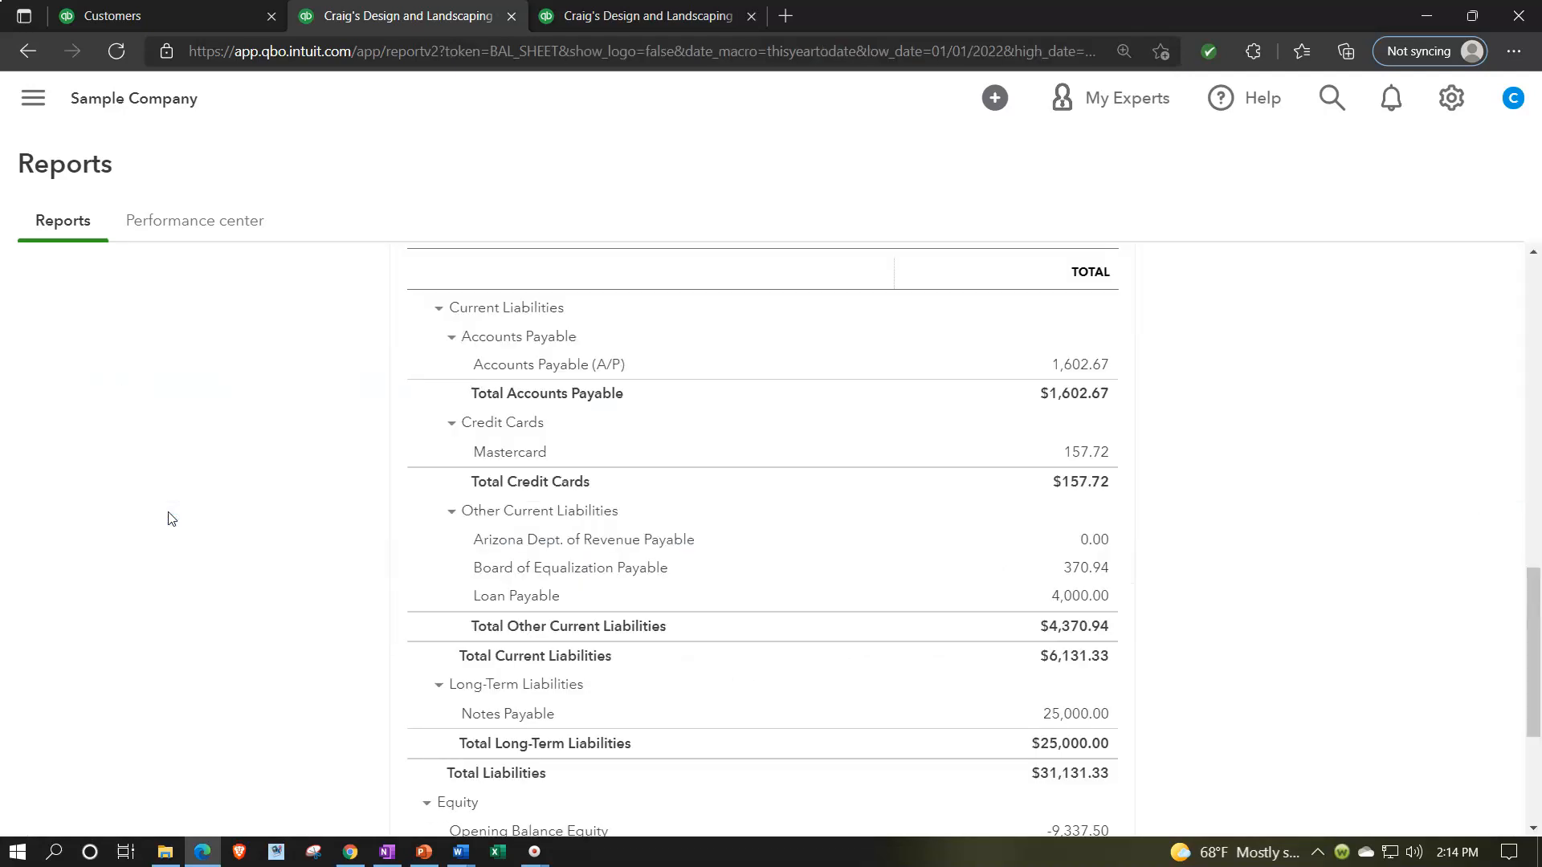
# Set the Balance Sheet period to 01/01/2021 through 12/31/2021 and run the report.
pyautogui.scroll(3, 463, 347)
pyautogui.scroll(10, 463, 347)
pyautogui.moveTo(372, 381); pyautogui.dragTo(220, 352)
pyautogui.write('01012021')
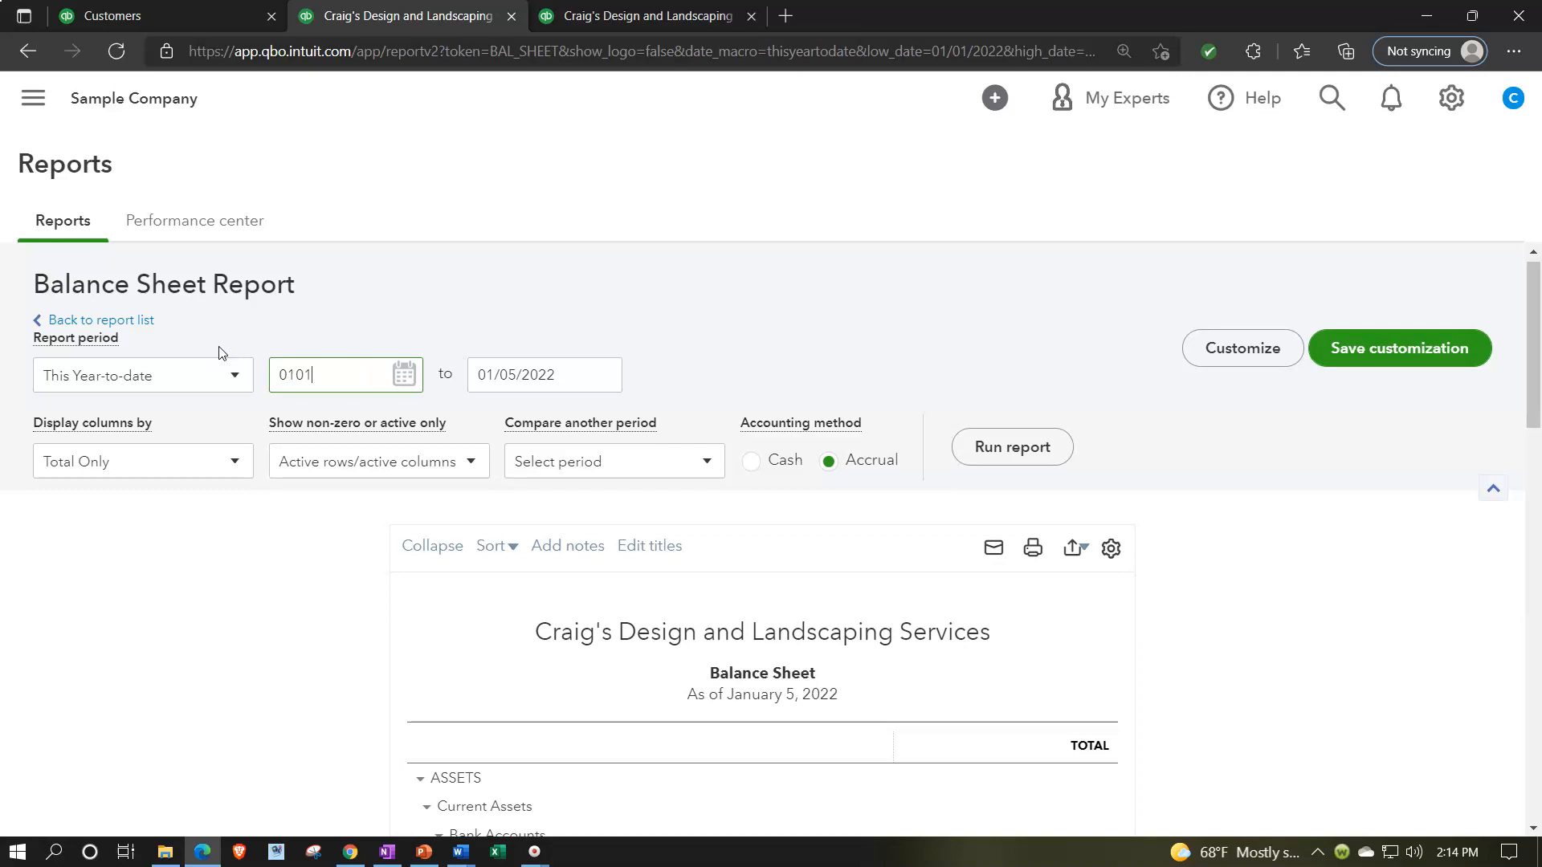
pyautogui.press('Tab')
pyautogui.write('12/31/2021')
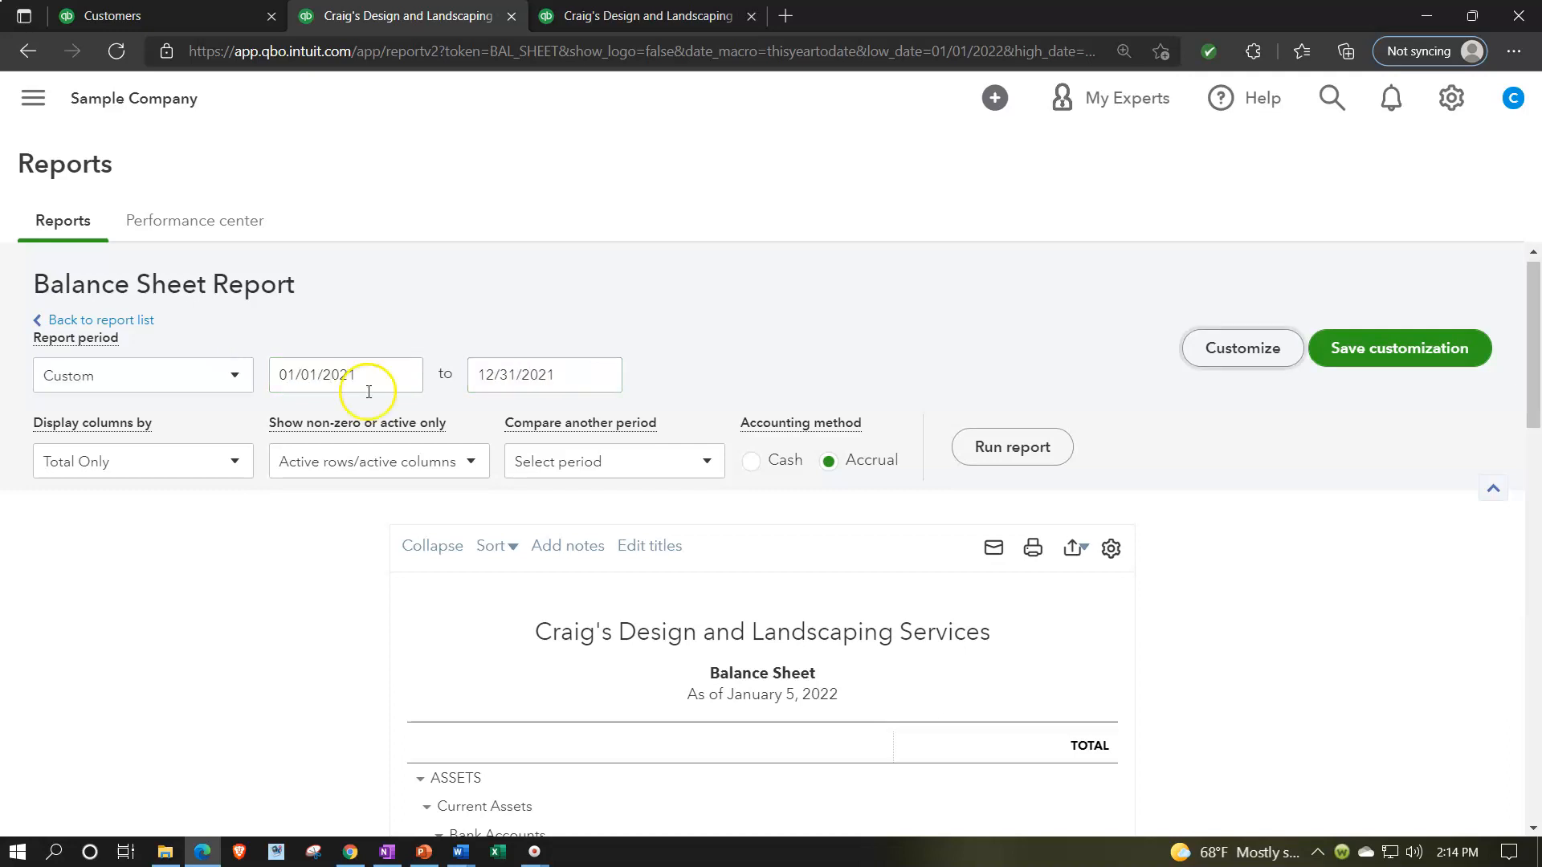
pyautogui.click(976, 444)
# Open the transaction detail behind the Checking account balance on the 2021 Balance Sheet.
pyautogui.hotkey('ctrl', '+')
pyautogui.hotkey('ctrl', '+')
pyautogui.scroll(-1, 458, 639)
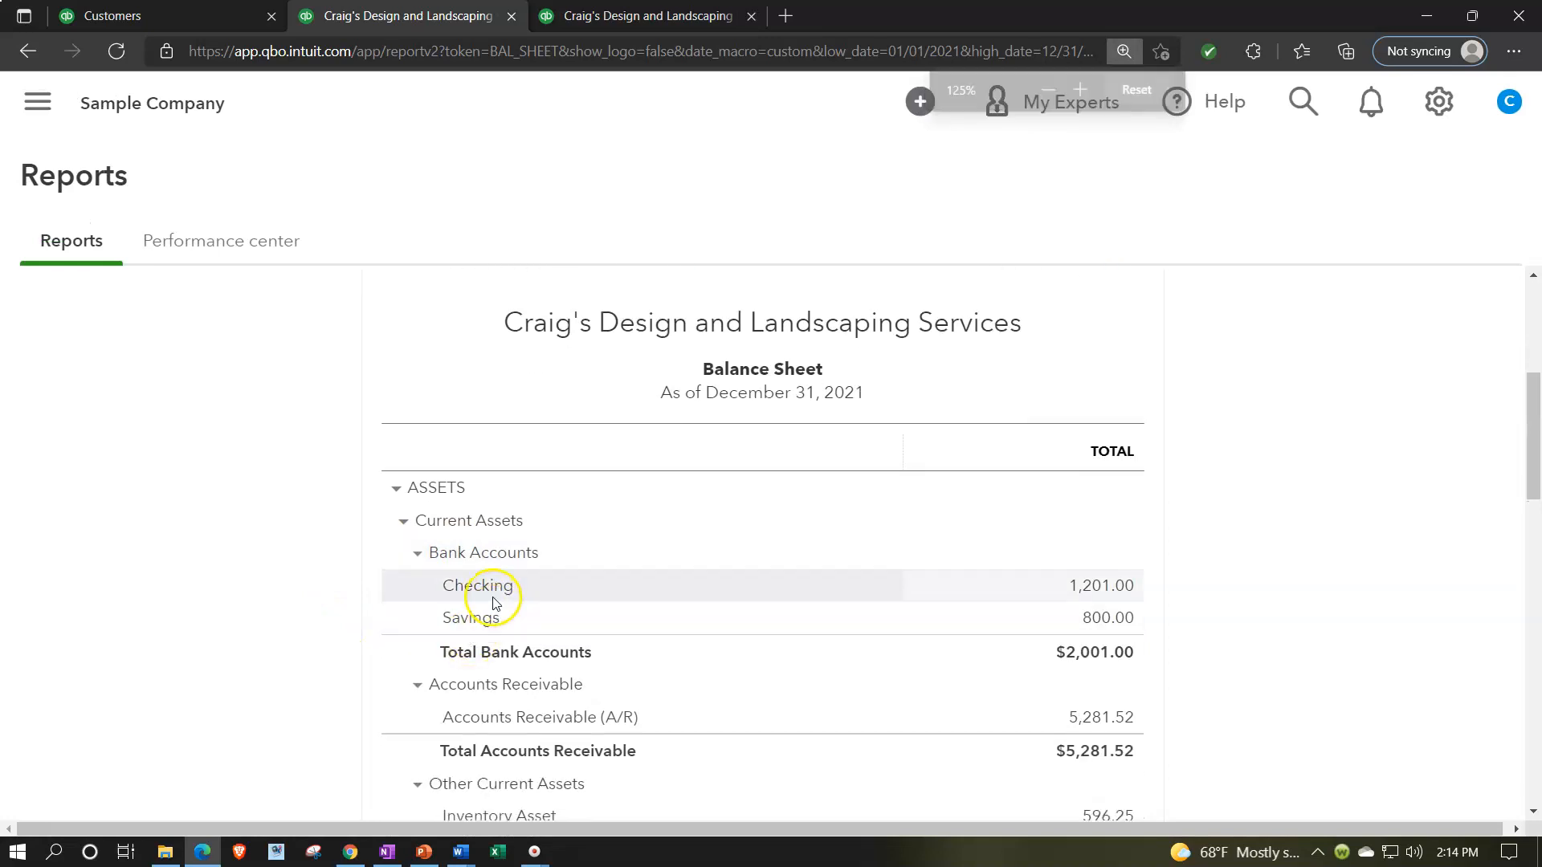
pyautogui.click(1100, 590)
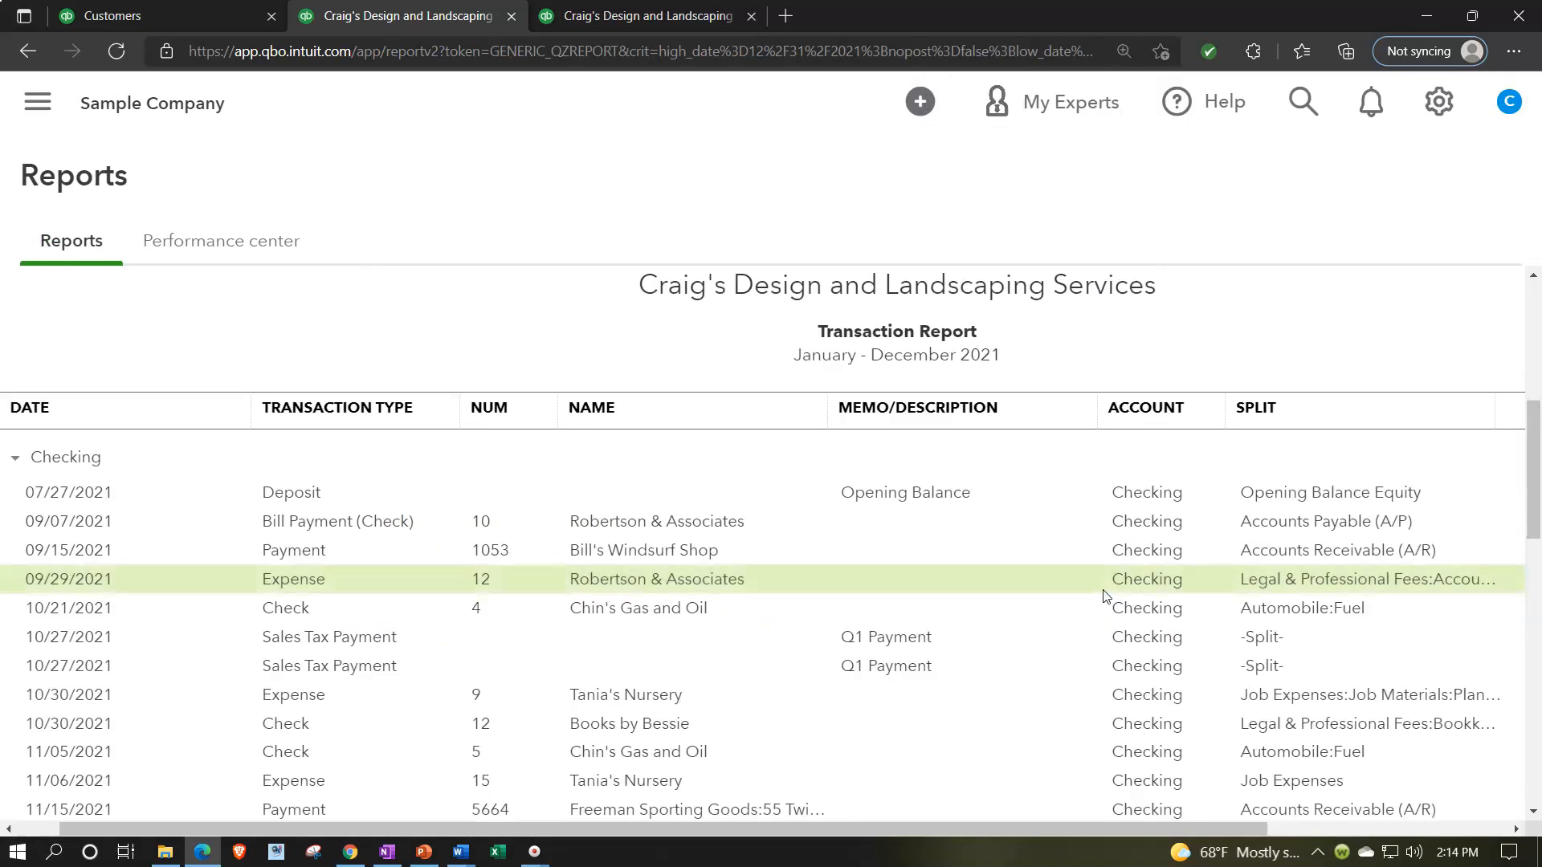
# Narrow the Checking transaction report to the period 10/01/2021 through 10/30/2021 and run it.
pyautogui.hotkey('ctrl', '-')
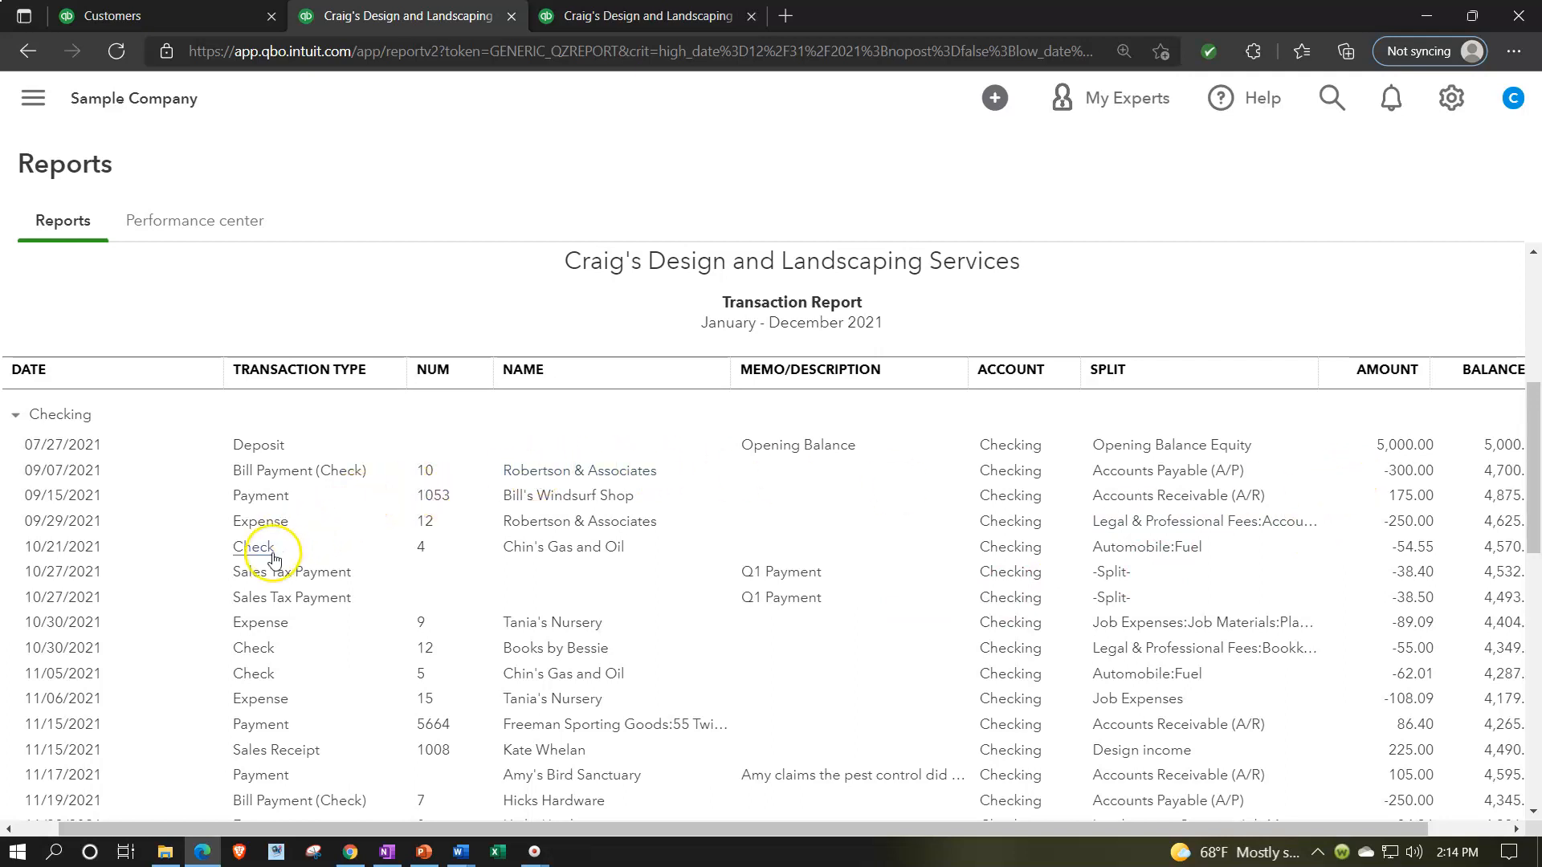
pyautogui.scroll(-1, 272, 557)
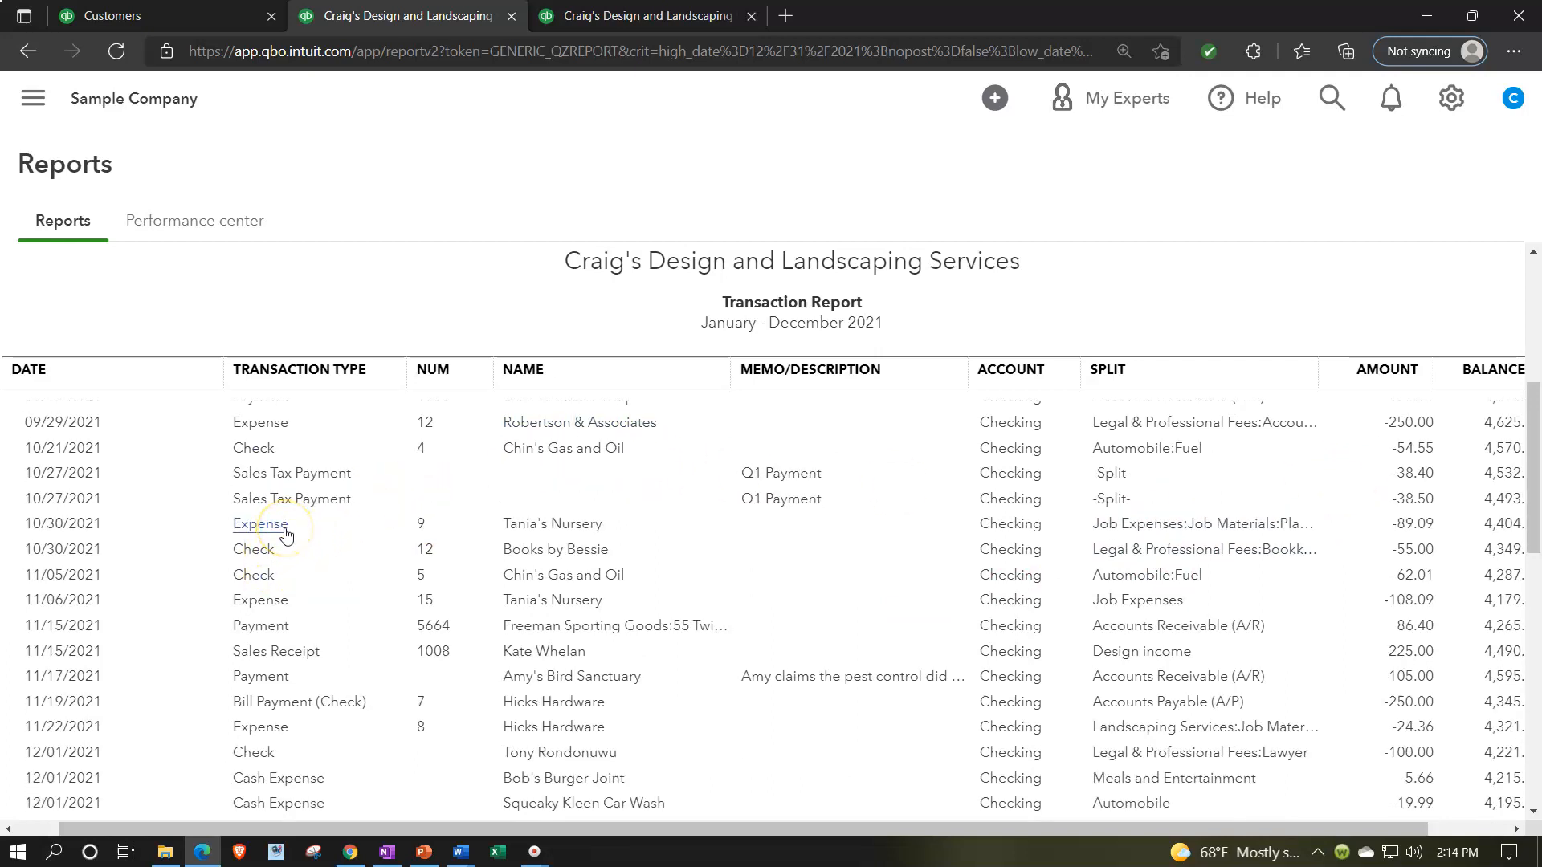
pyautogui.scroll(-2, 285, 534)
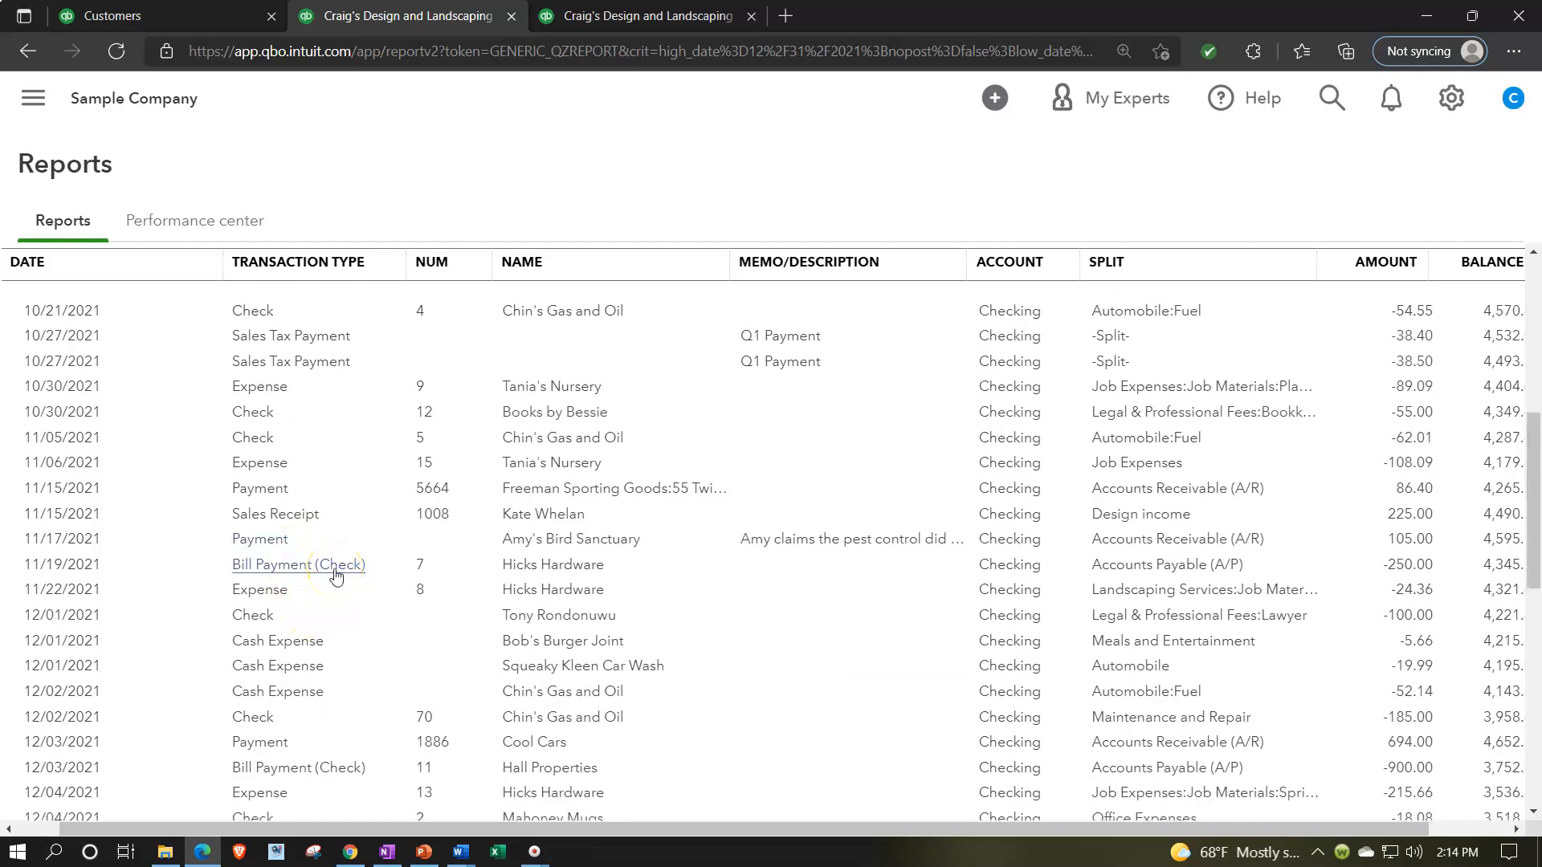
pyautogui.scroll(-6, 336, 573)
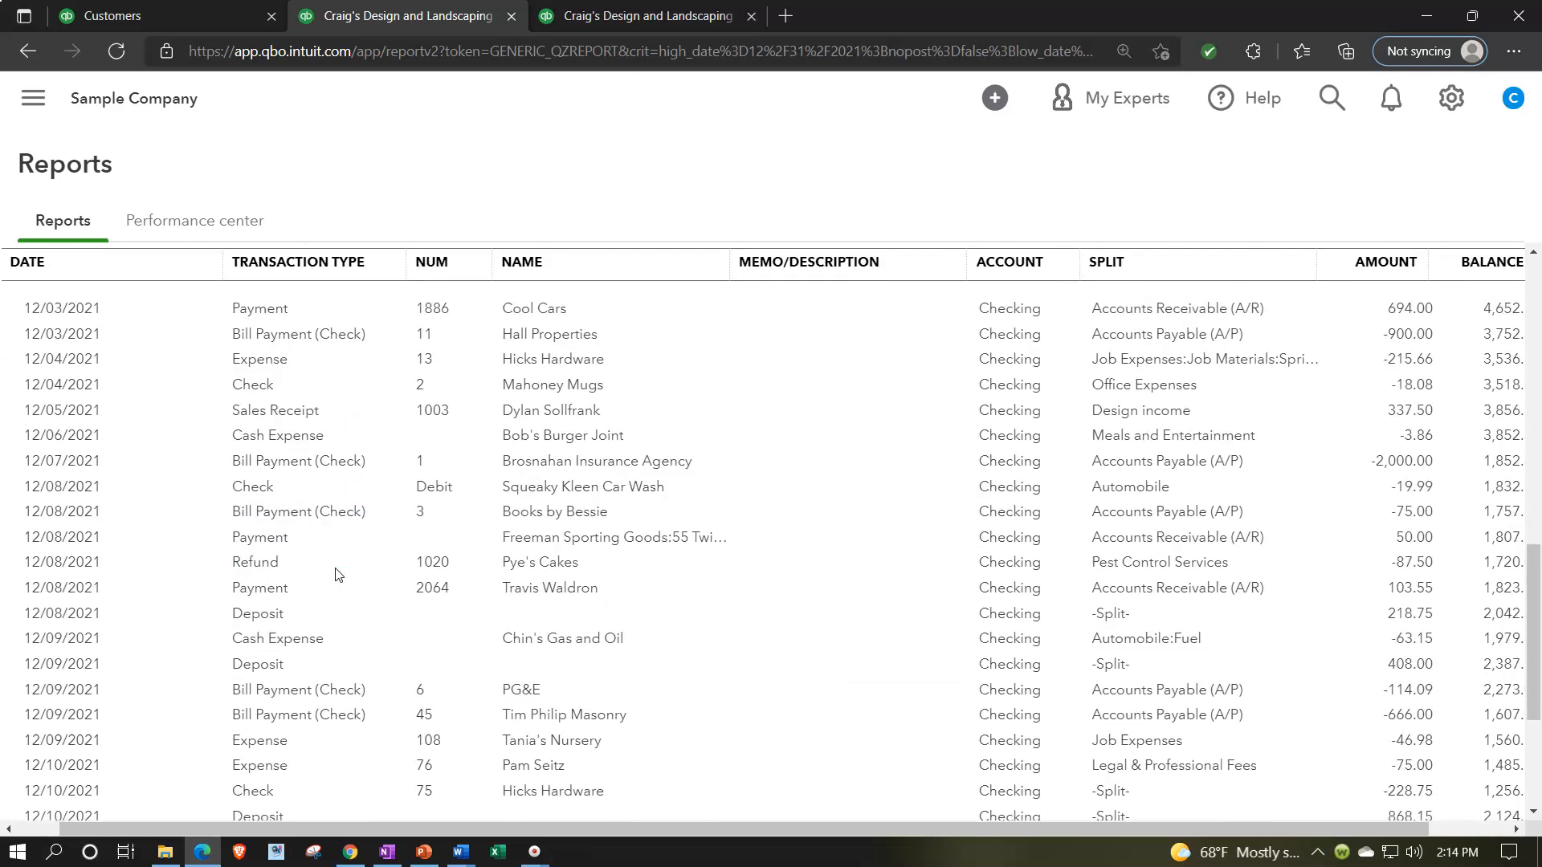
pyautogui.scroll(-2, 336, 572)
pyautogui.scroll(15, 336, 572)
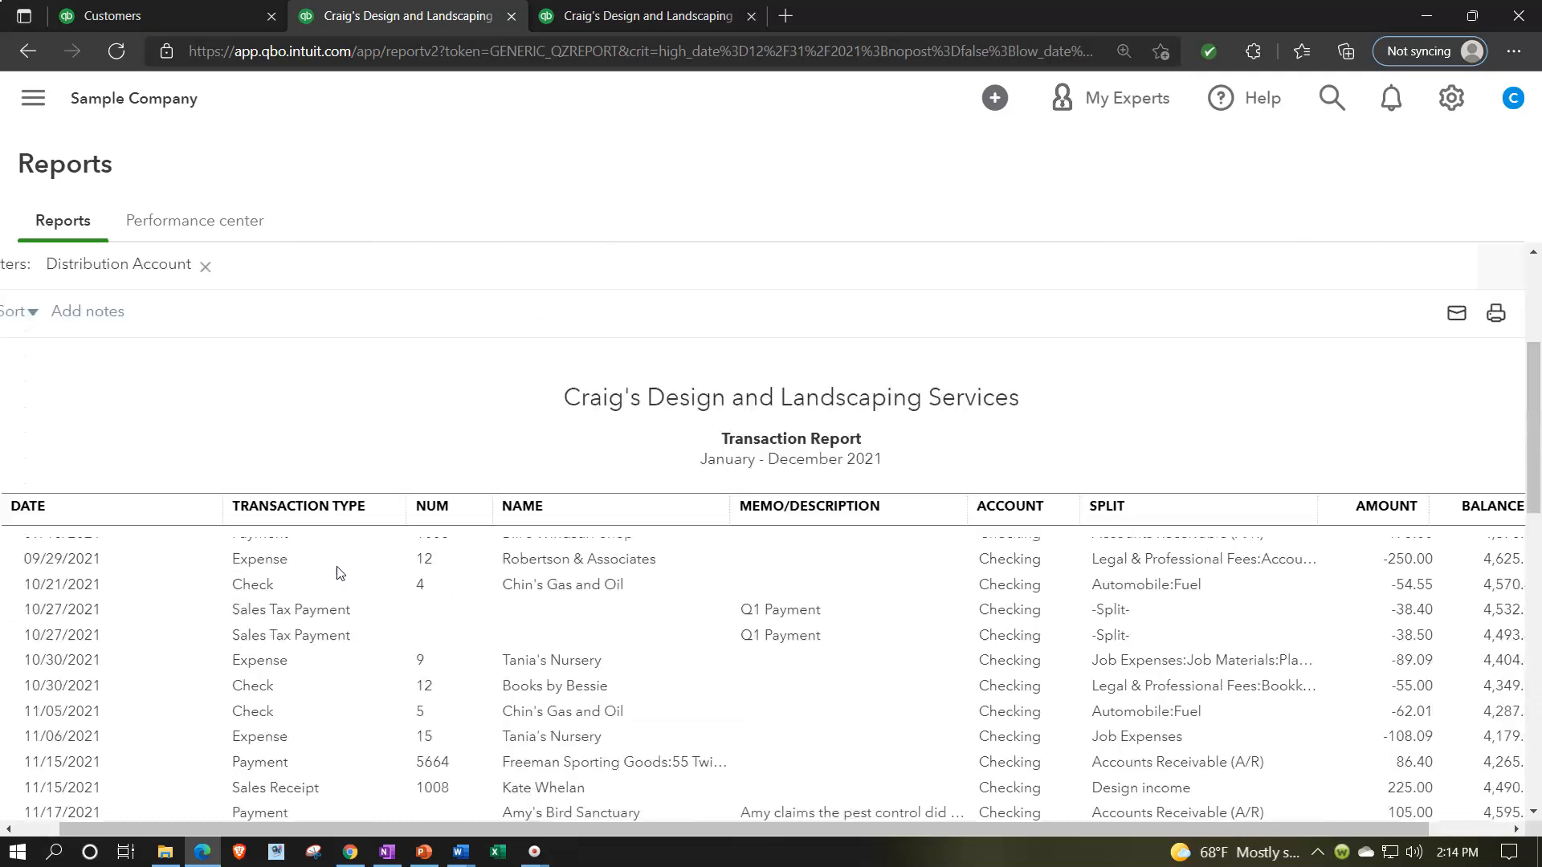
pyautogui.click(350, 536)
pyautogui.click(378, 391)
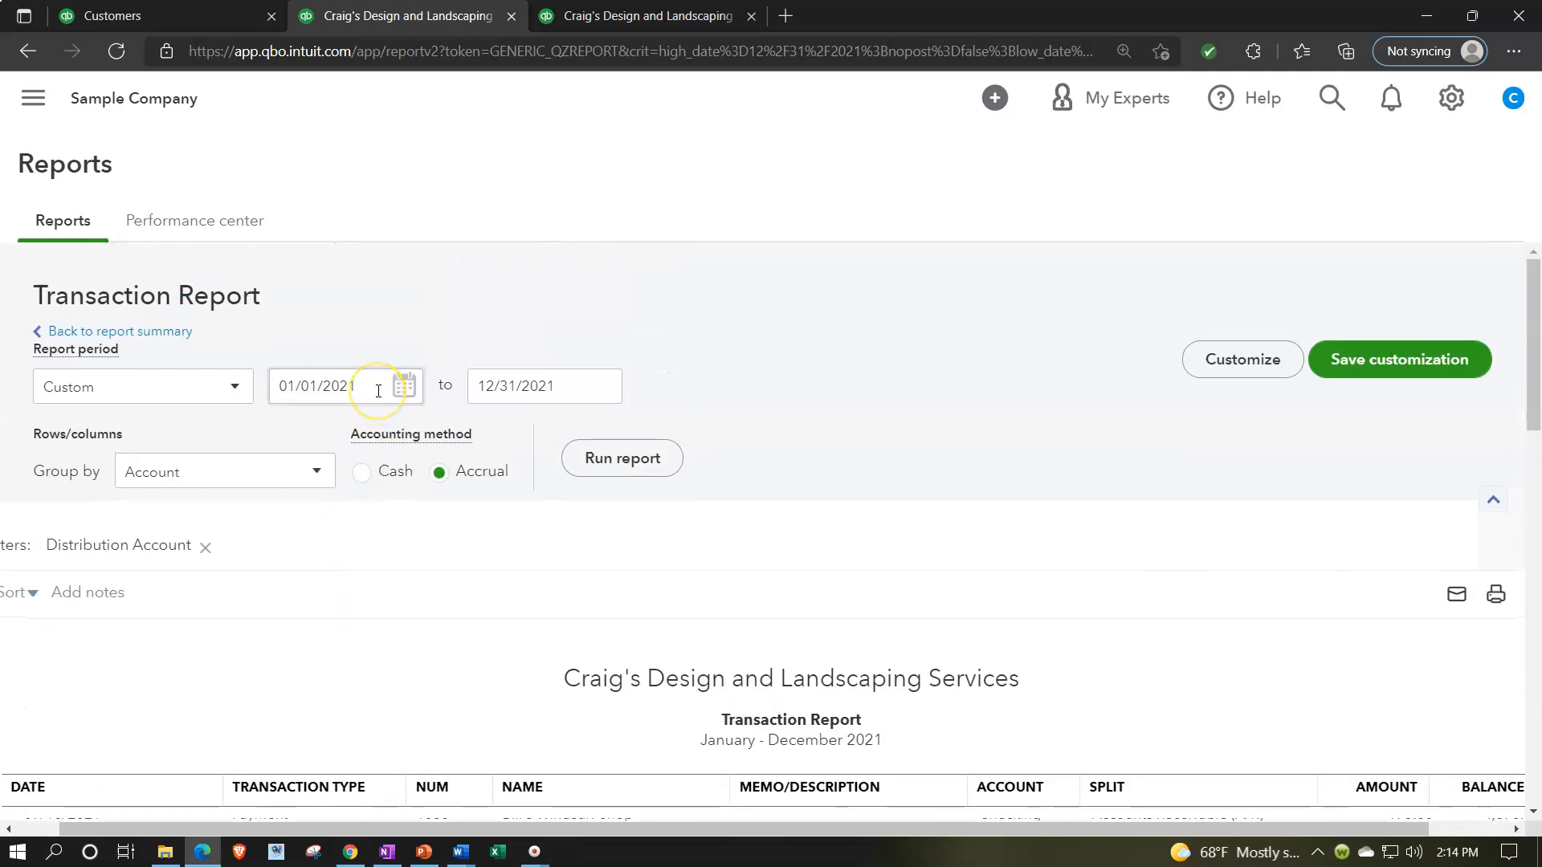
pyautogui.scroll(-15, 378, 391)
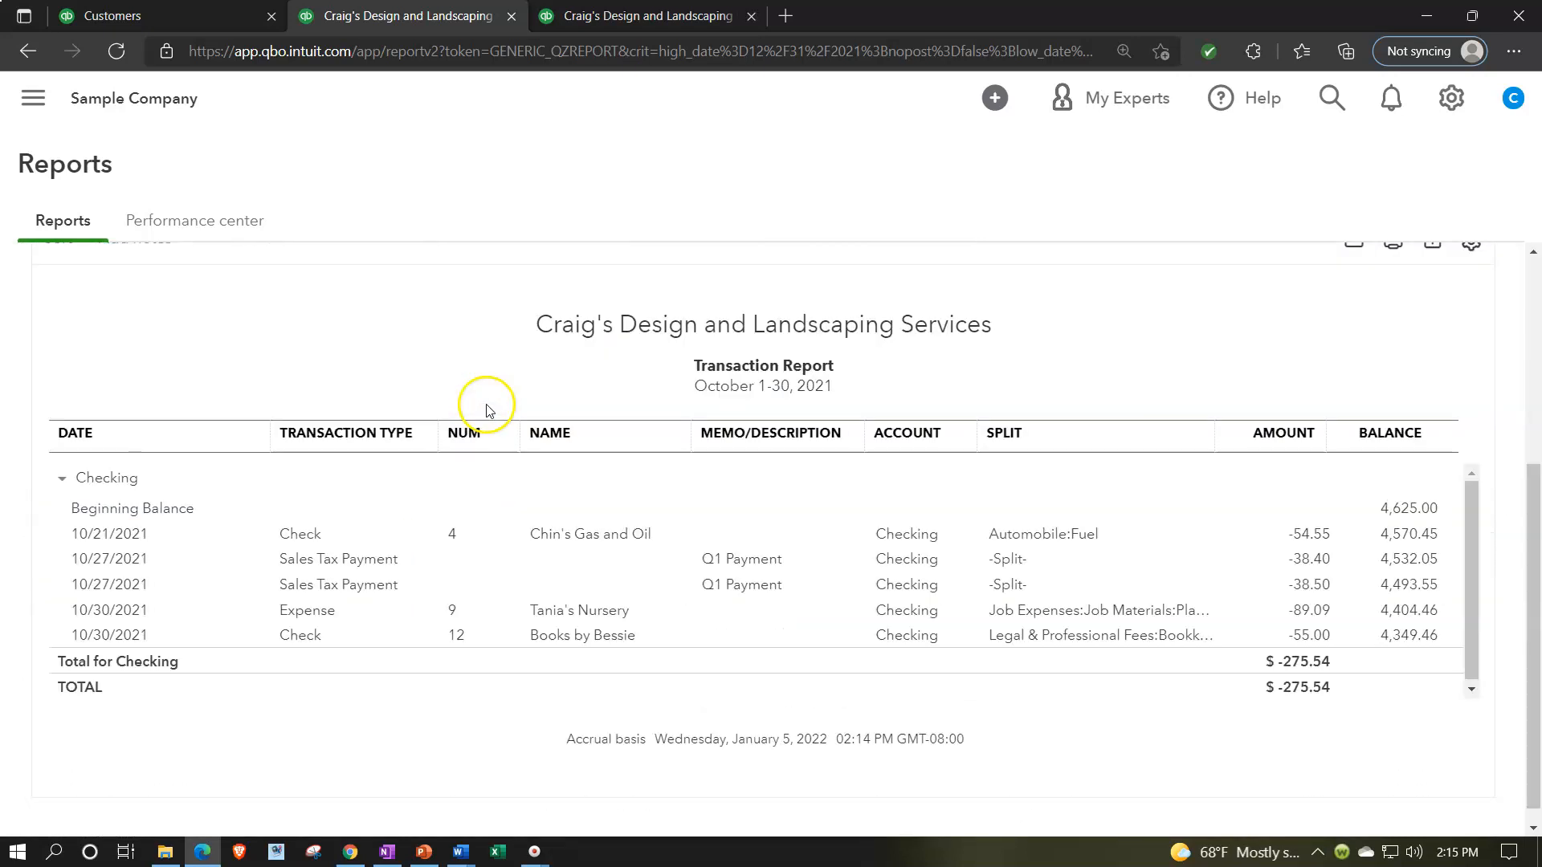
# Review the October sales tax payments in the Checking transaction report and return to the Balance Sheet summary.
pyautogui.scroll(-5, 485, 404)
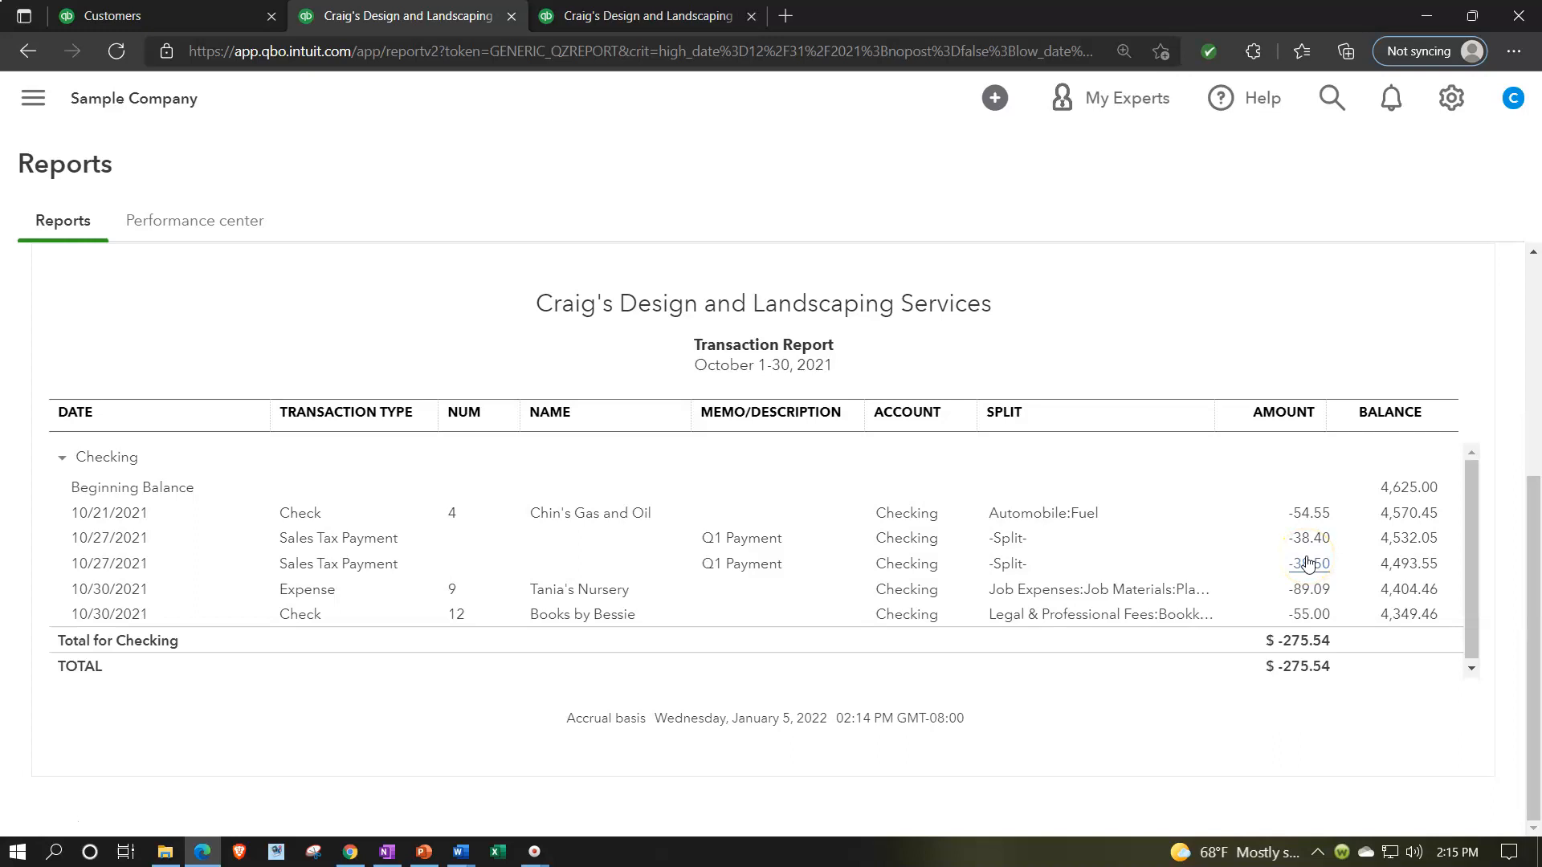
pyautogui.scroll(5, 196, 769)
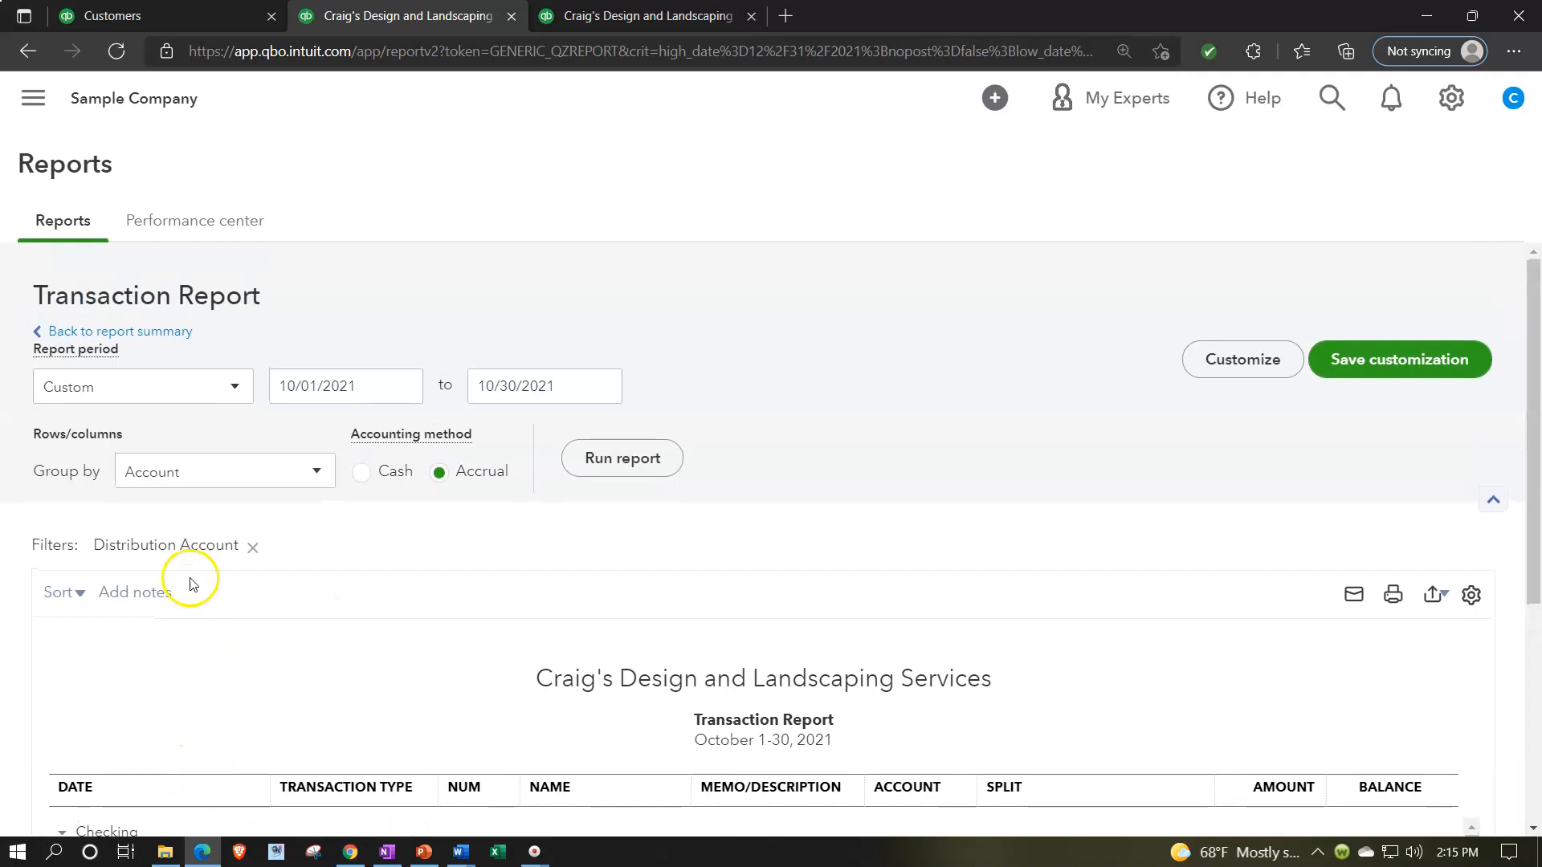
pyautogui.click(144, 335)
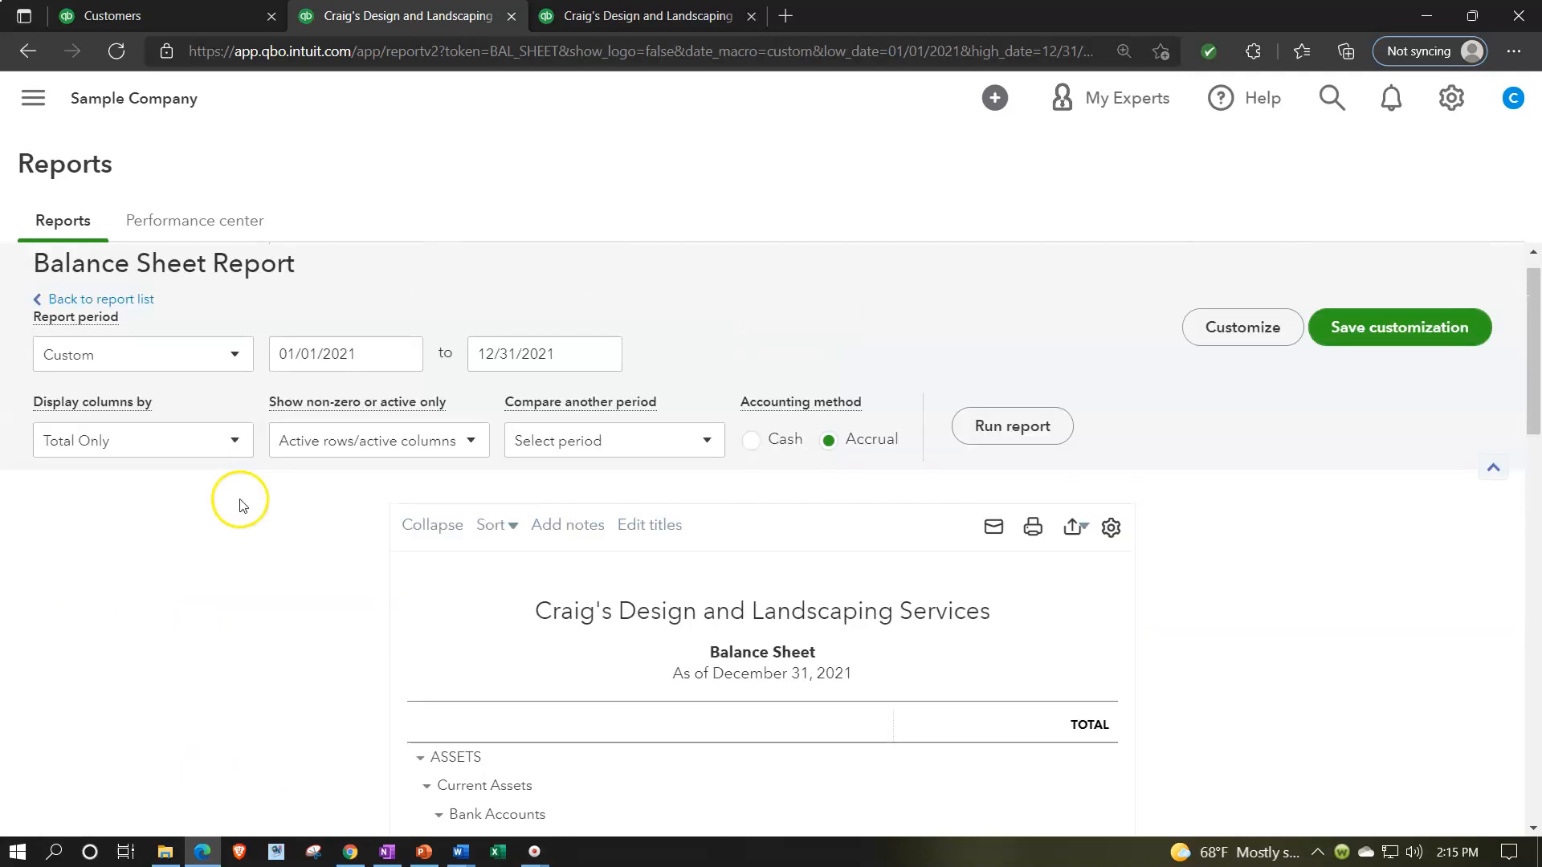
# From the Customers page, go to the sales tax area and postpone the new setup to reach the existing Sales Tax Center.
pyautogui.click(136, 15)
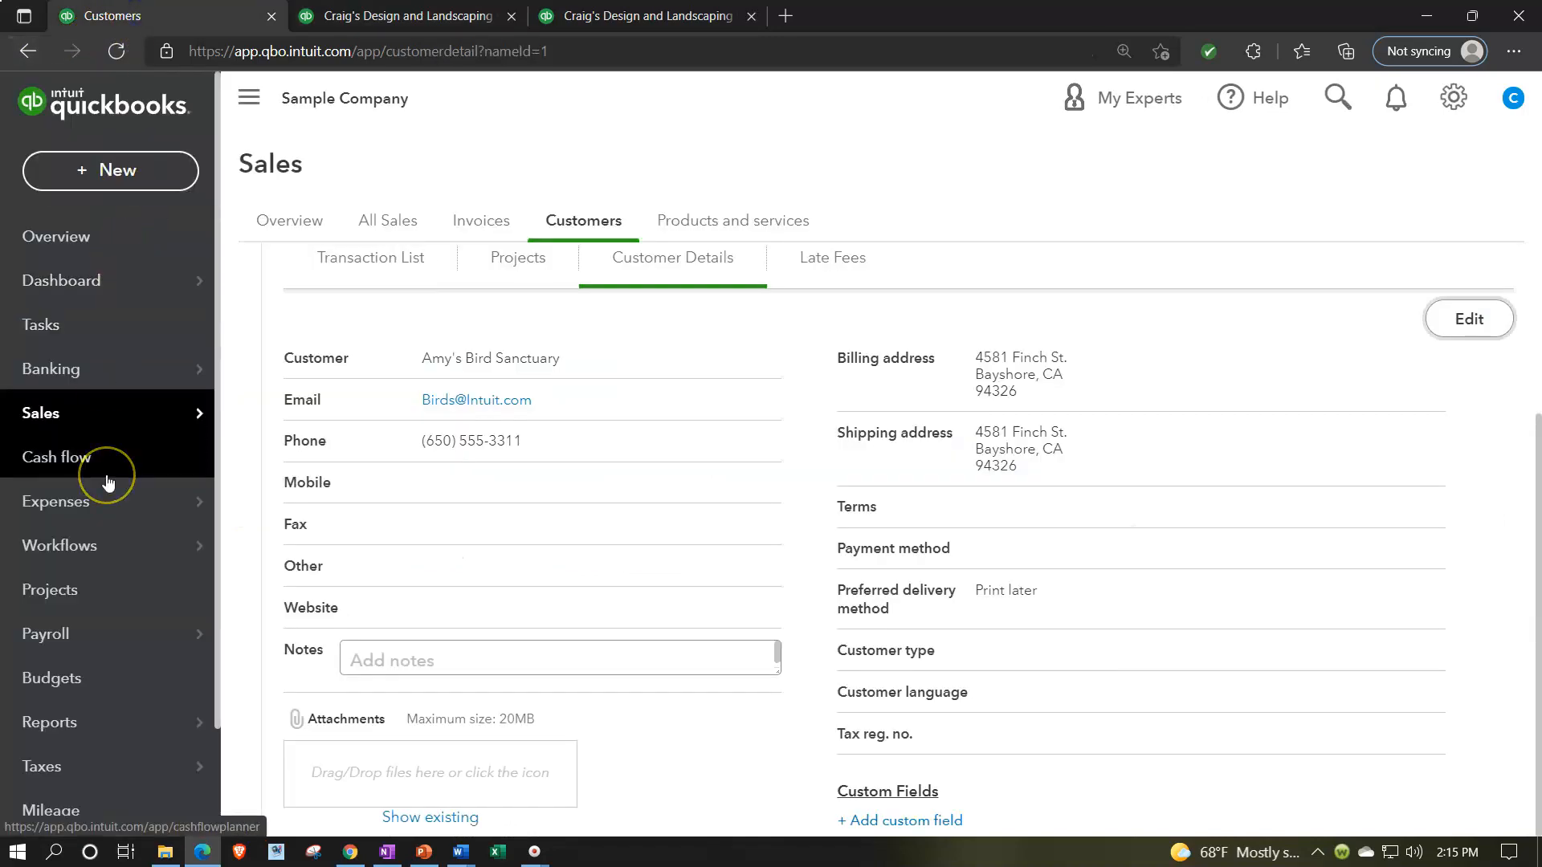
pyautogui.scroll(-2, 106, 482)
pyautogui.moveTo(119, 523)
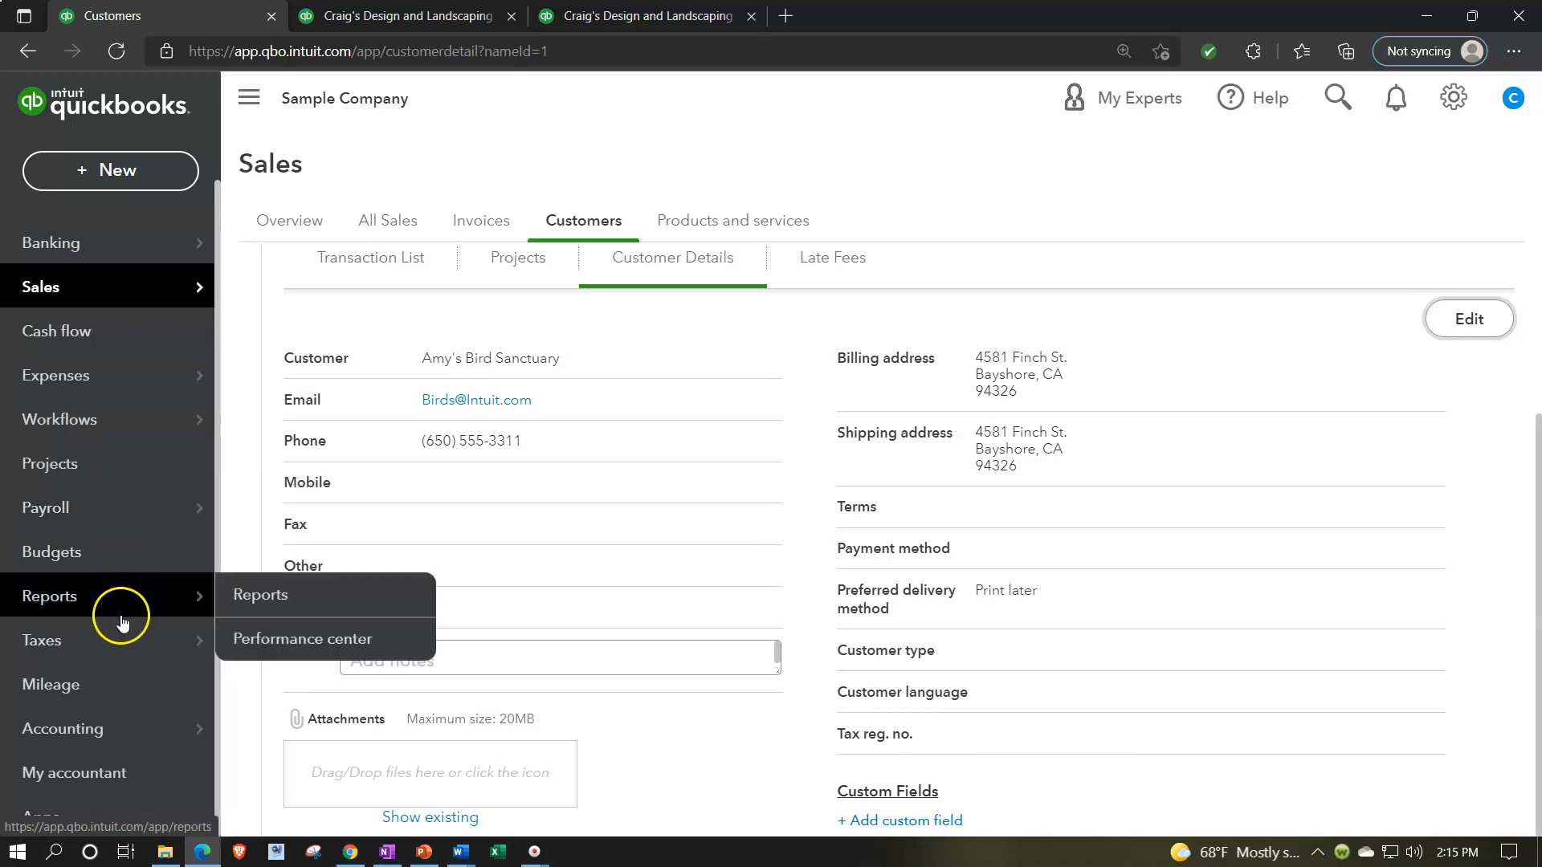
pyautogui.click(108, 641)
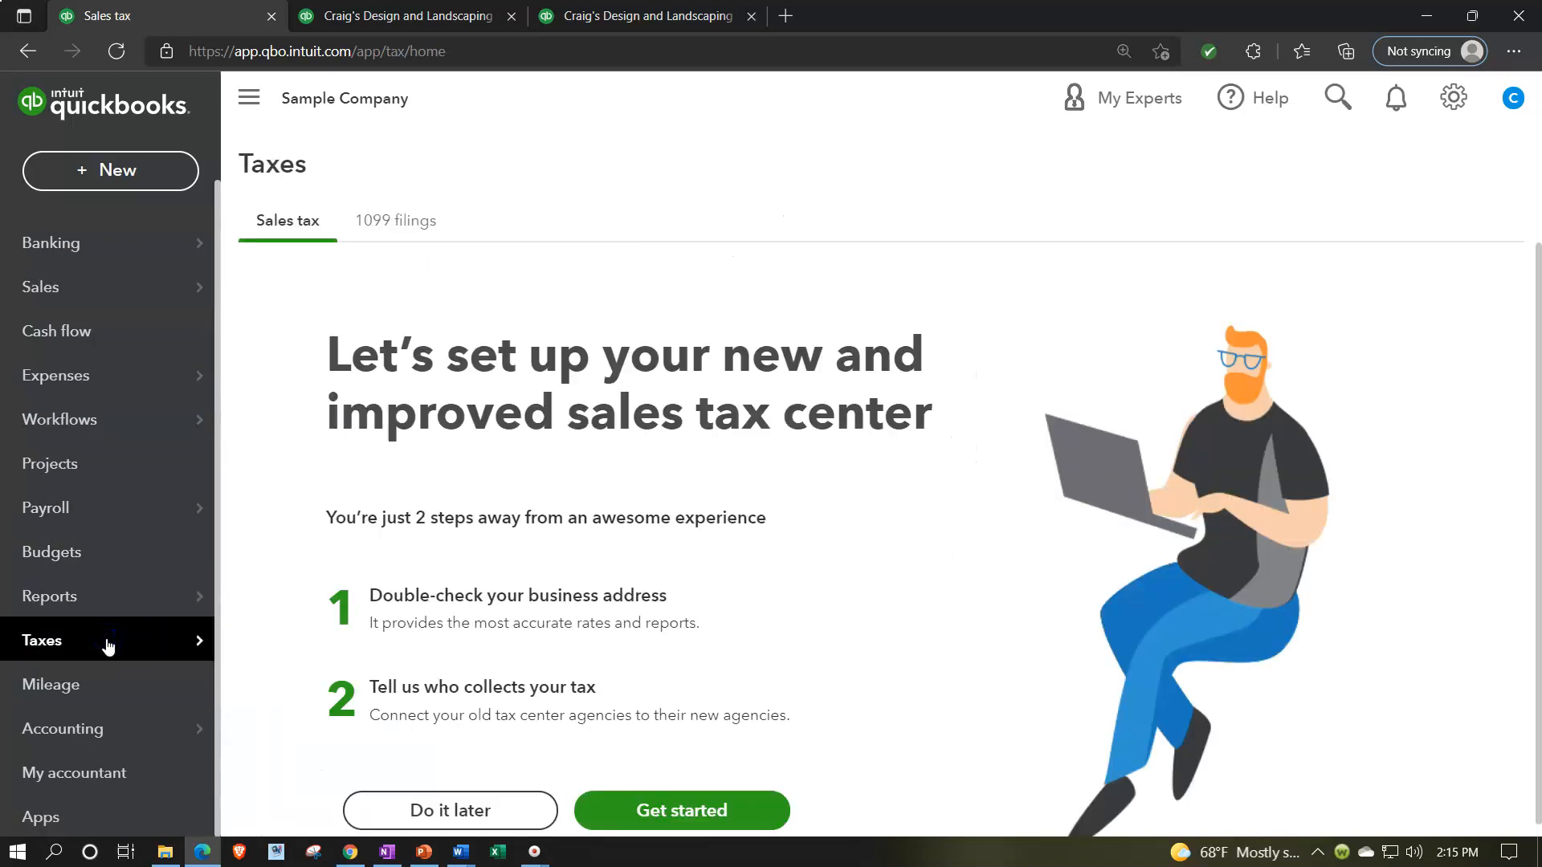
pyautogui.click(470, 797)
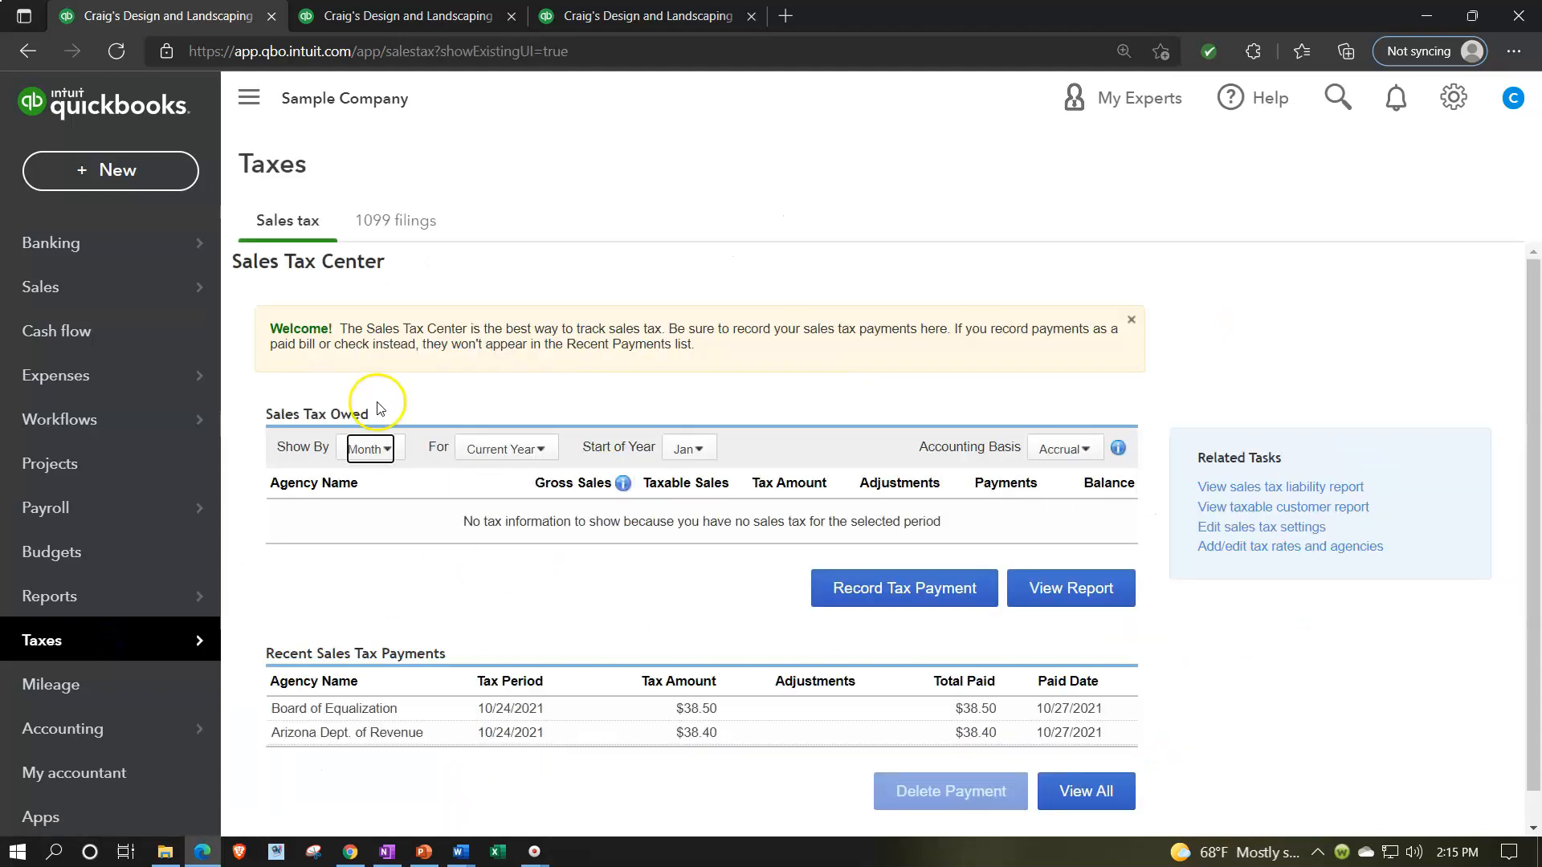
# Examine the Sales Tax Center's amounts owed and recent payments, and display the transaction types available for creation.
pyautogui.click(244, 90)
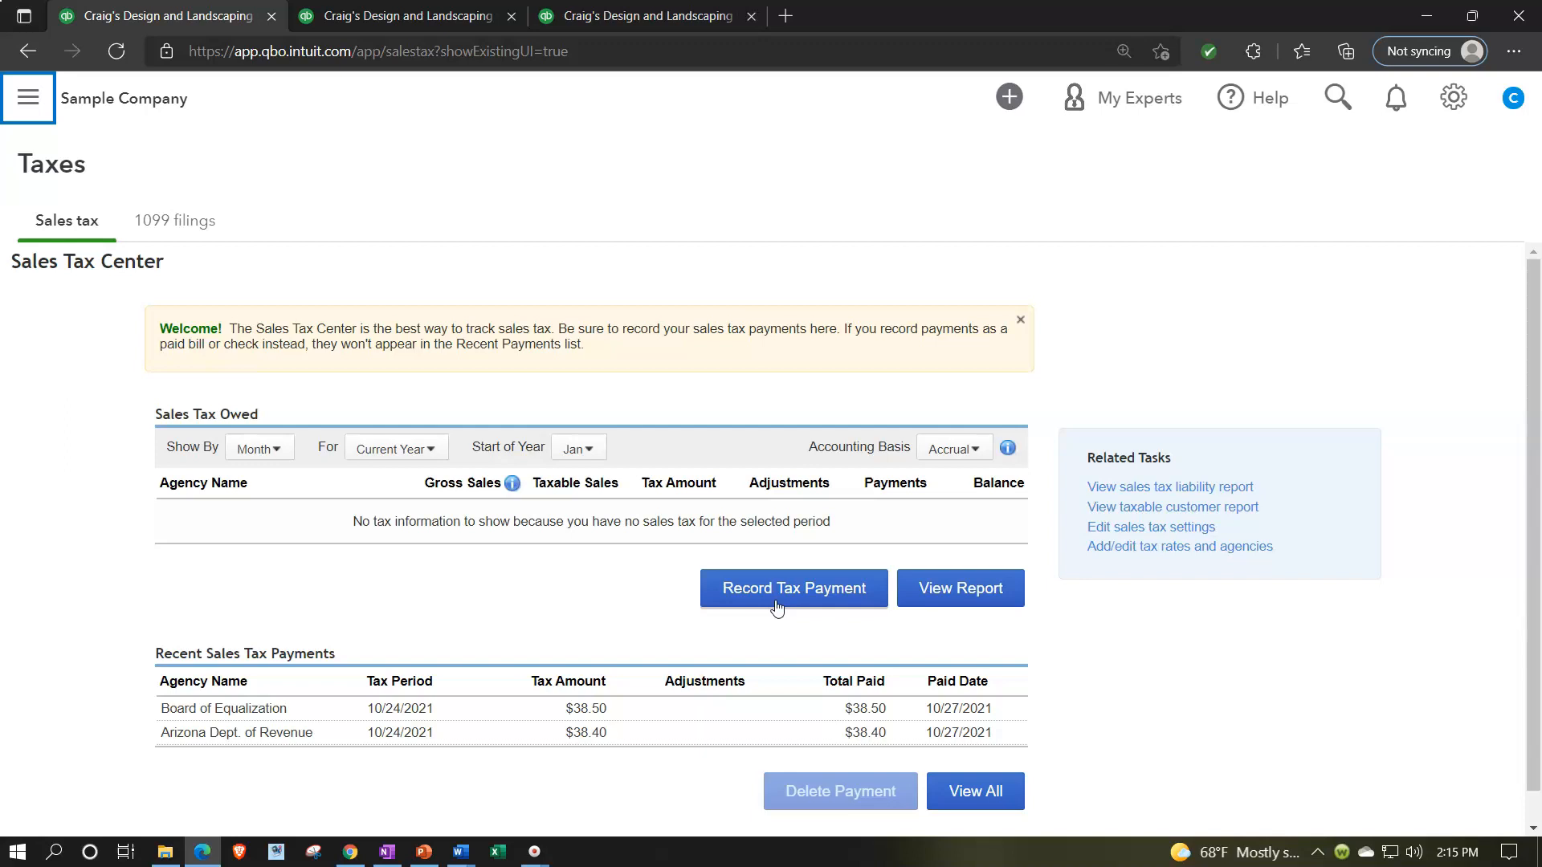
pyautogui.click(28, 97)
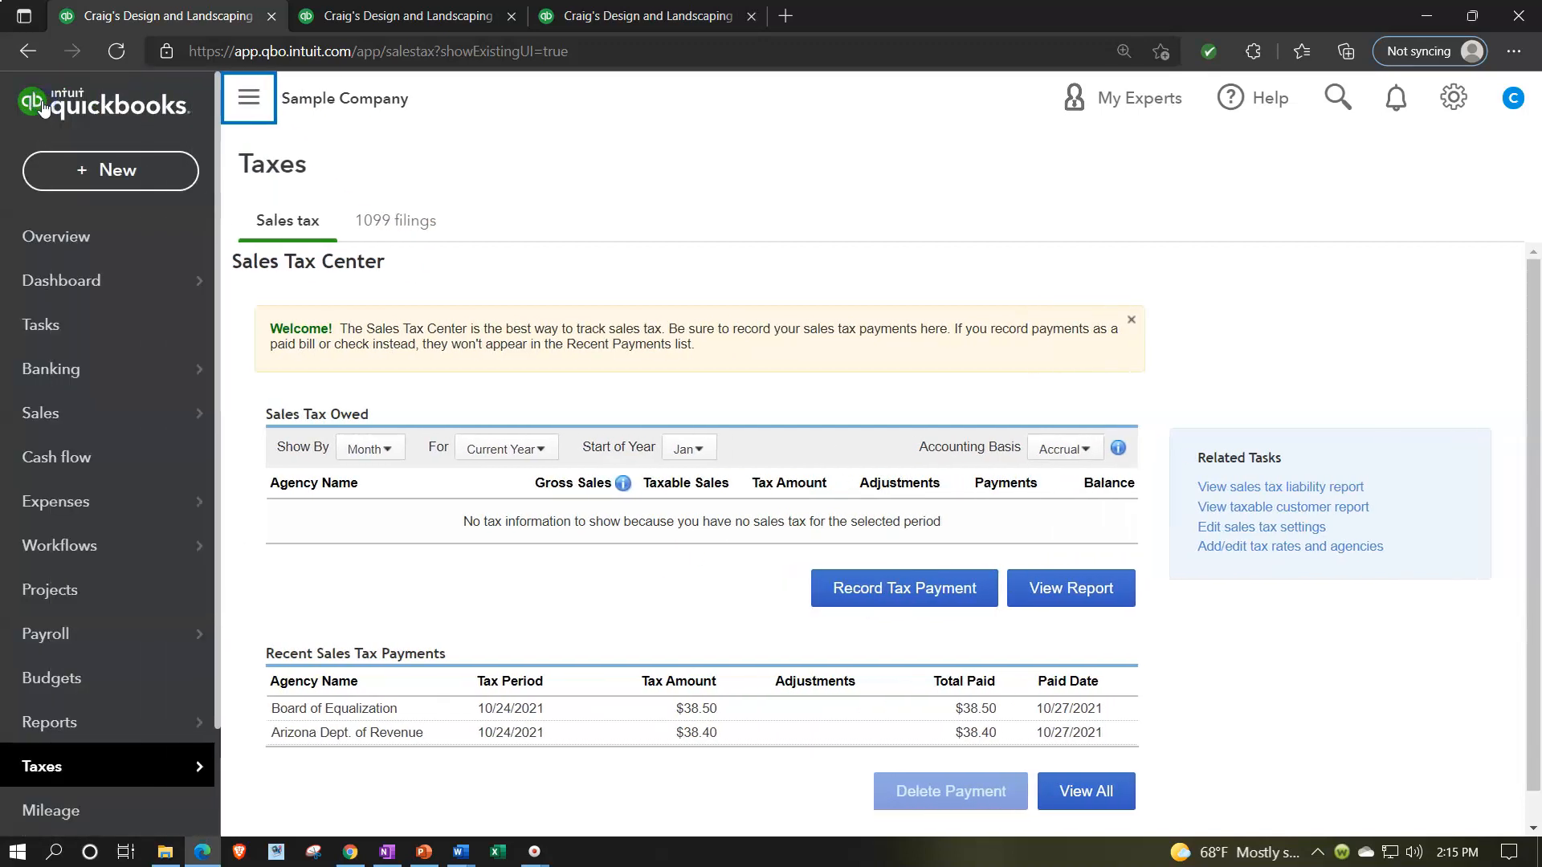
pyautogui.click(79, 174)
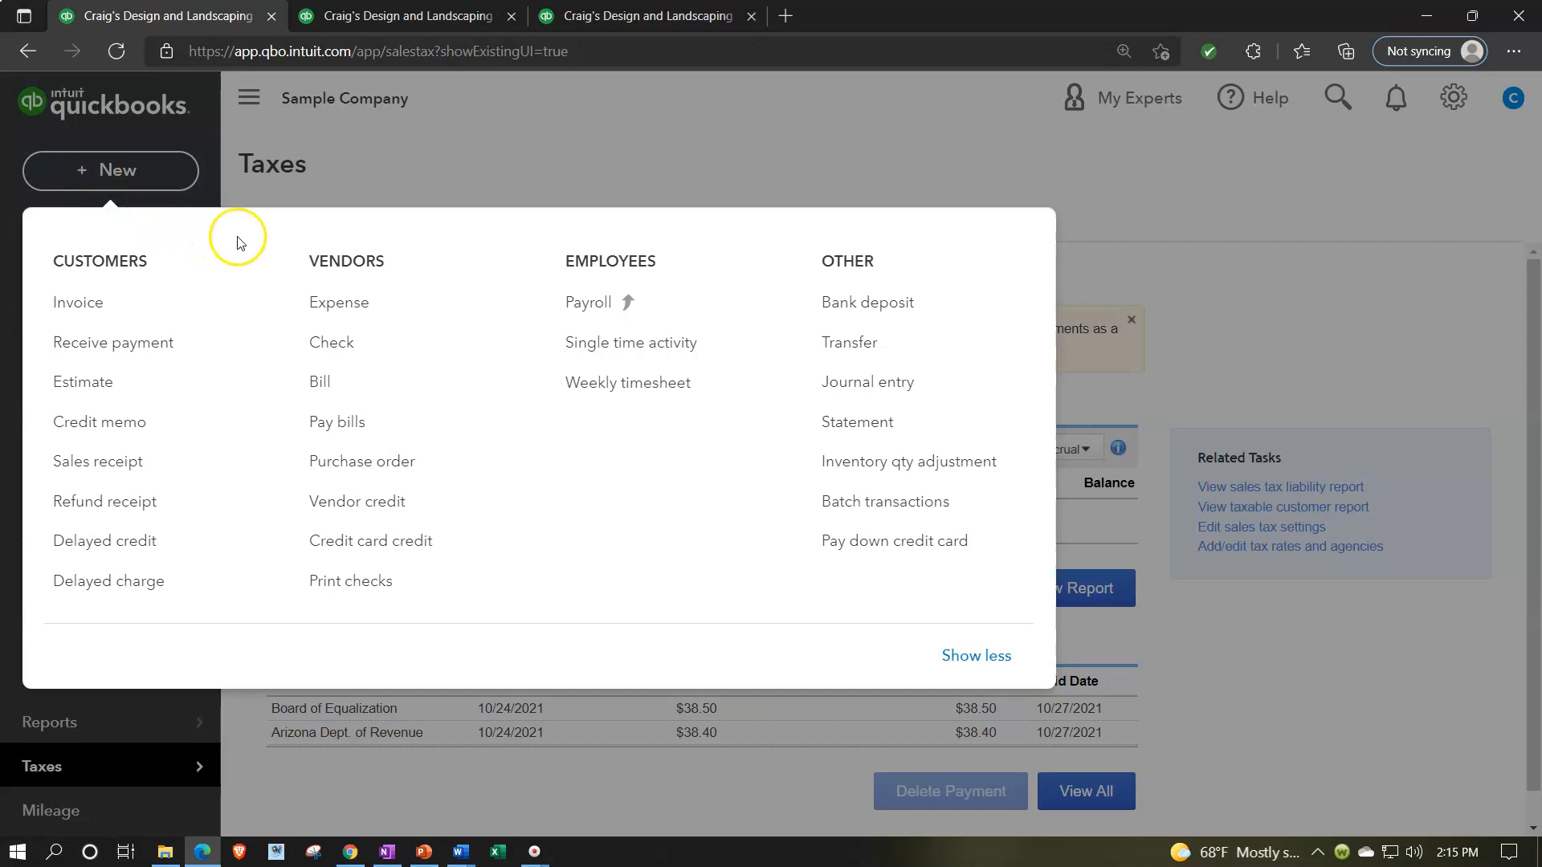